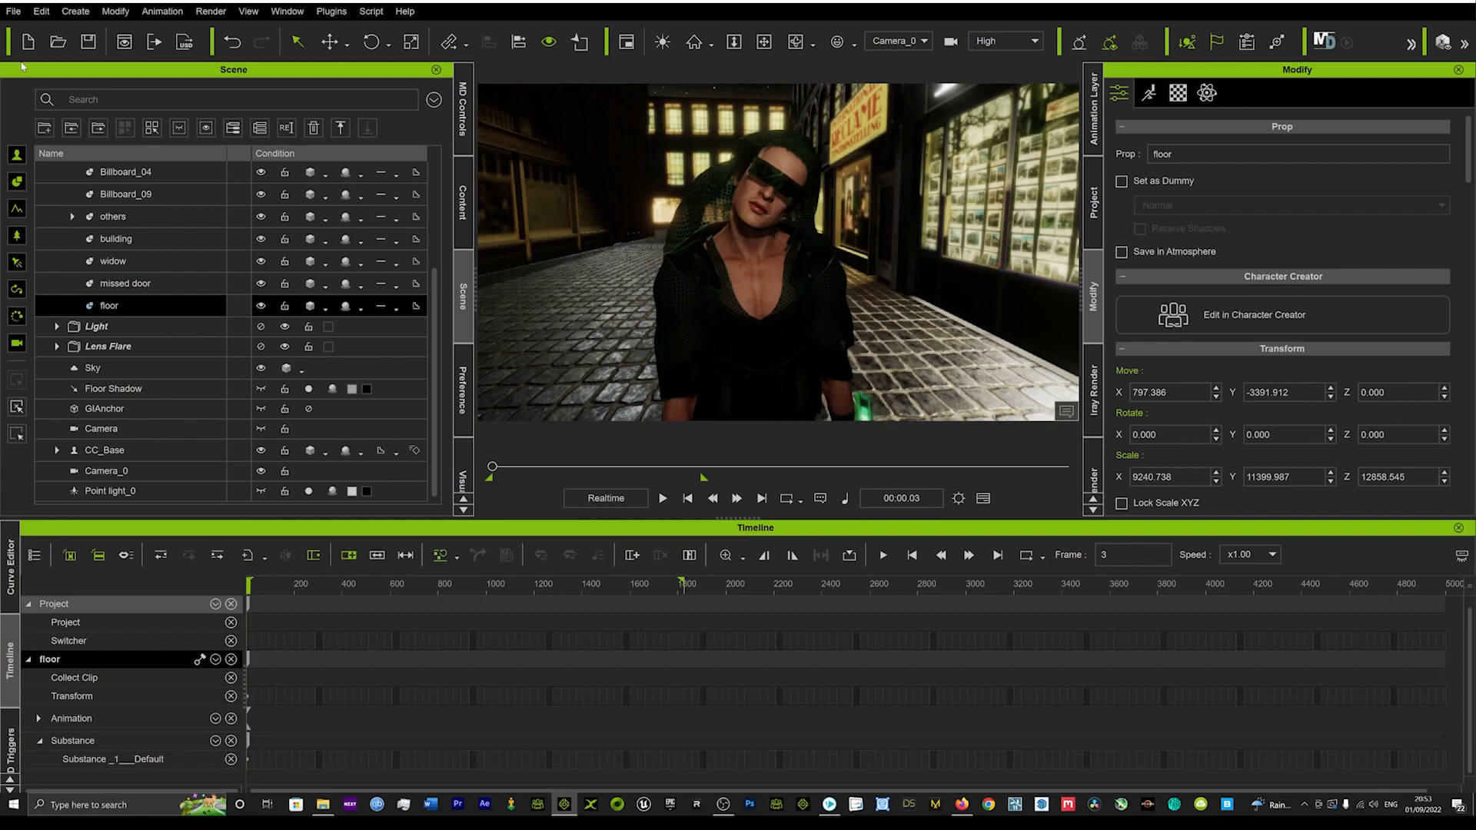
left_click(75, 12)
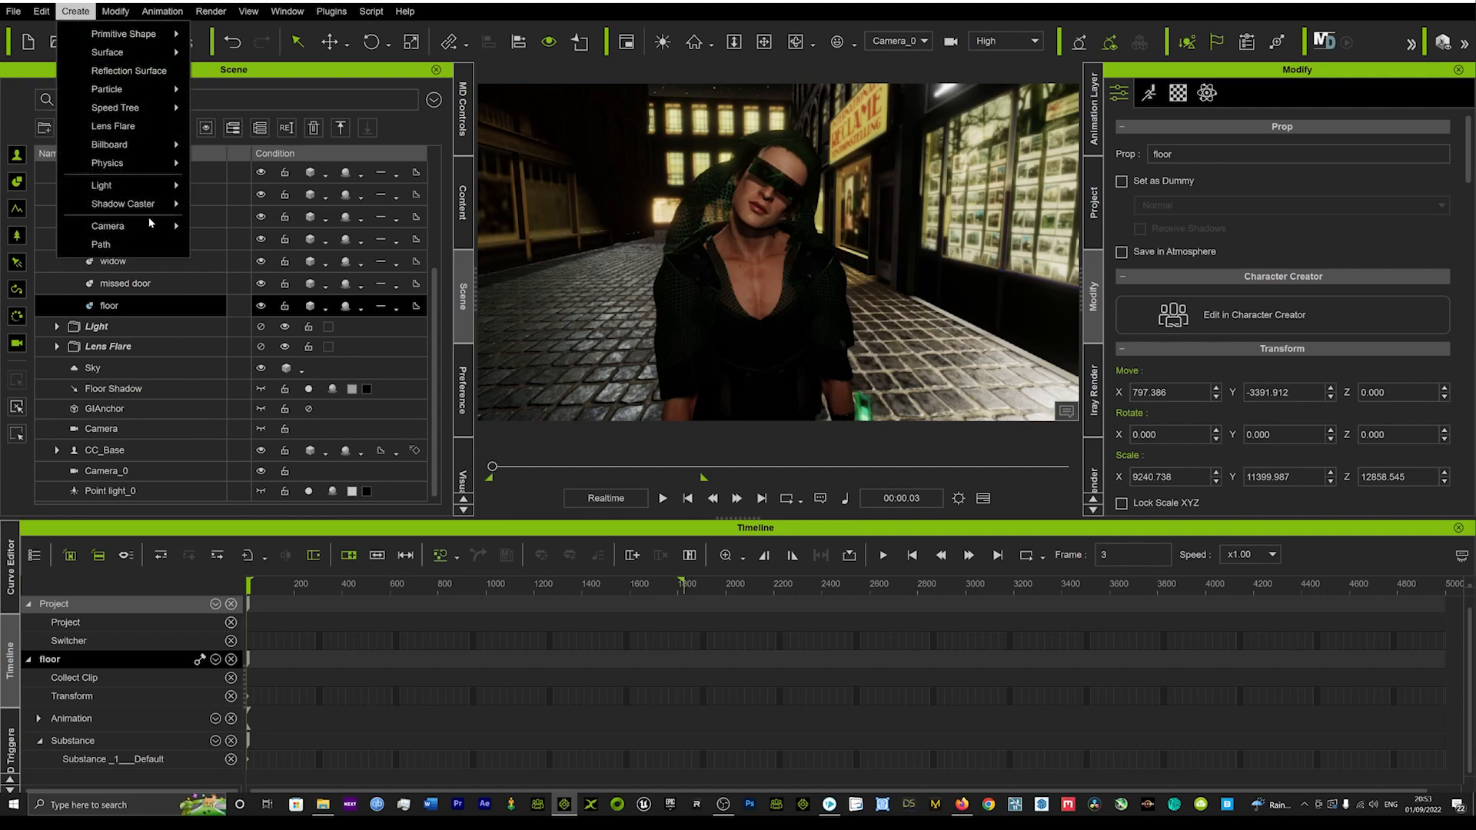
Link Camera_0 to the walking character's RL_BoneRoot node with alignment set to None
mouse_move(145, 228)
left_click(950, 43)
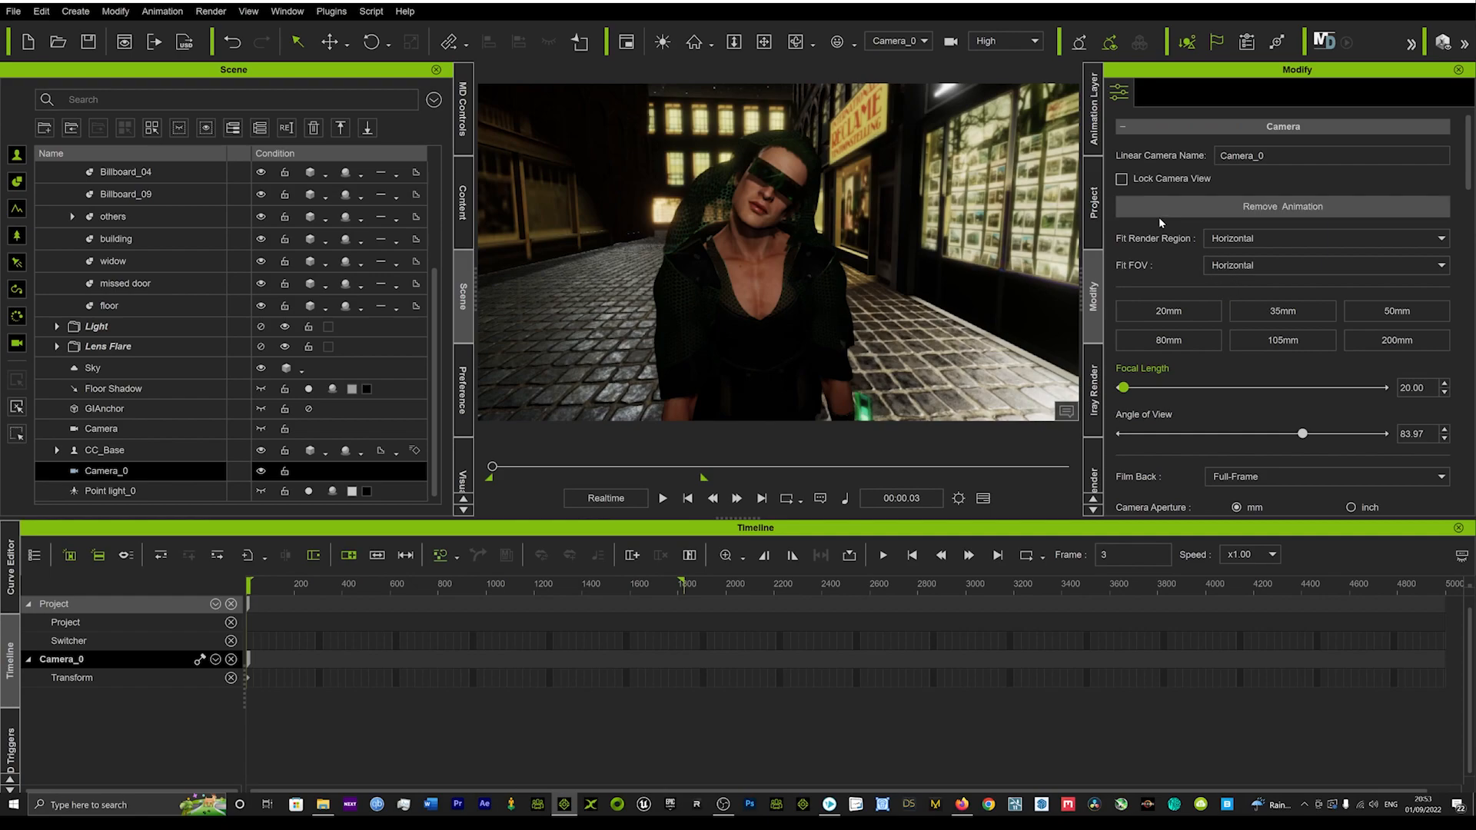
right_click(791, 164)
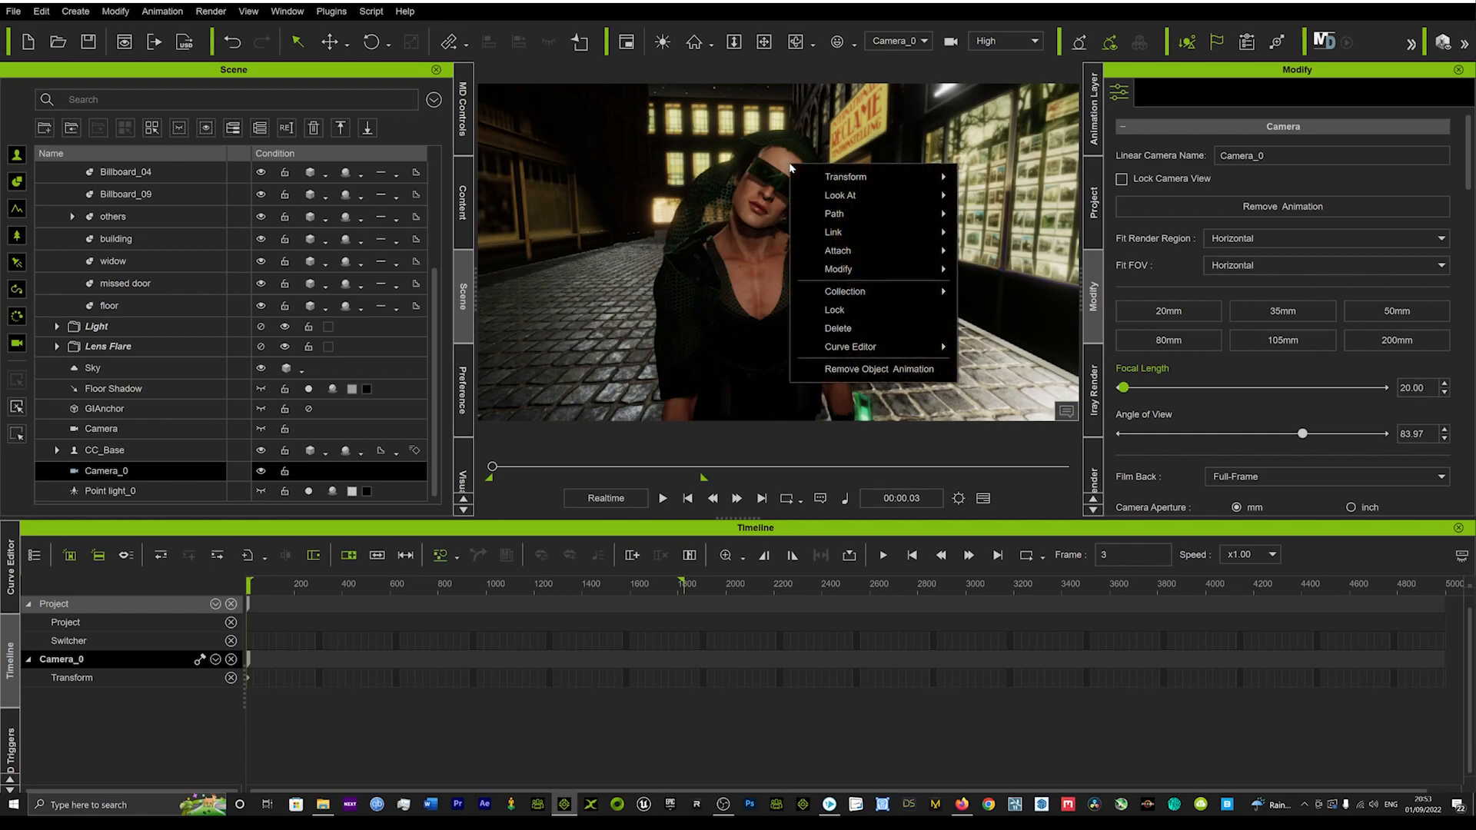
mouse_move(838, 271)
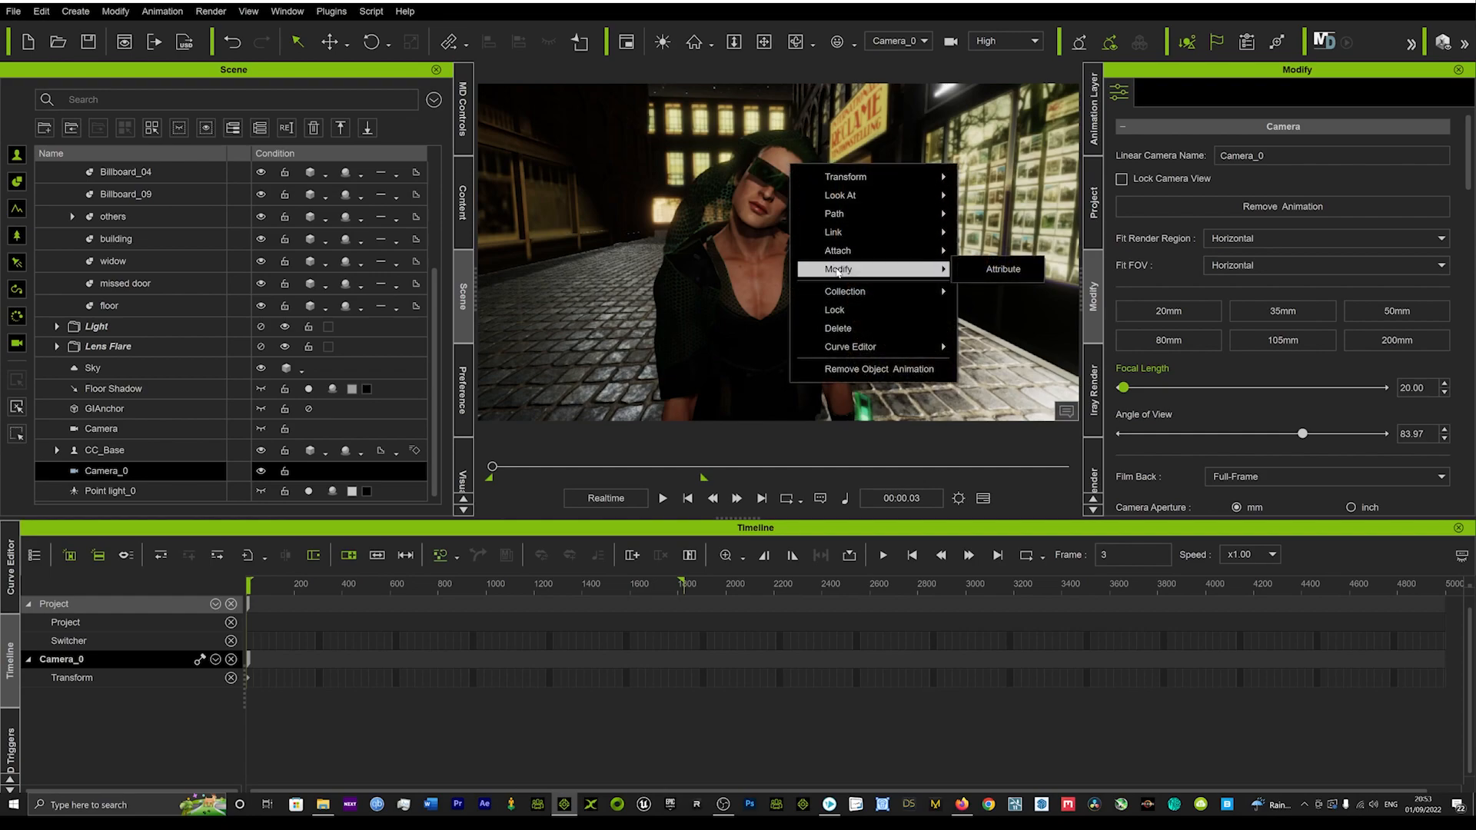
left_click(1002, 234)
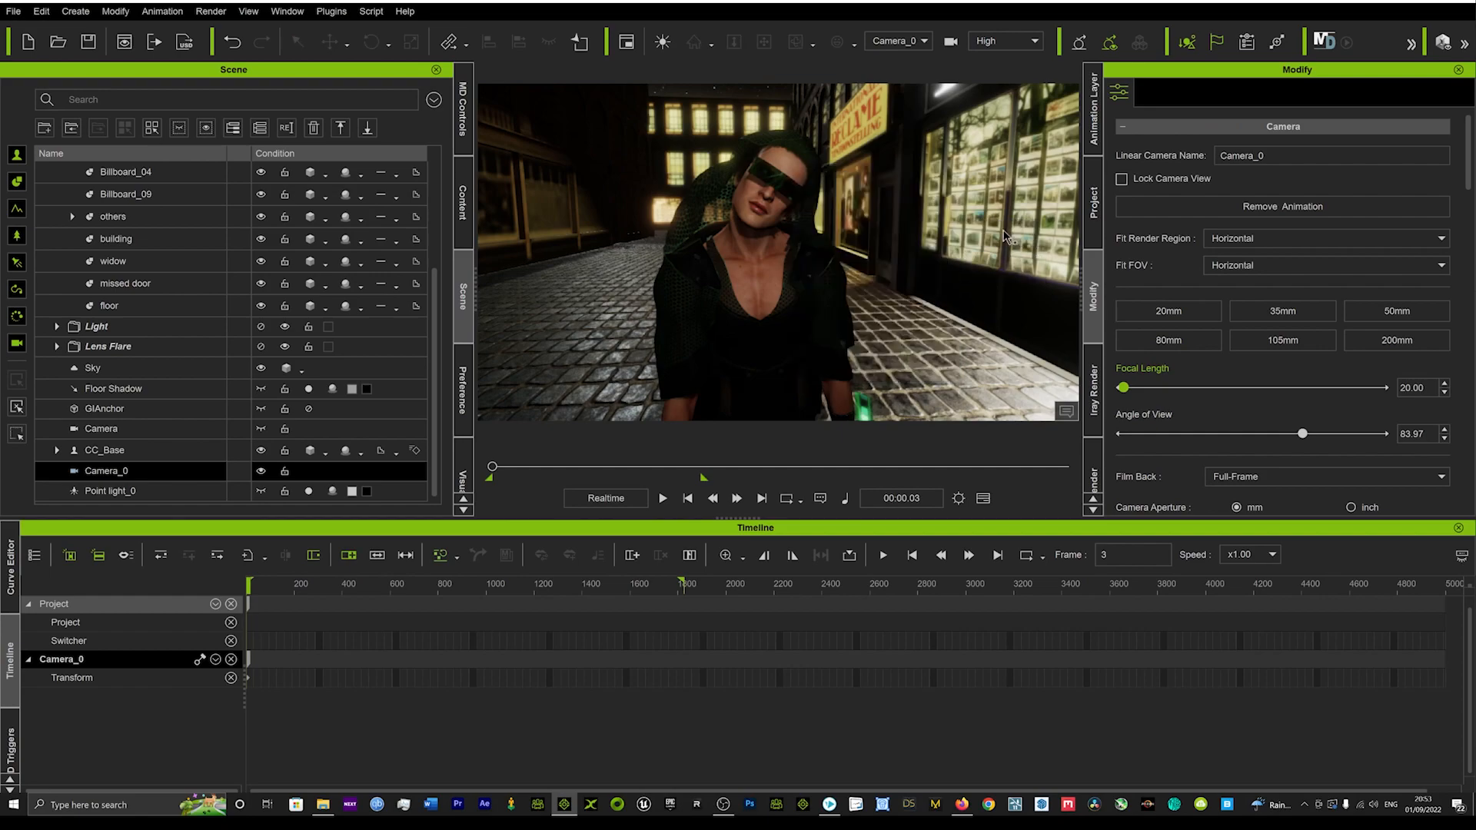
left_click(789, 165)
scroll(1207, 455, "down", 1)
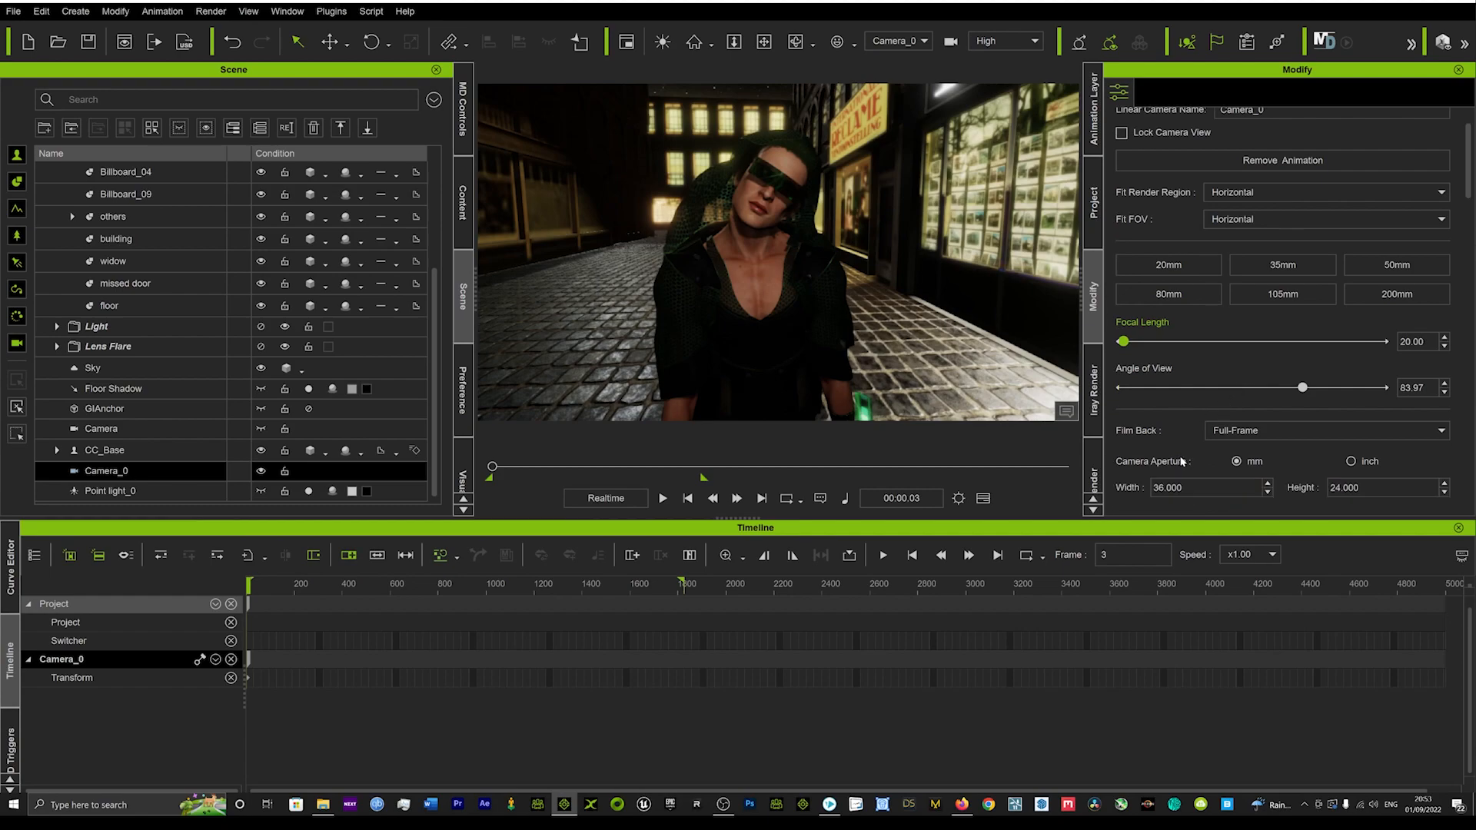
scroll(1184, 457, "down", 12)
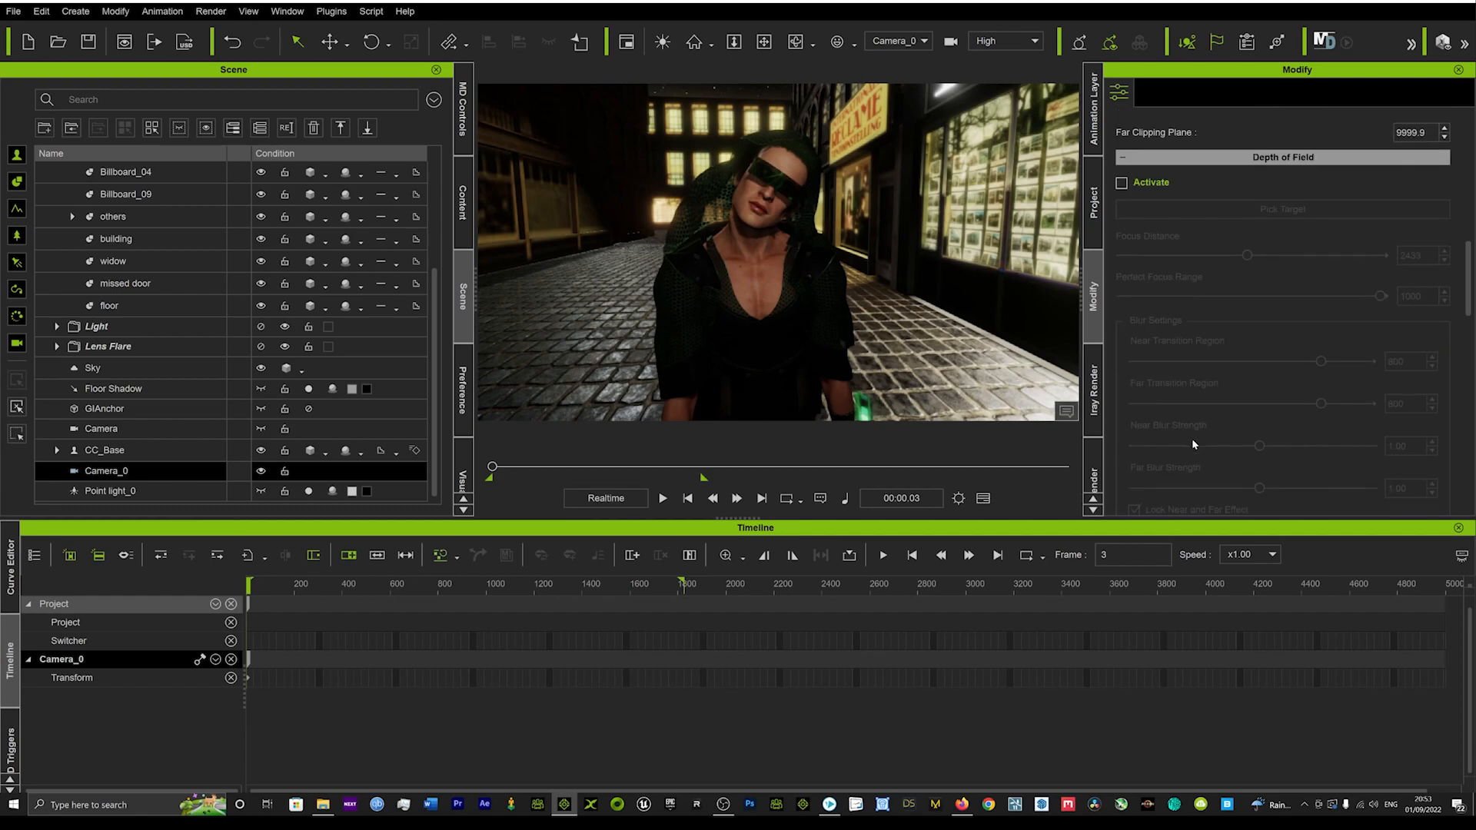
scroll(1193, 443, "down", 5)
scroll(1195, 444, "down", 3)
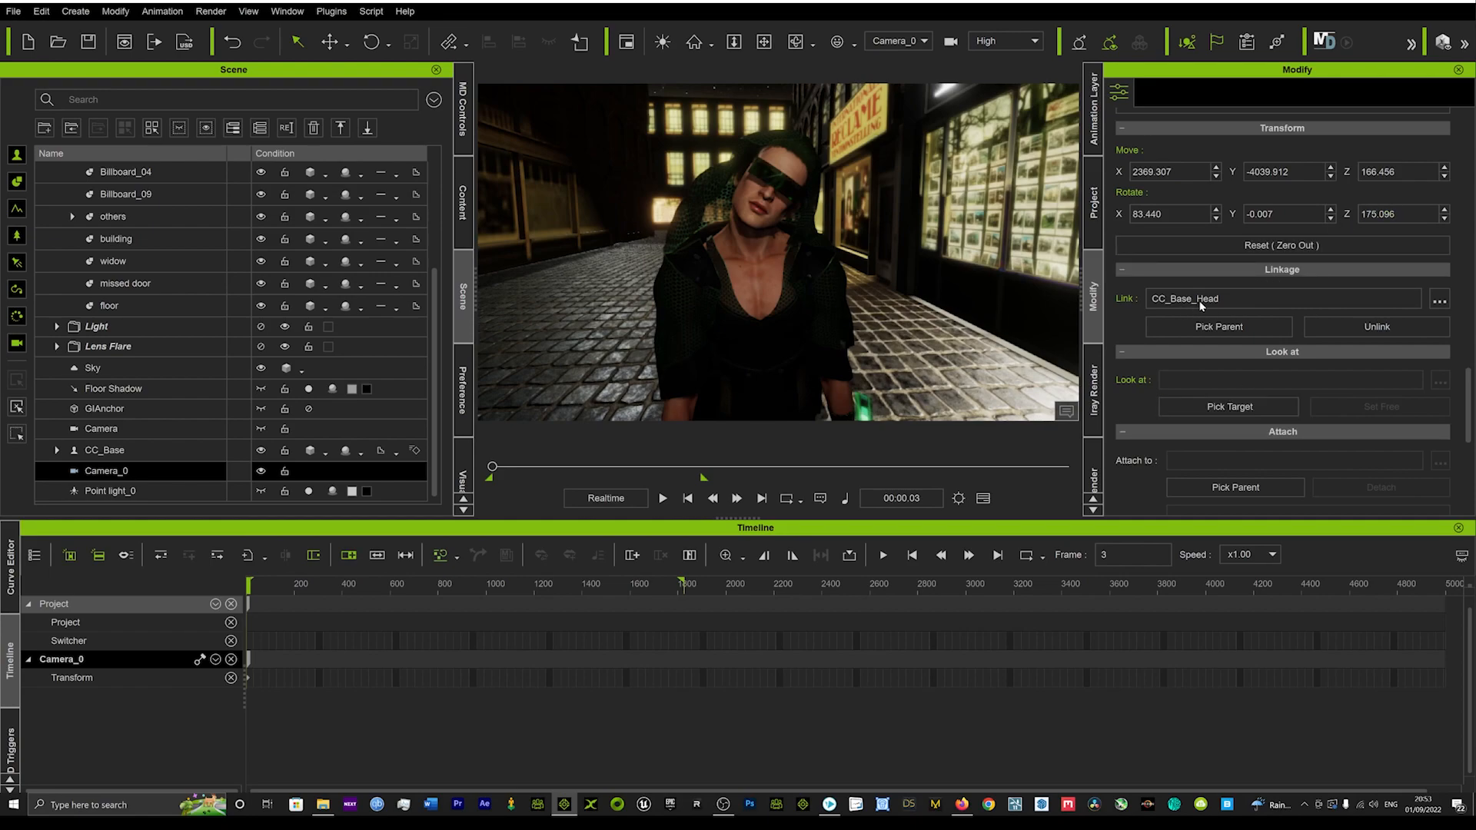
left_click(1440, 301)
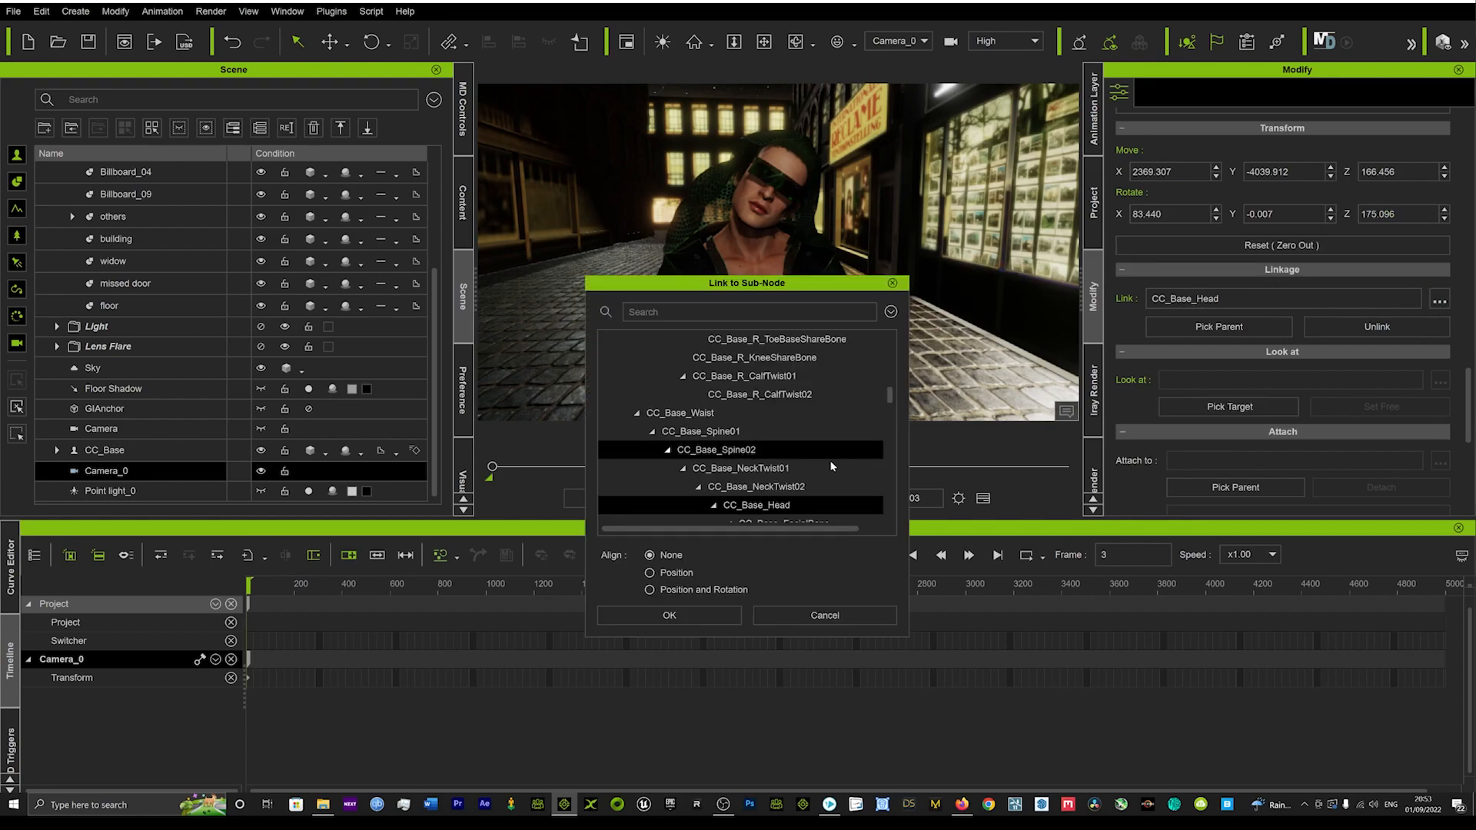
scroll(832, 459, "up", 3)
left_click(652, 339)
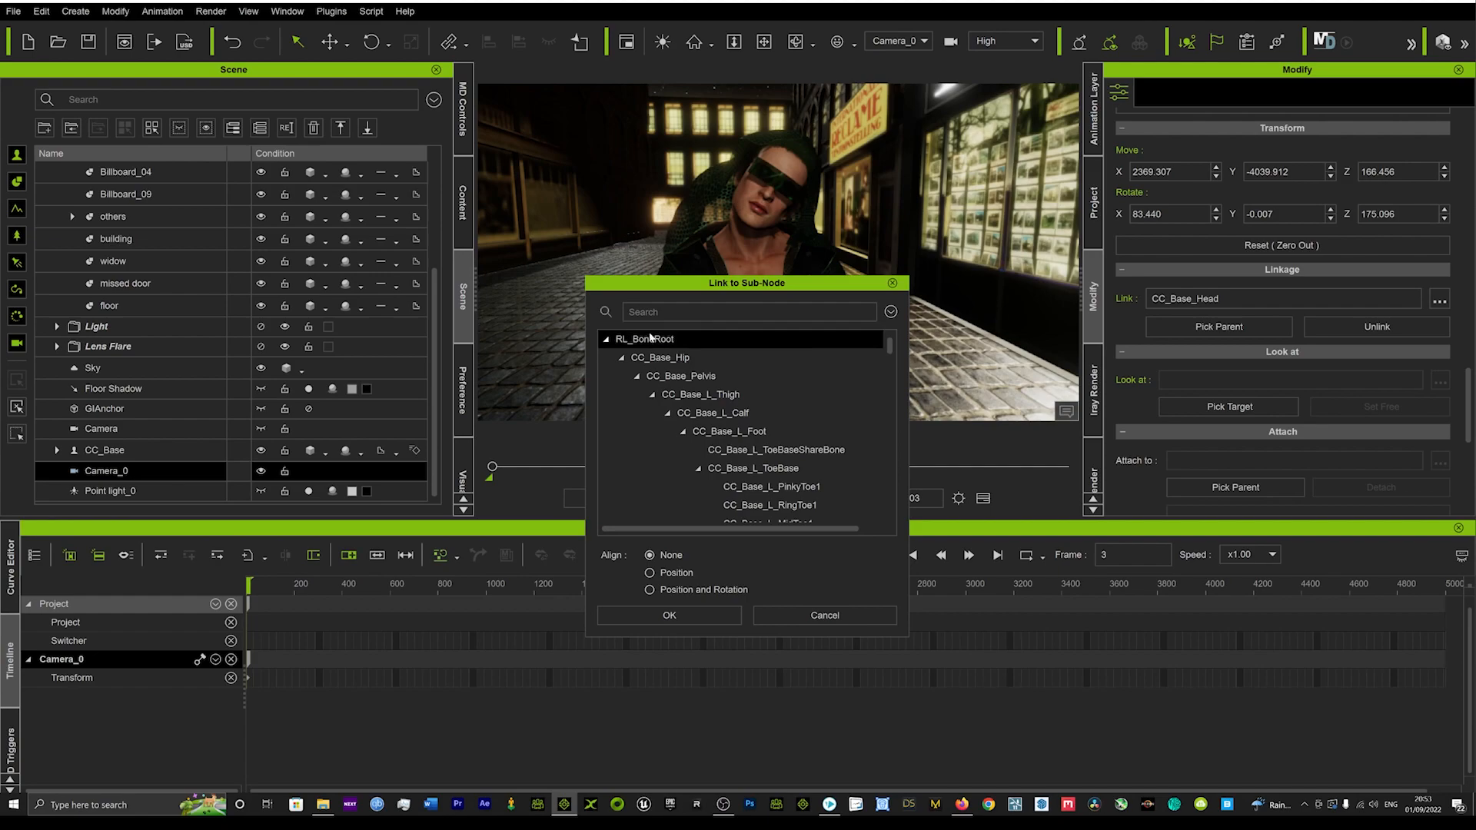
left_click(672, 616)
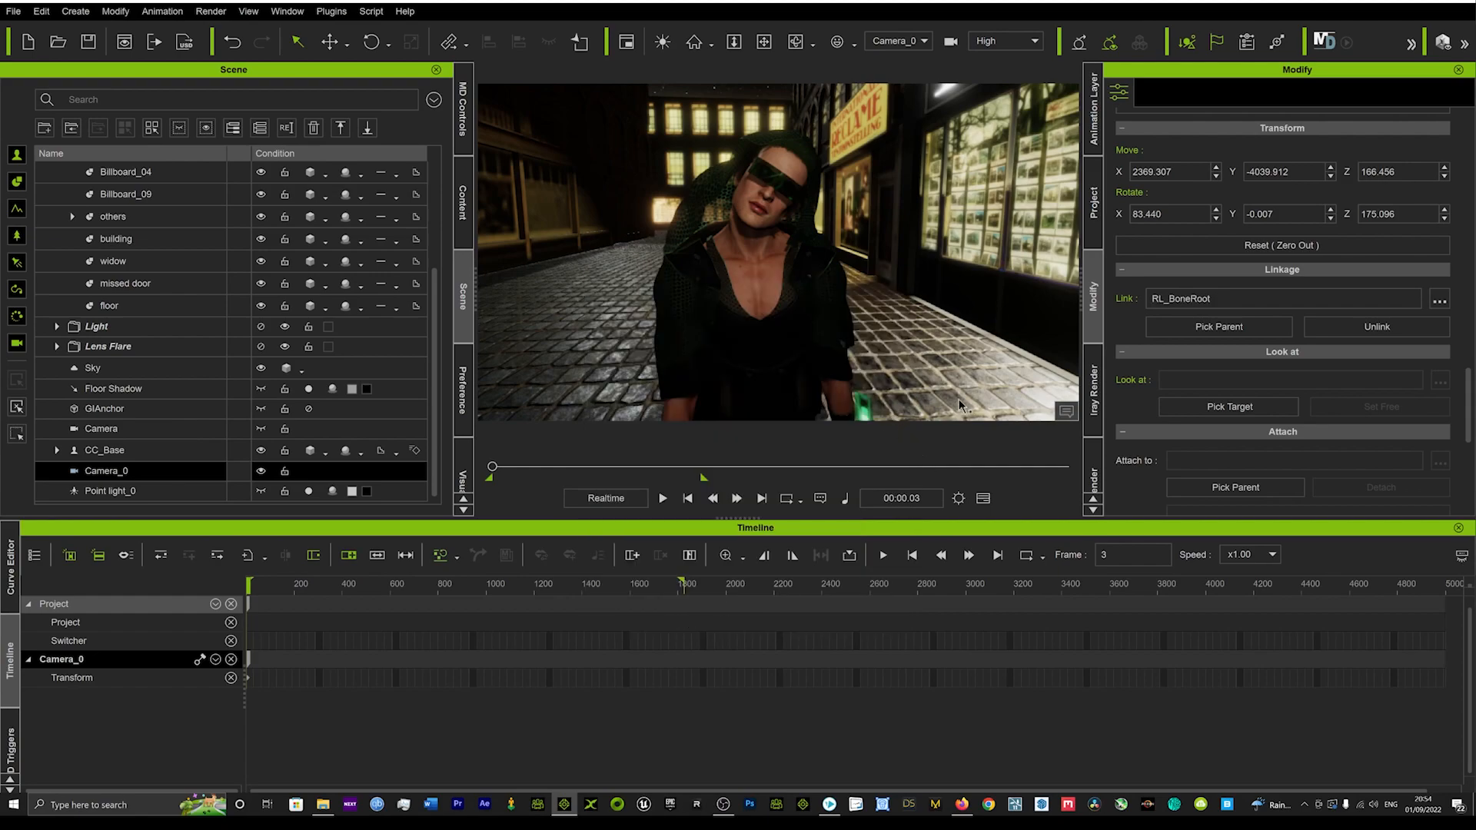
left_click(1199, 326)
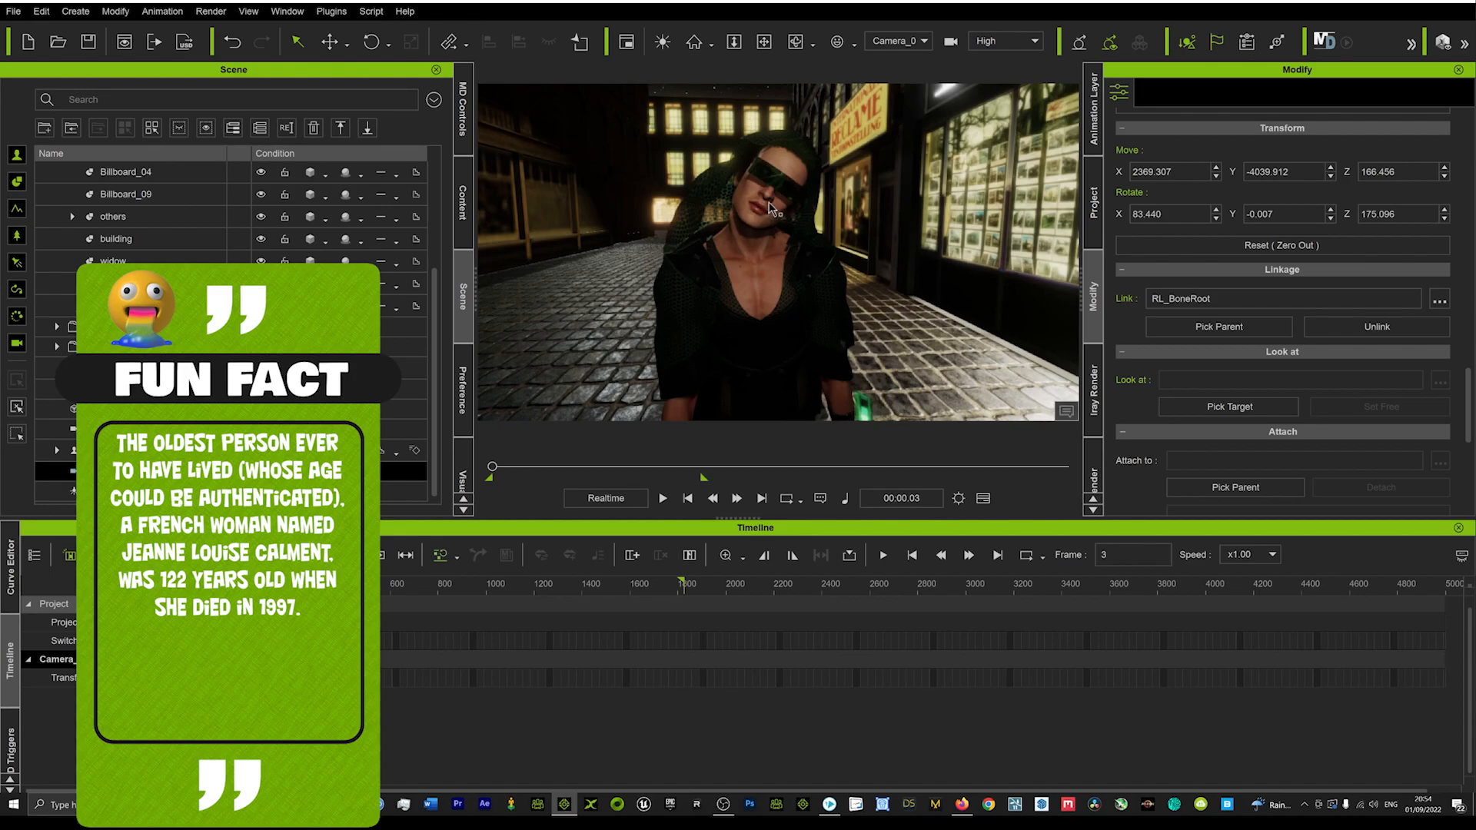
left_click(711, 235)
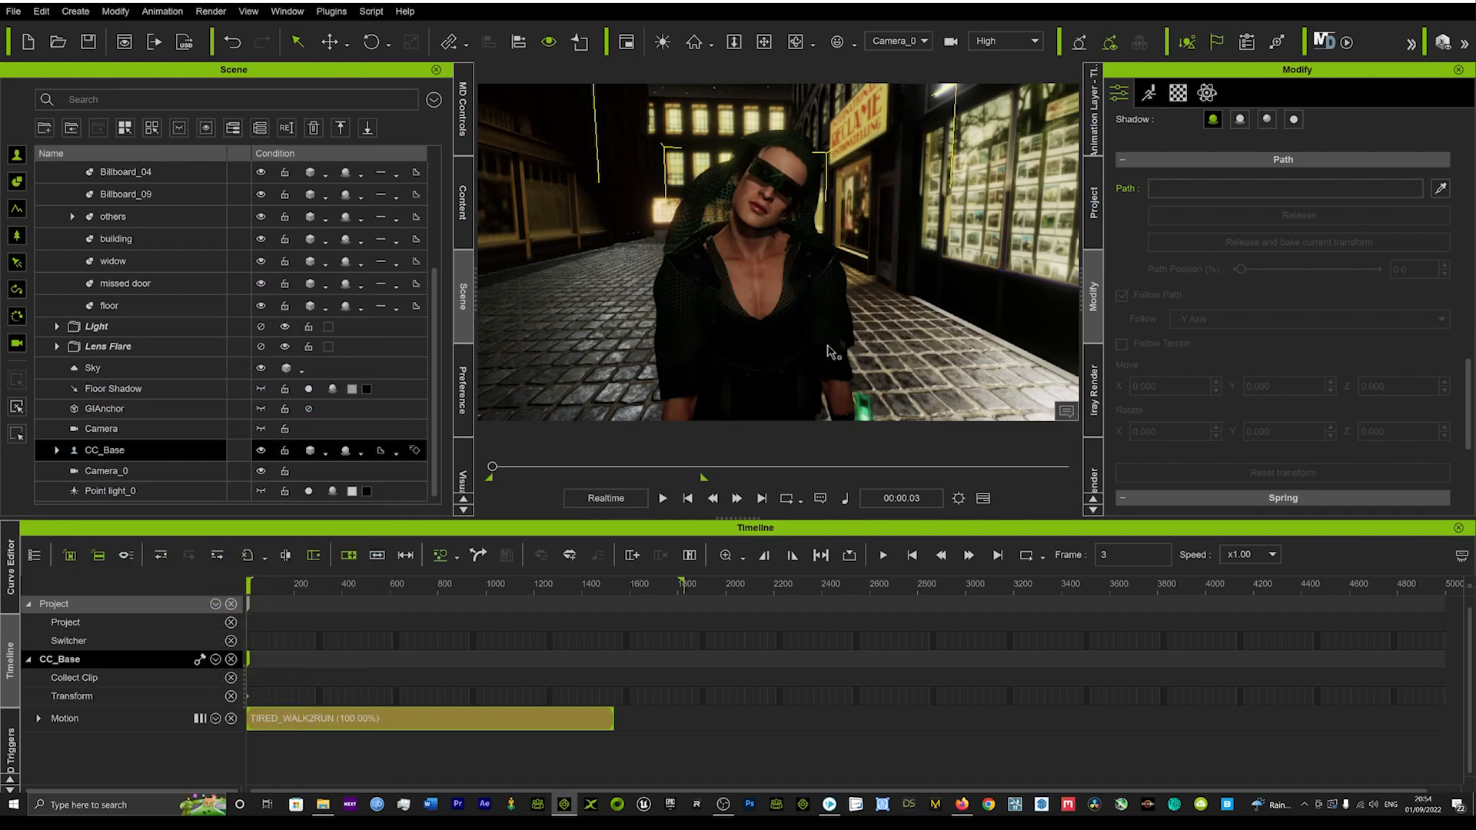
Play the animation to check how the linked camera follows the character, and return the playhead to frame 3
key("space")
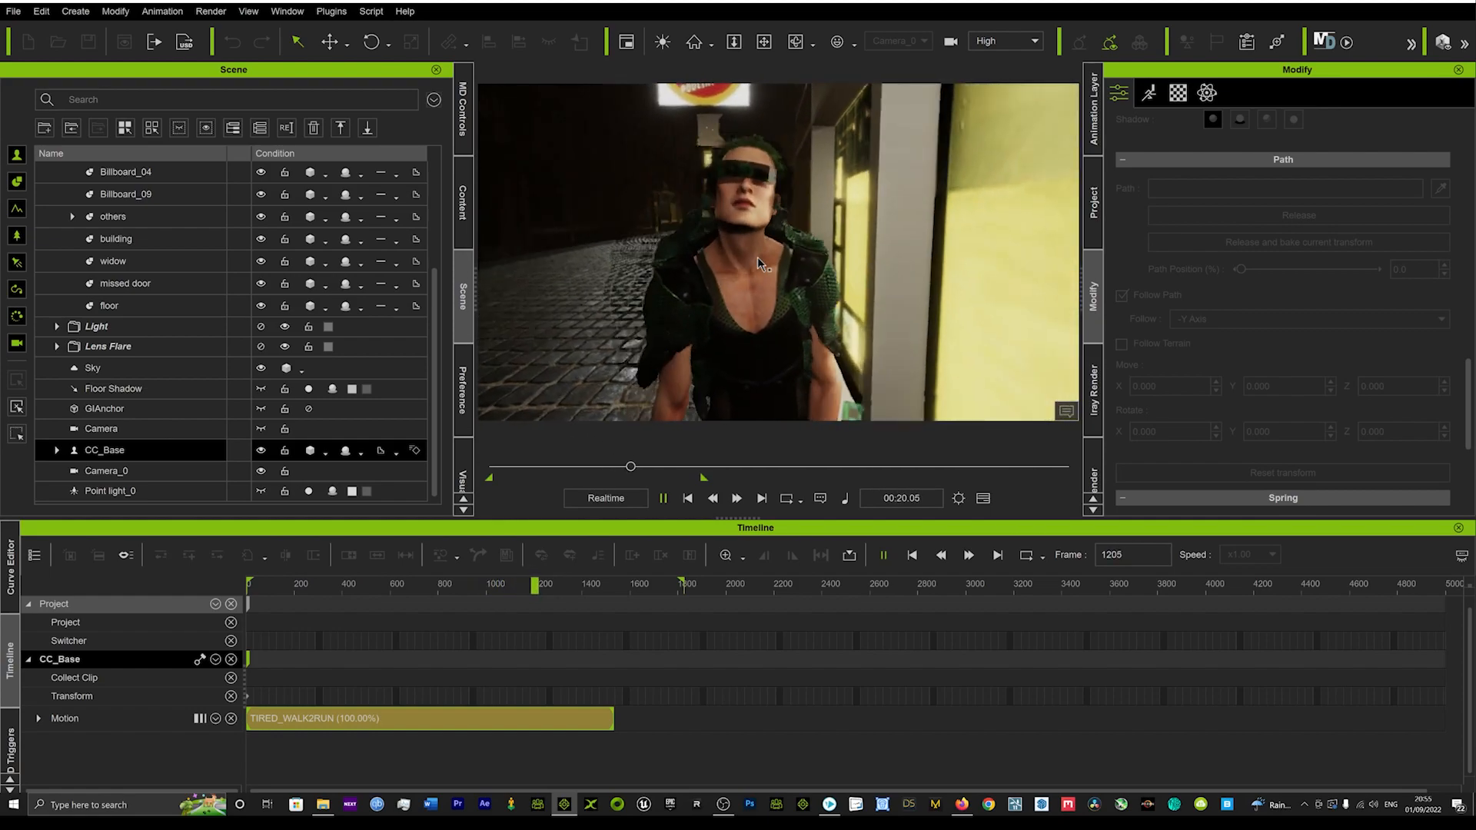
key("space")
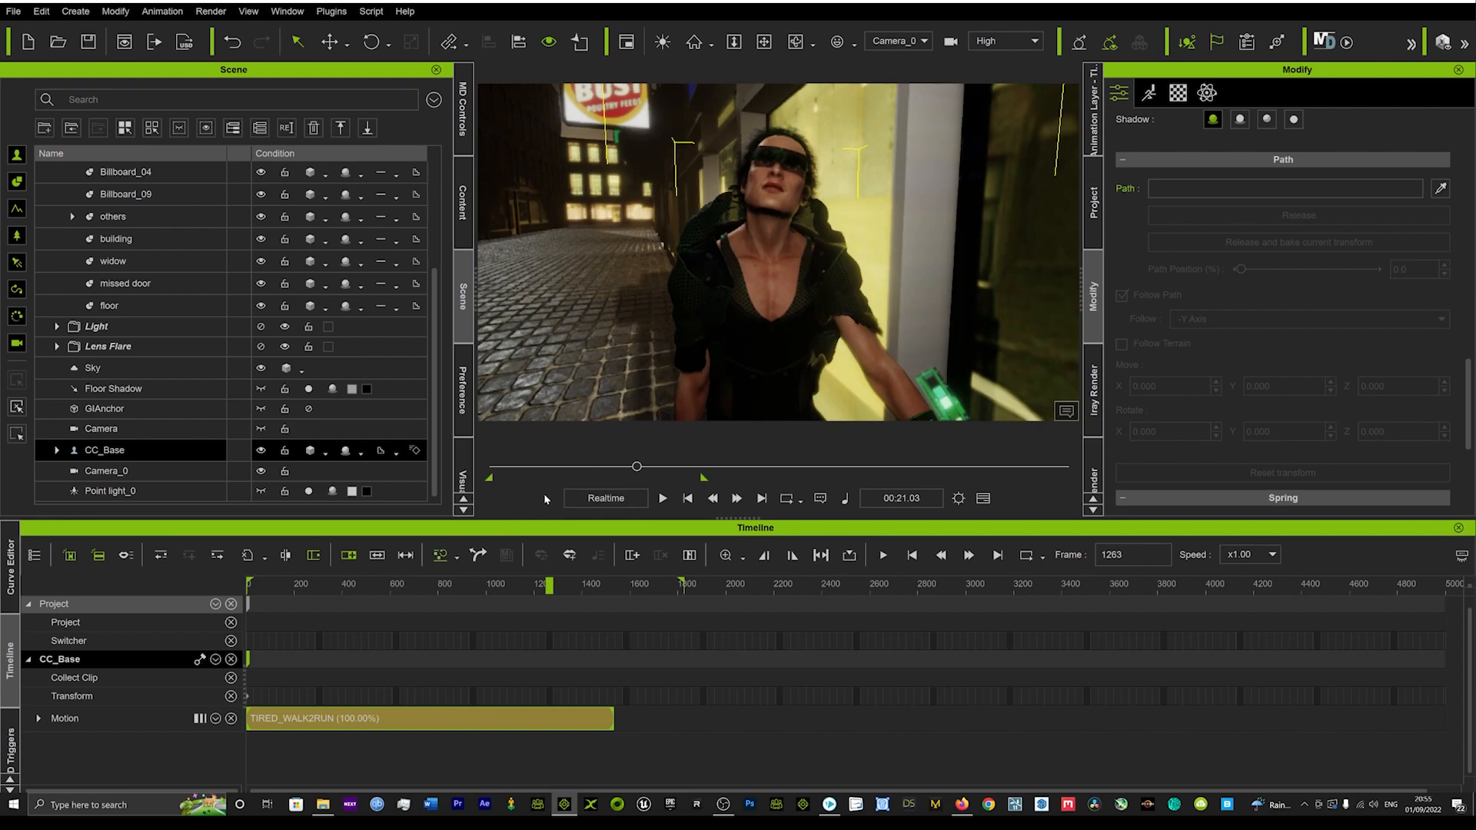
left_click_drag(635, 467, 455, 473)
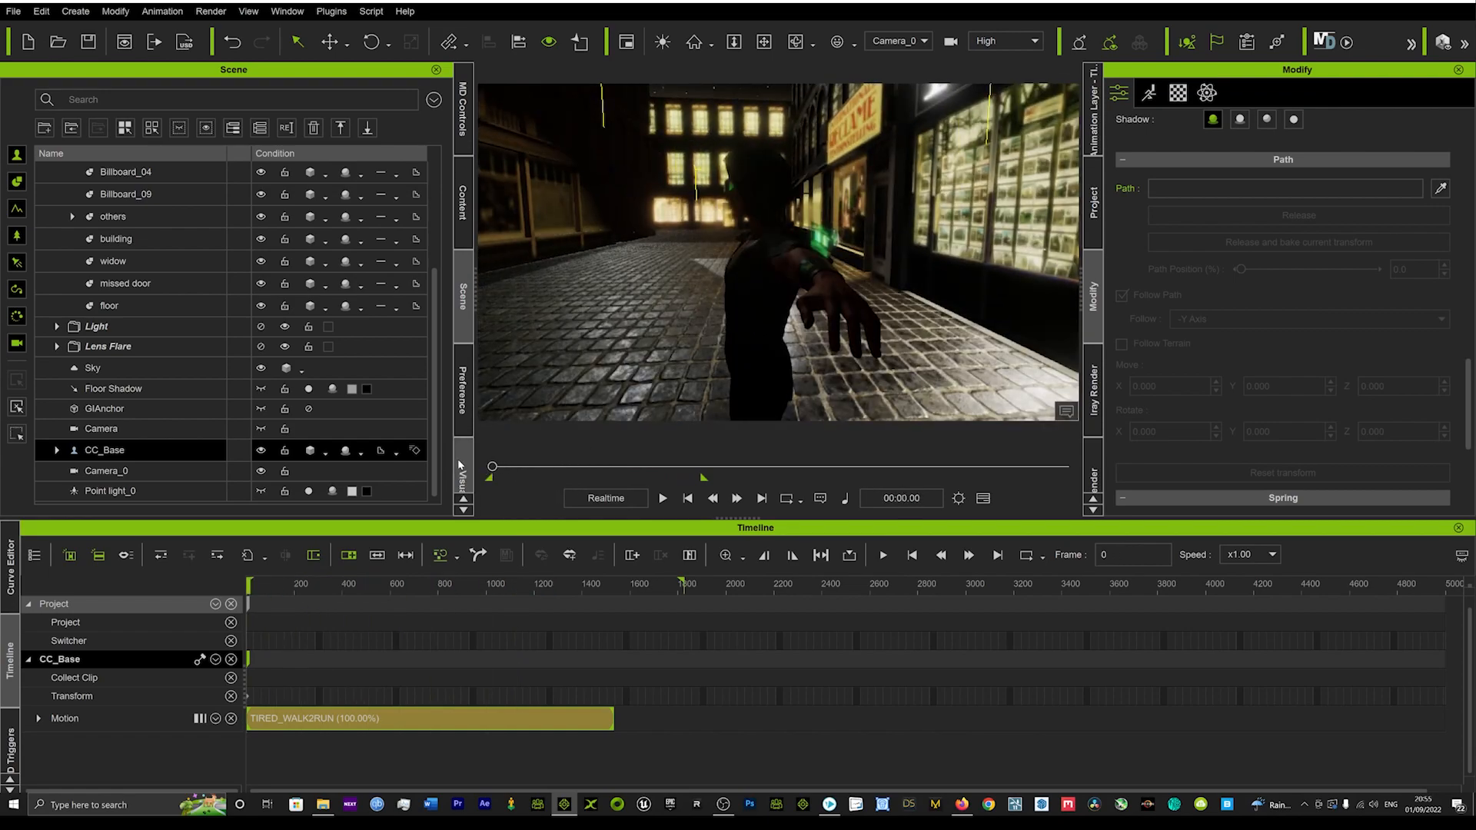
key("Right")
key("Right")
key("Right")
key("Right")
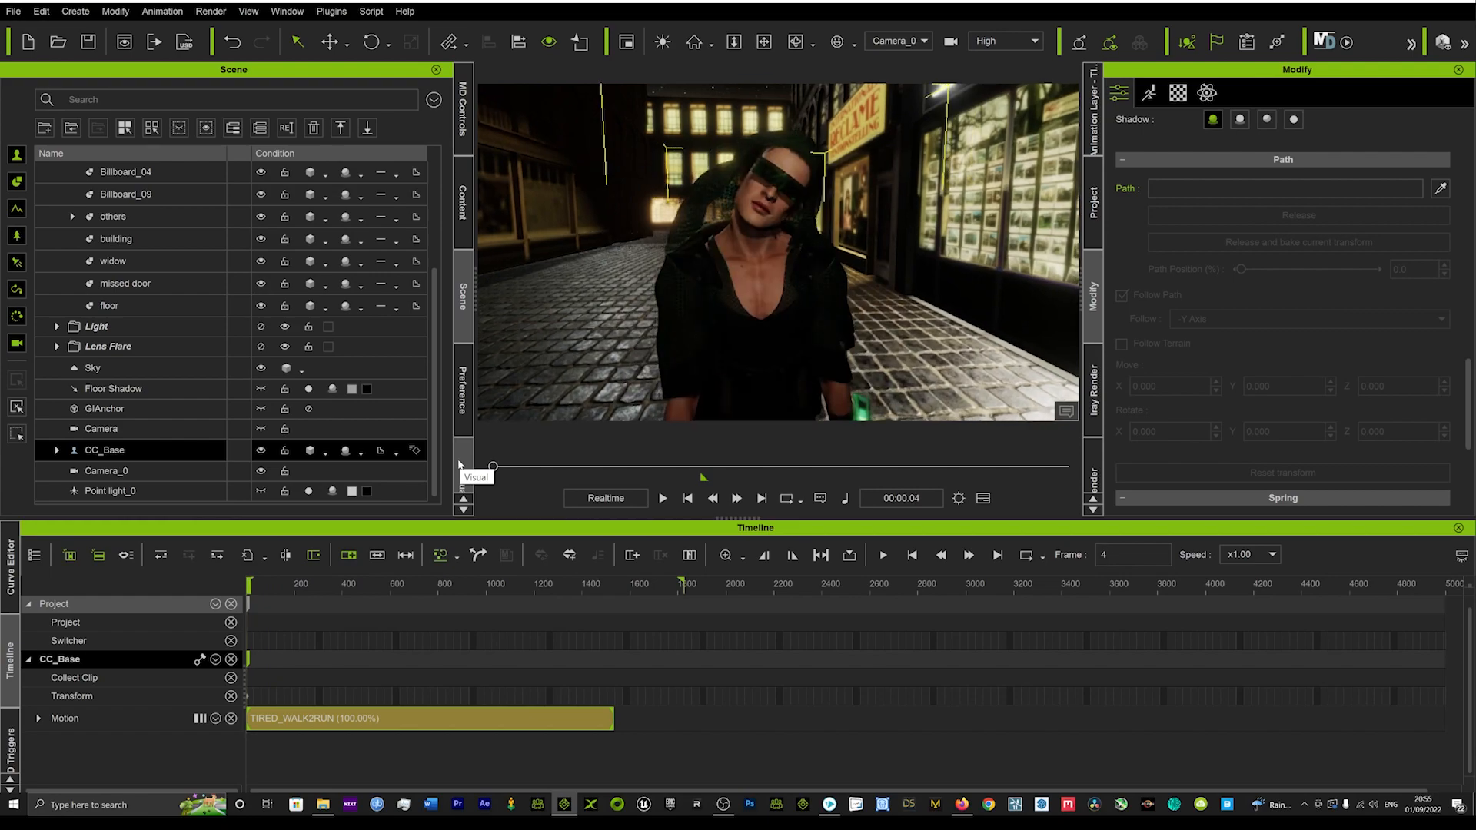
key("Left")
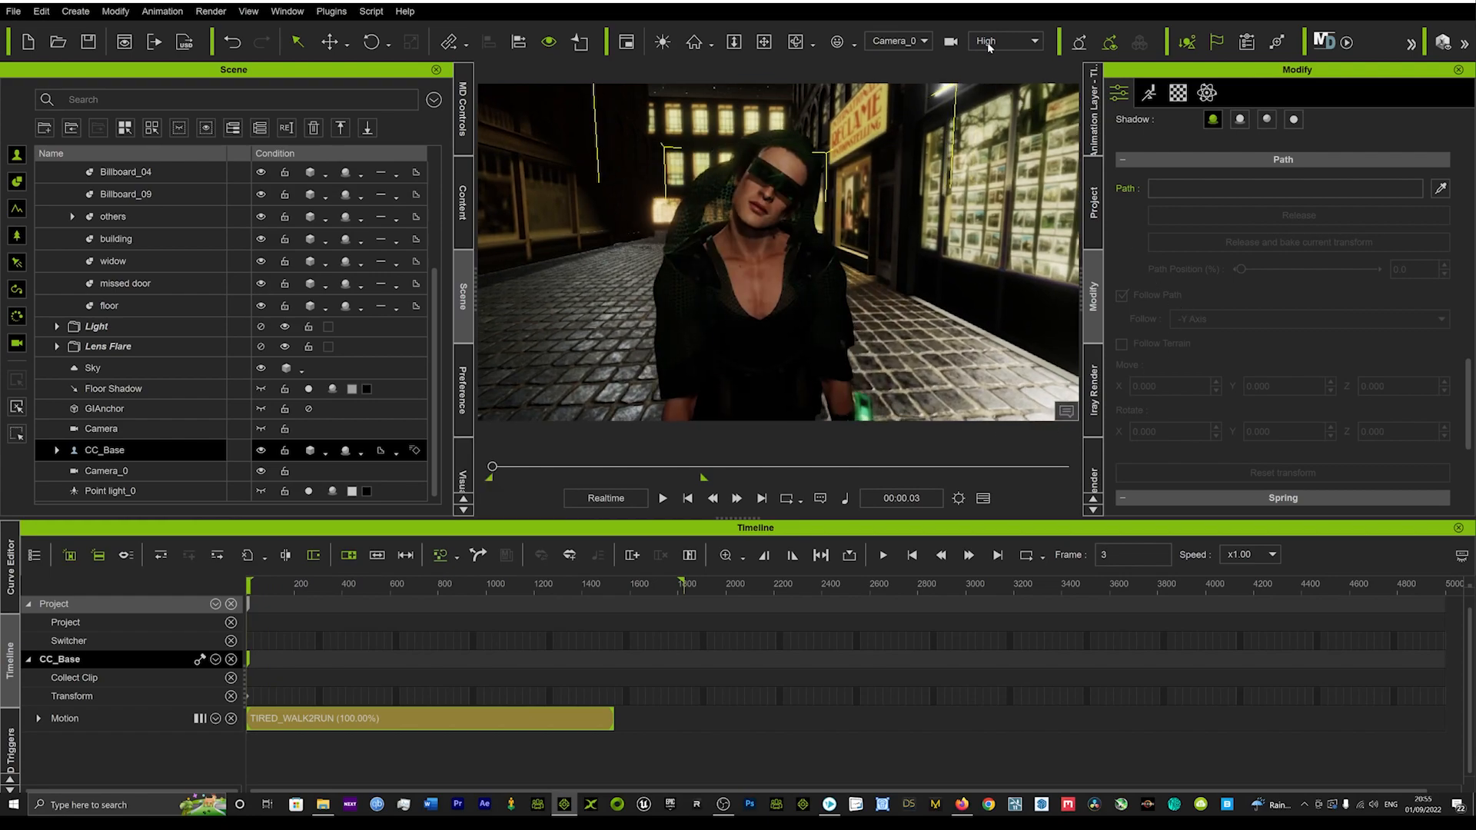
Unlink Camera_0 from its parent node at frame 3
left_click(951, 41)
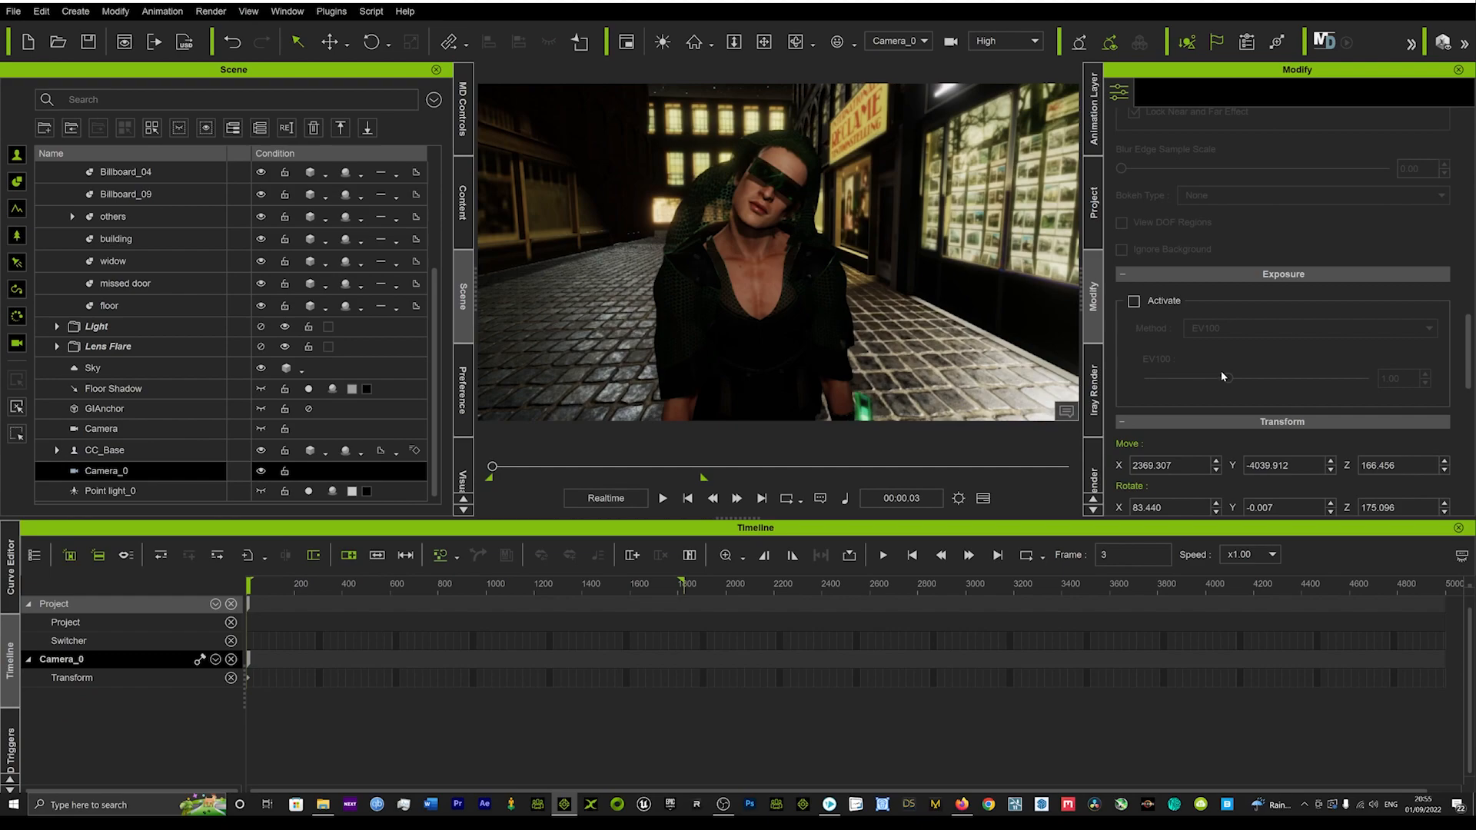
scroll(1221, 376, "down", 10)
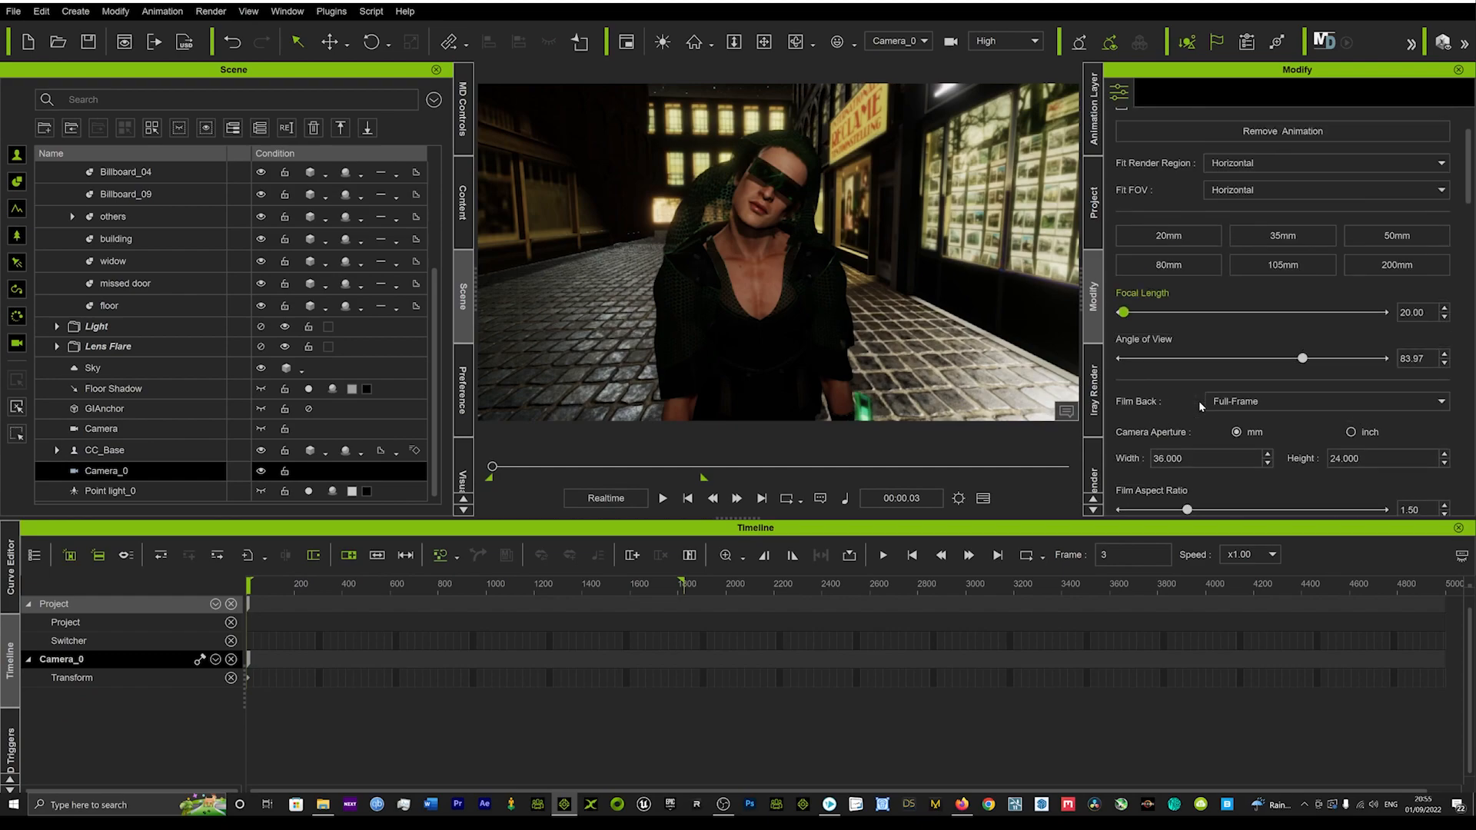
scroll(1169, 406, "down", 6)
scroll(1165, 404, "down", 8)
scroll(1190, 366, "down", 10)
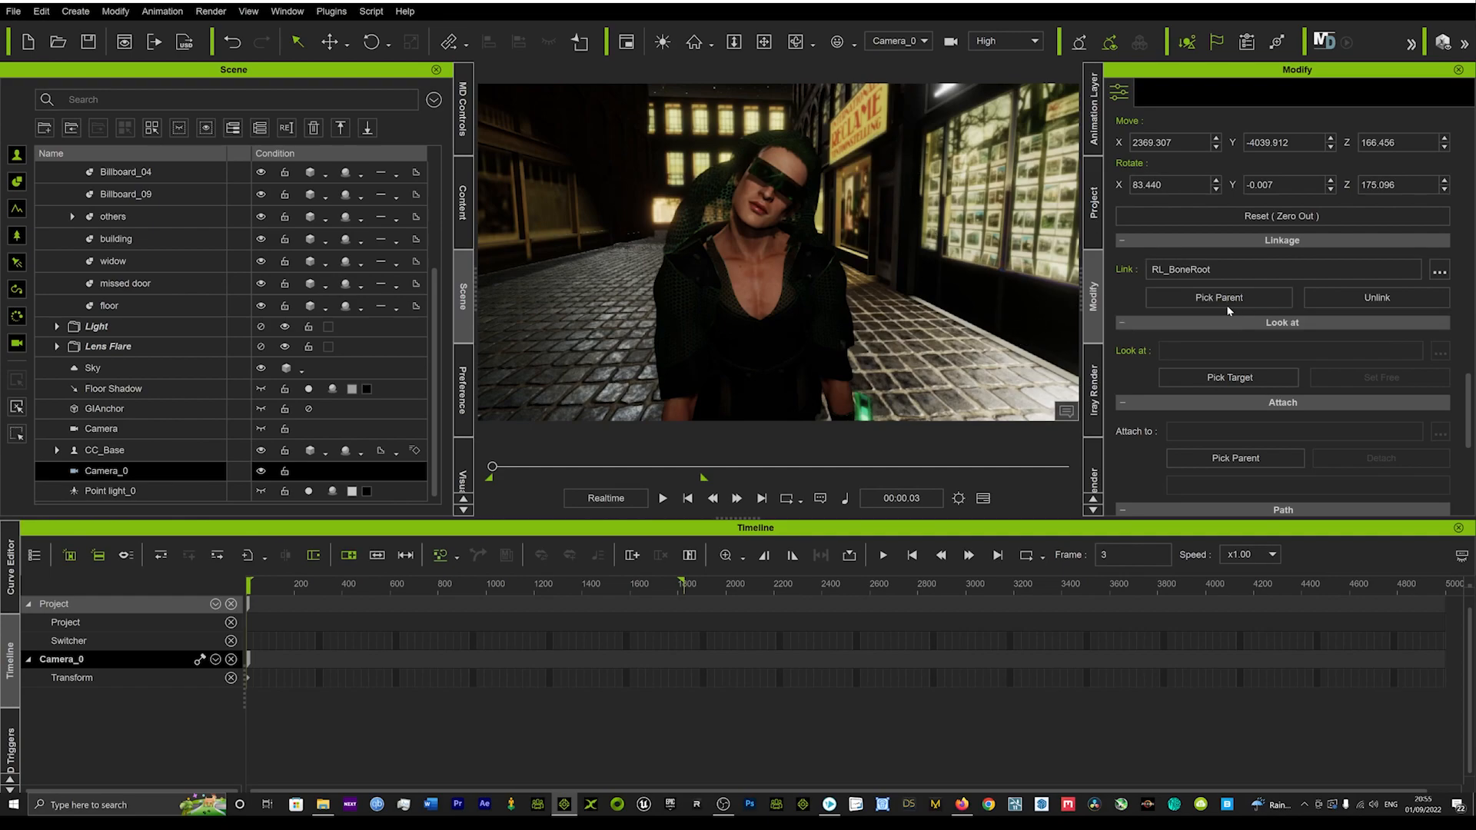
left_click(1377, 298)
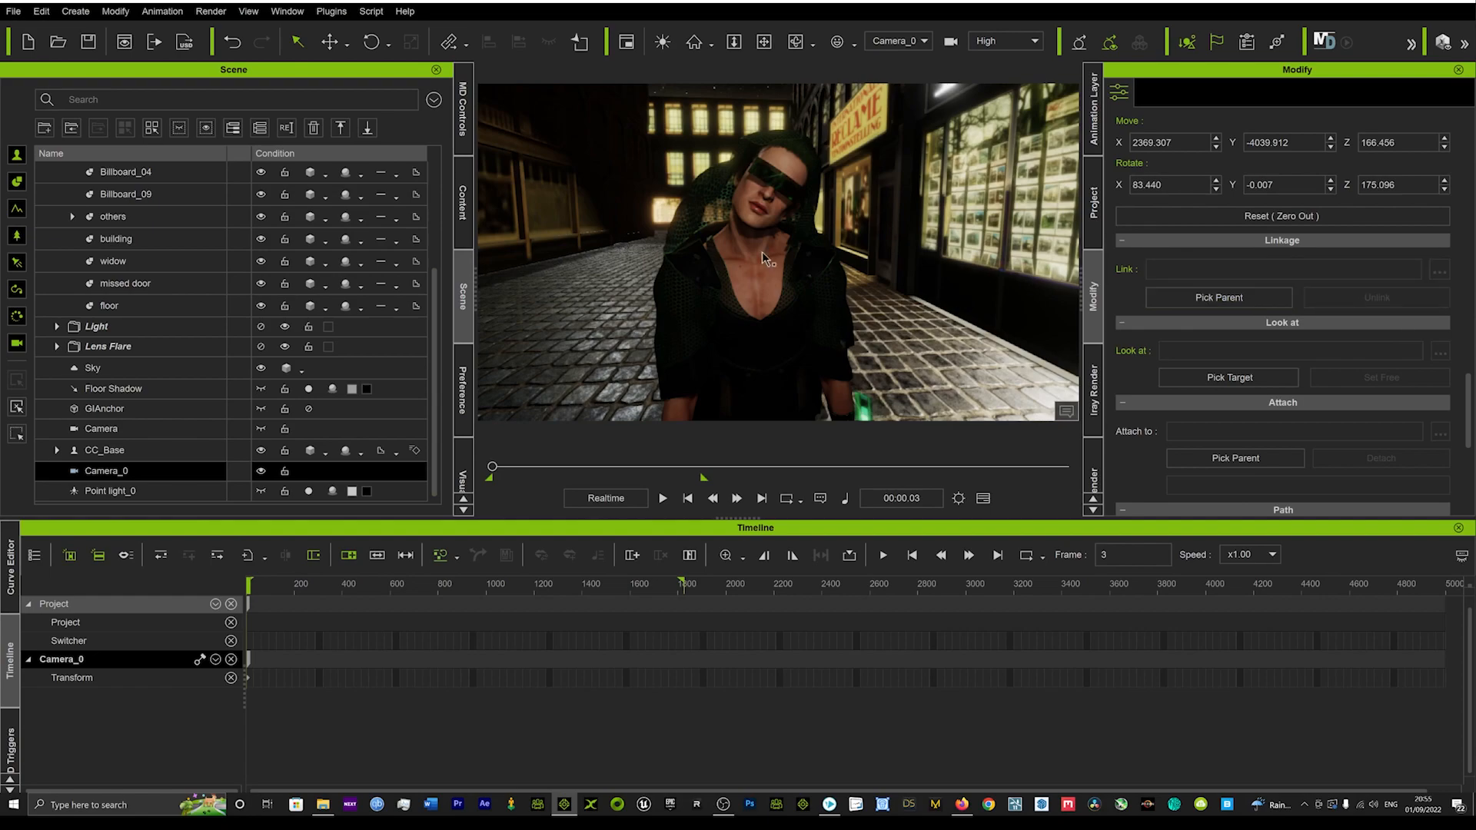
Play the opening frames to check the unlinked camera, and return the playhead to frame 4
key("space")
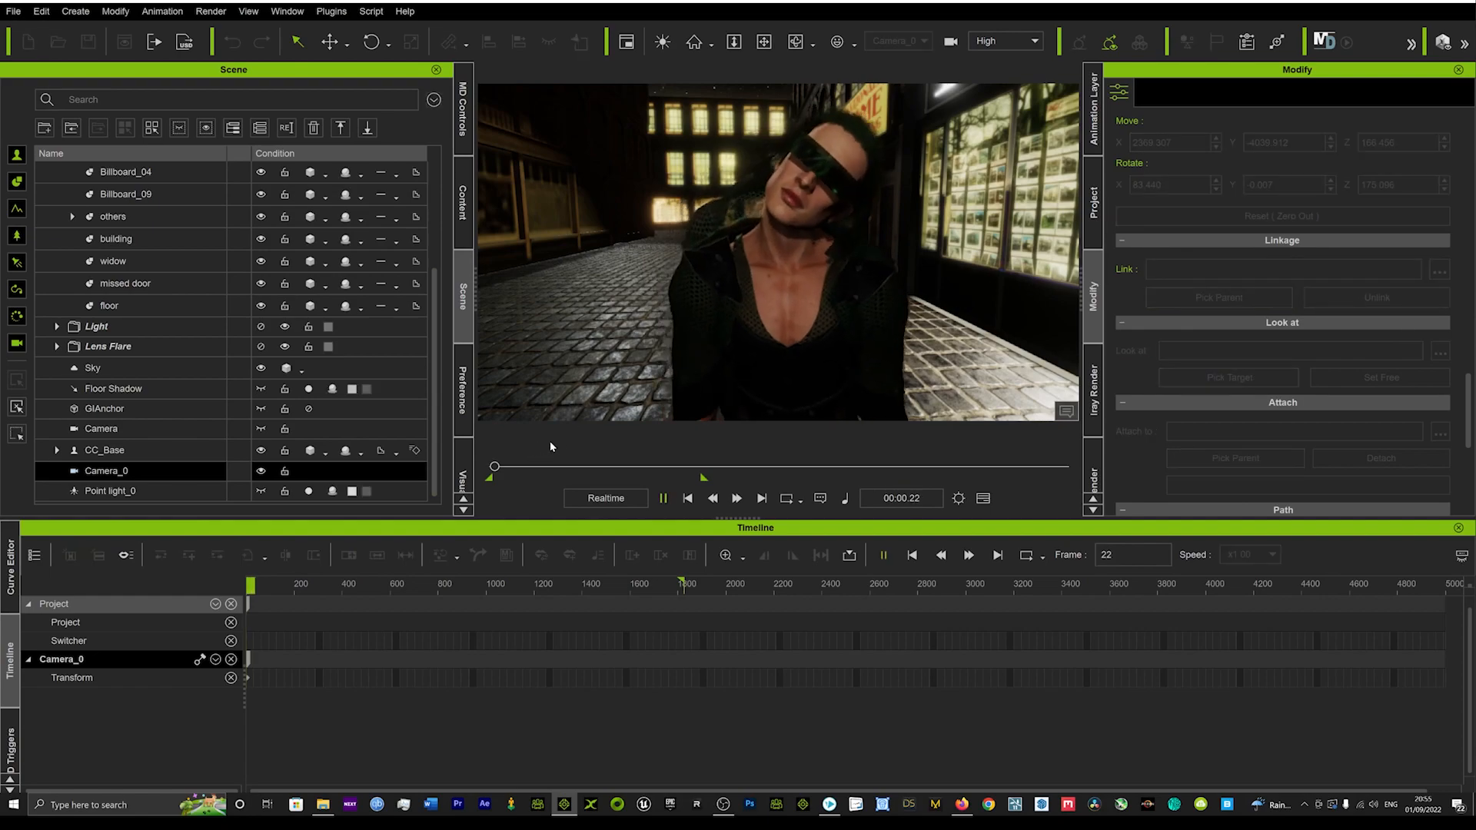
key("space")
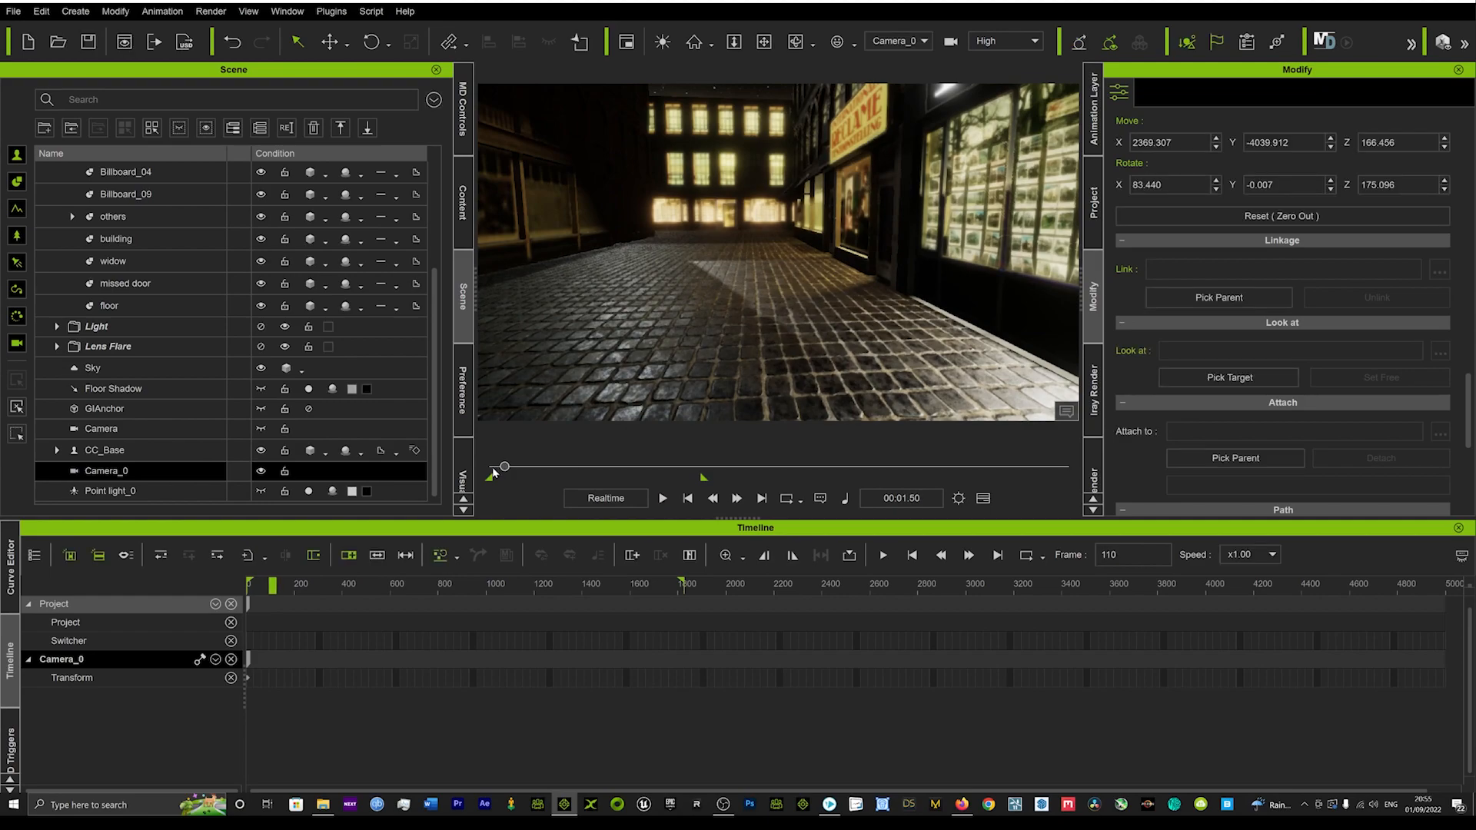
mouse_move(507, 468)
left_mouse_down()
mouse_move(519, 468)
mouse_move(489, 468)
left_mouse_up()
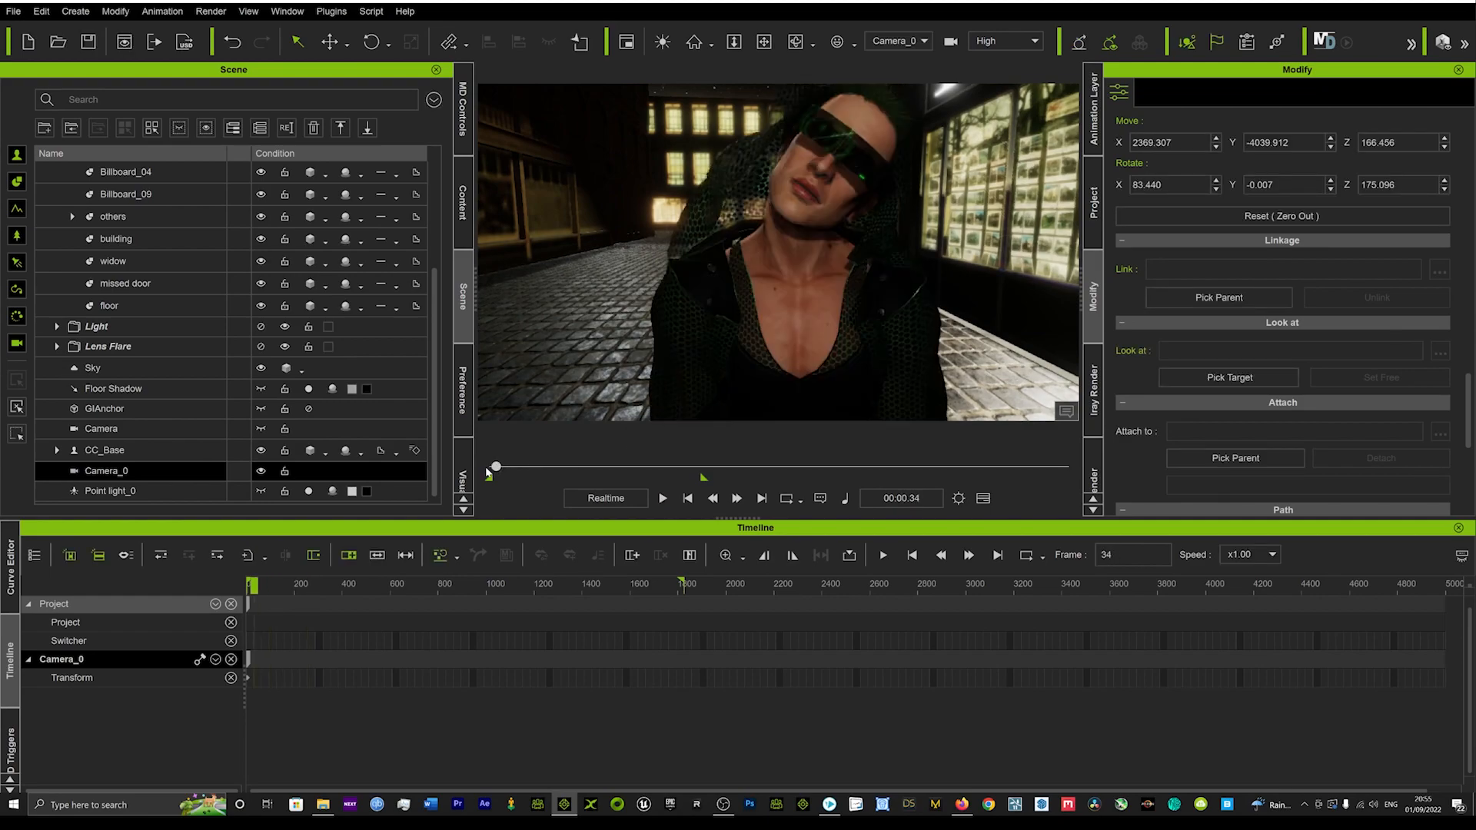
key("Right")
key("Right")
key("Right")
key("Right")
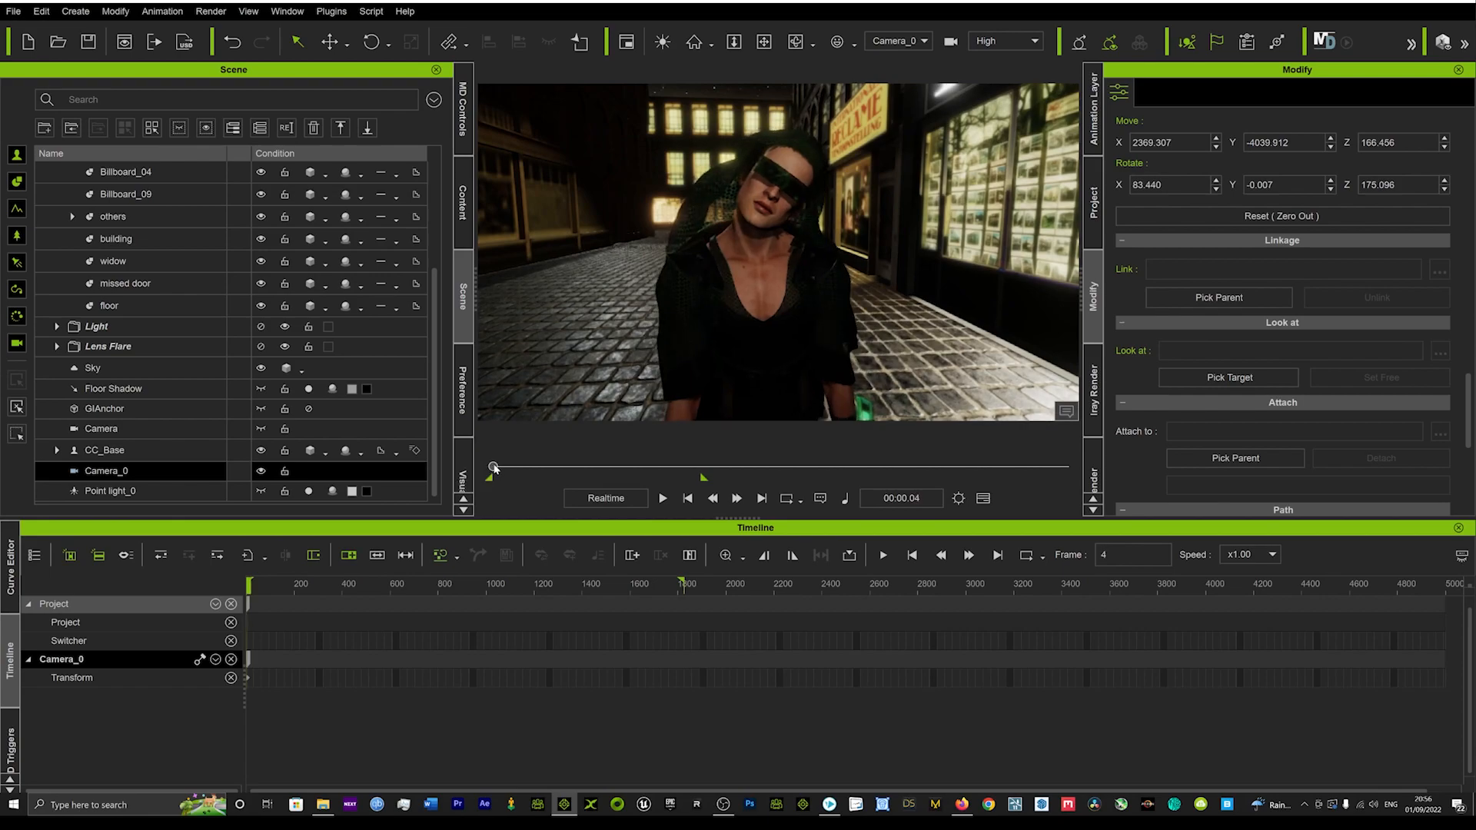
Move the playhead to frame 101 and reframe Camera_0 on the character's head and torso
key("Right")
key("Right")
key("Right")
left_click_drag(495, 468, 506, 469)
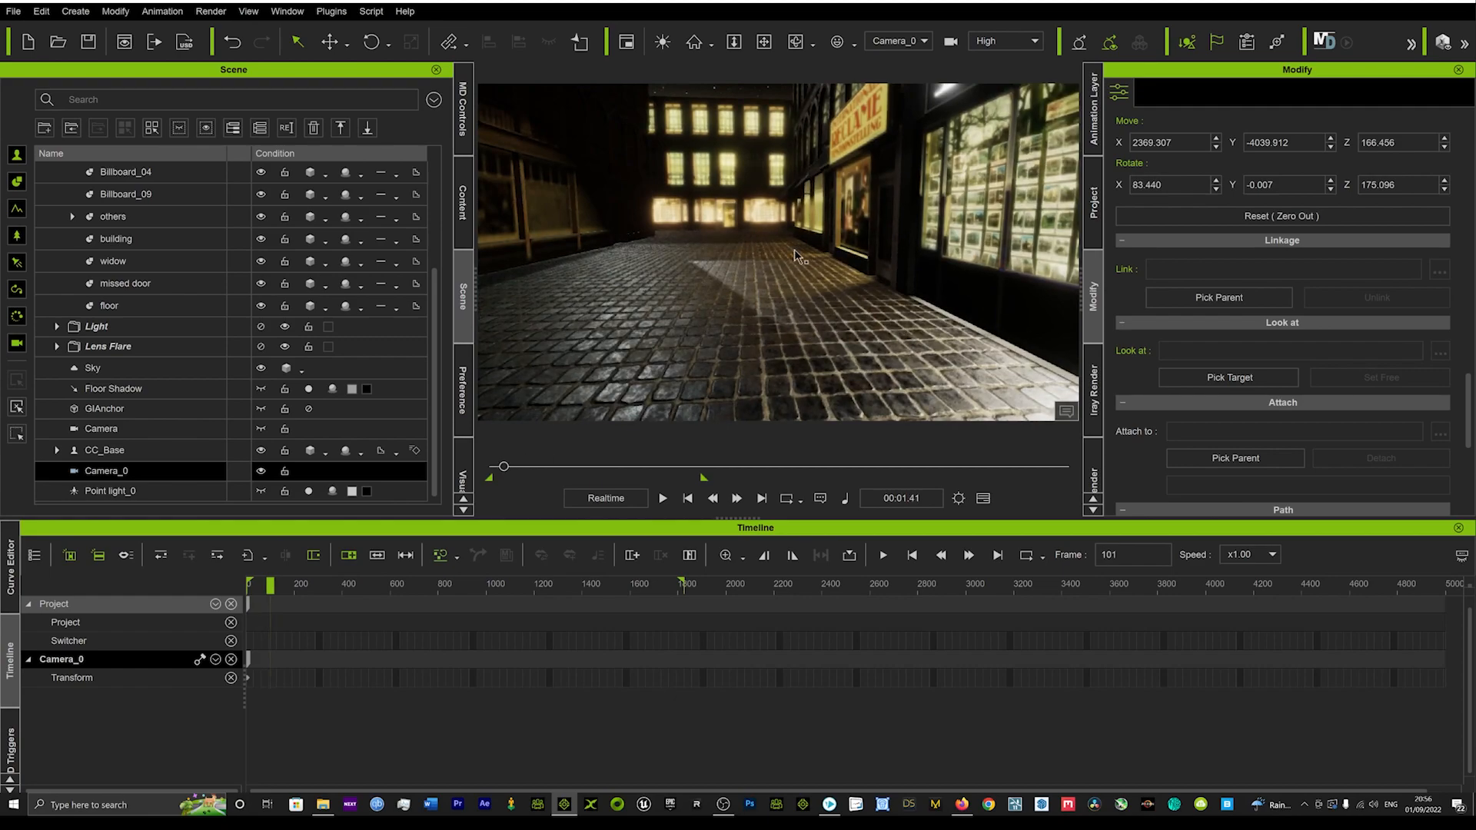
scroll(776, 255, "down", 1)
scroll(776, 256, "down", 2)
left_click_drag(780, 278, 761, 270, "alt")
mouse_move(760, 271)
middle_mouse_down()
mouse_move(760, 247)
mouse_move(749, 268)
middle_mouse_up()
left_click(769, 244)
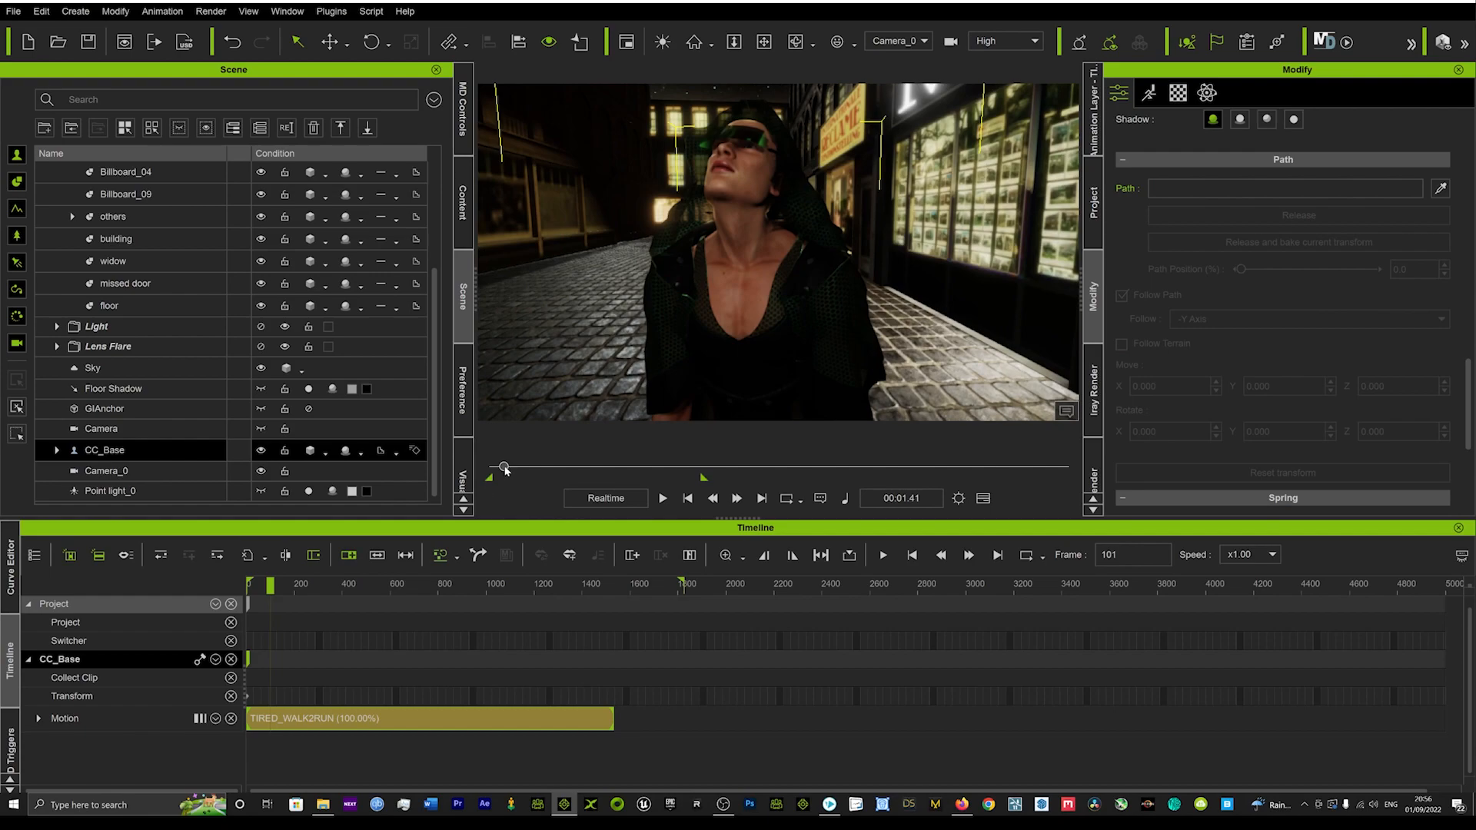
Move the playhead to frame 209 and pull Camera_0 back to frame the character from the waist up
left_click_drag(504, 469, 517, 468)
scroll(772, 275, "down", 1)
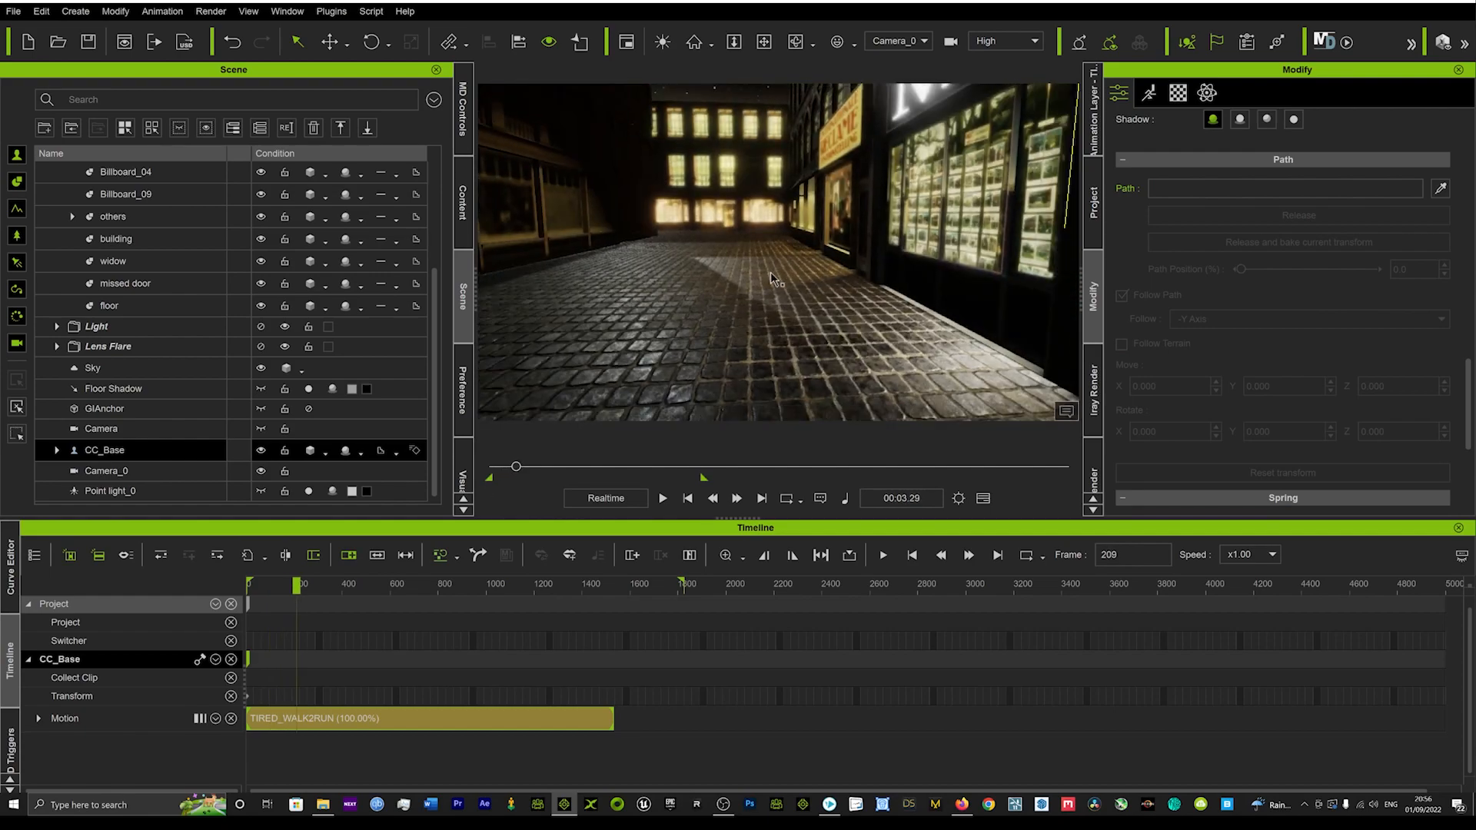
scroll(772, 275, "down", 2)
middle_click_drag(769, 286, 742, 248, "alt")
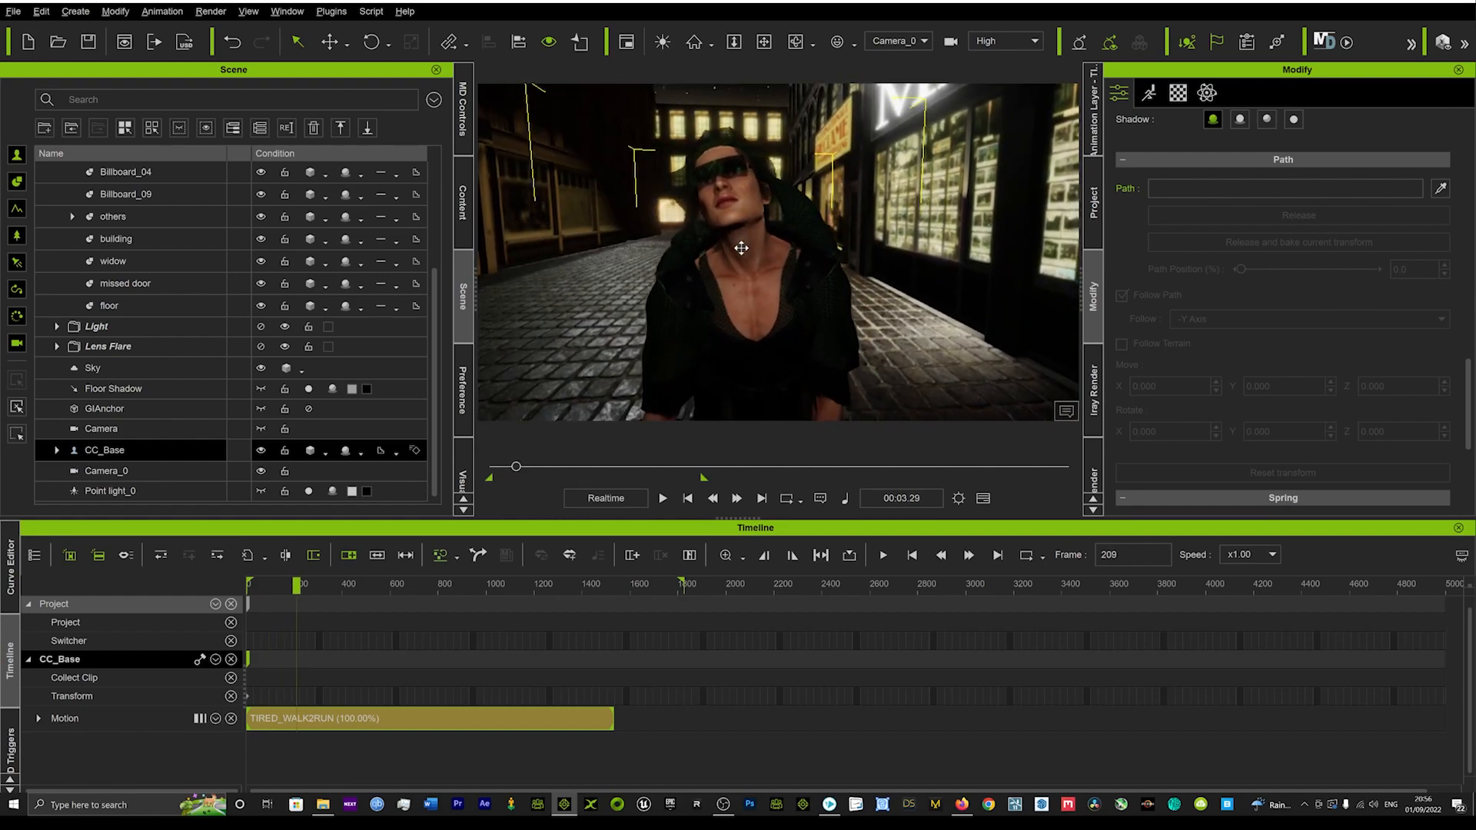
scroll(750, 261, "up", 2)
scroll(745, 256, "down", 3)
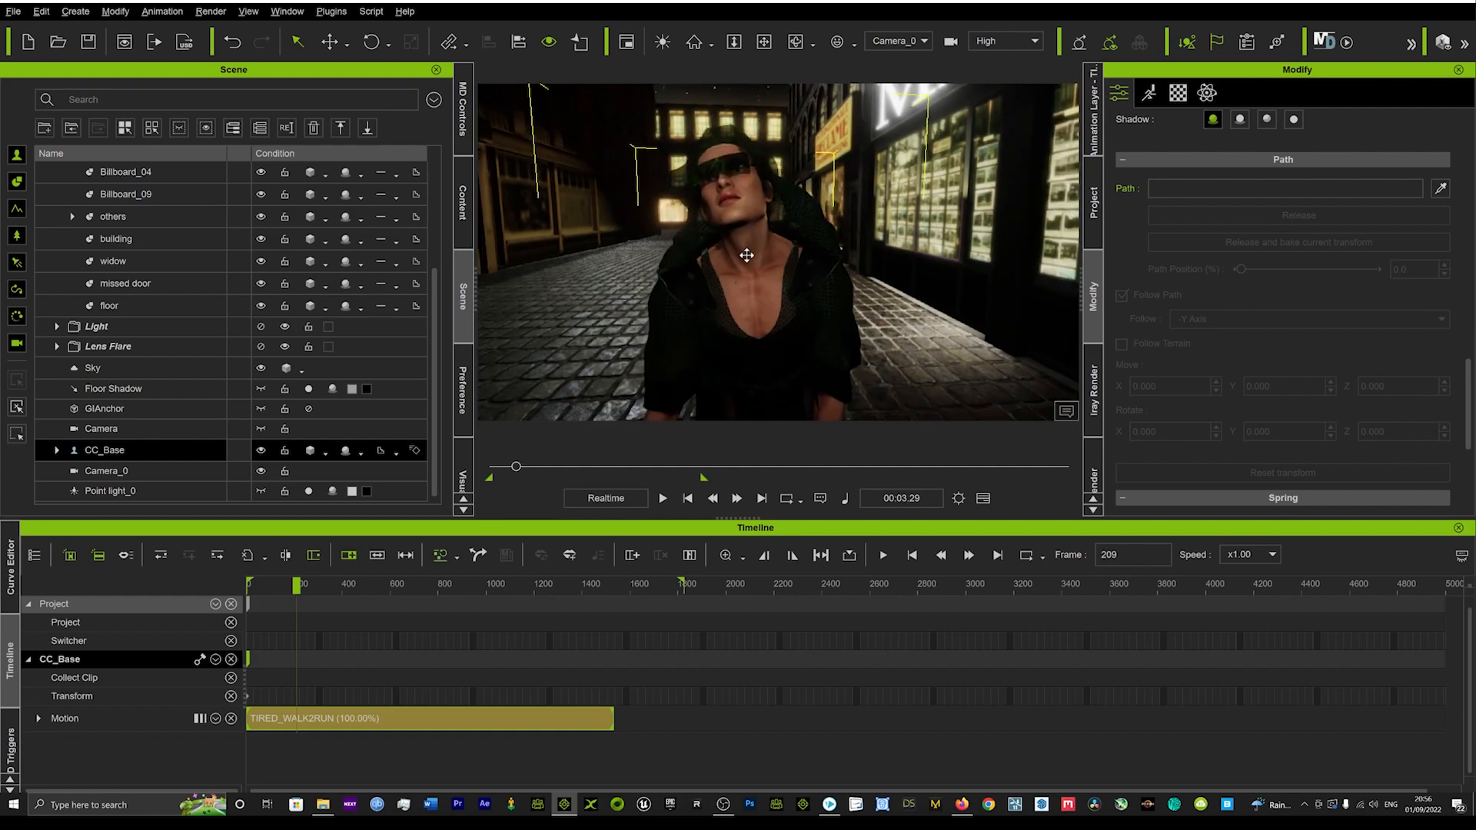
Move the playhead to frame 324 and reposition Camera_0 to center the character's upper body
left_click_drag(515, 465, 529, 467)
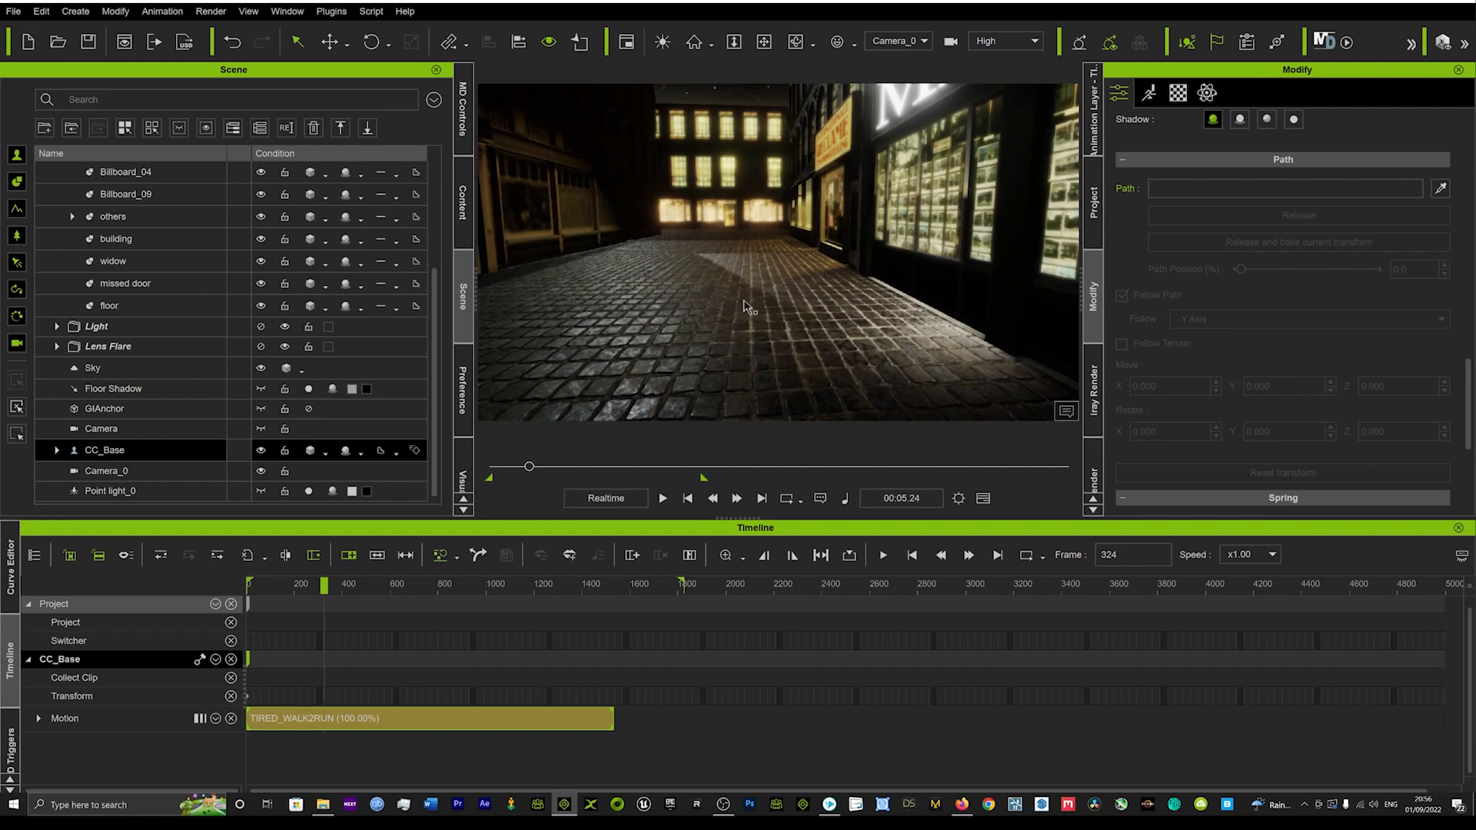
middle_click_drag(750, 312, 643, 260)
scroll(676, 277, "down", 3)
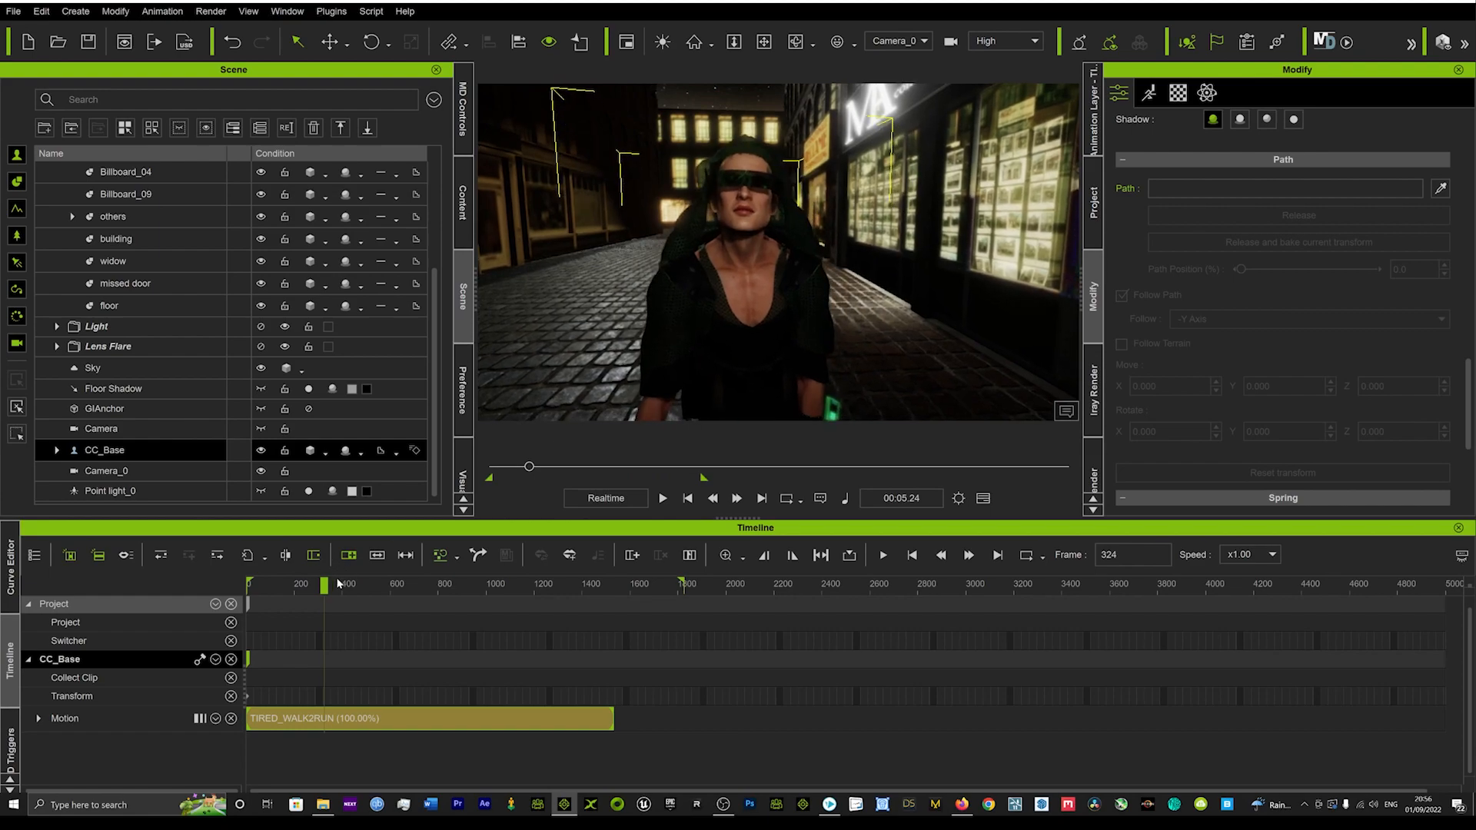
Move the playhead to frame 423 and reposition Camera_0 to frame the character from the waist up
left_click_drag(327, 584, 342, 584)
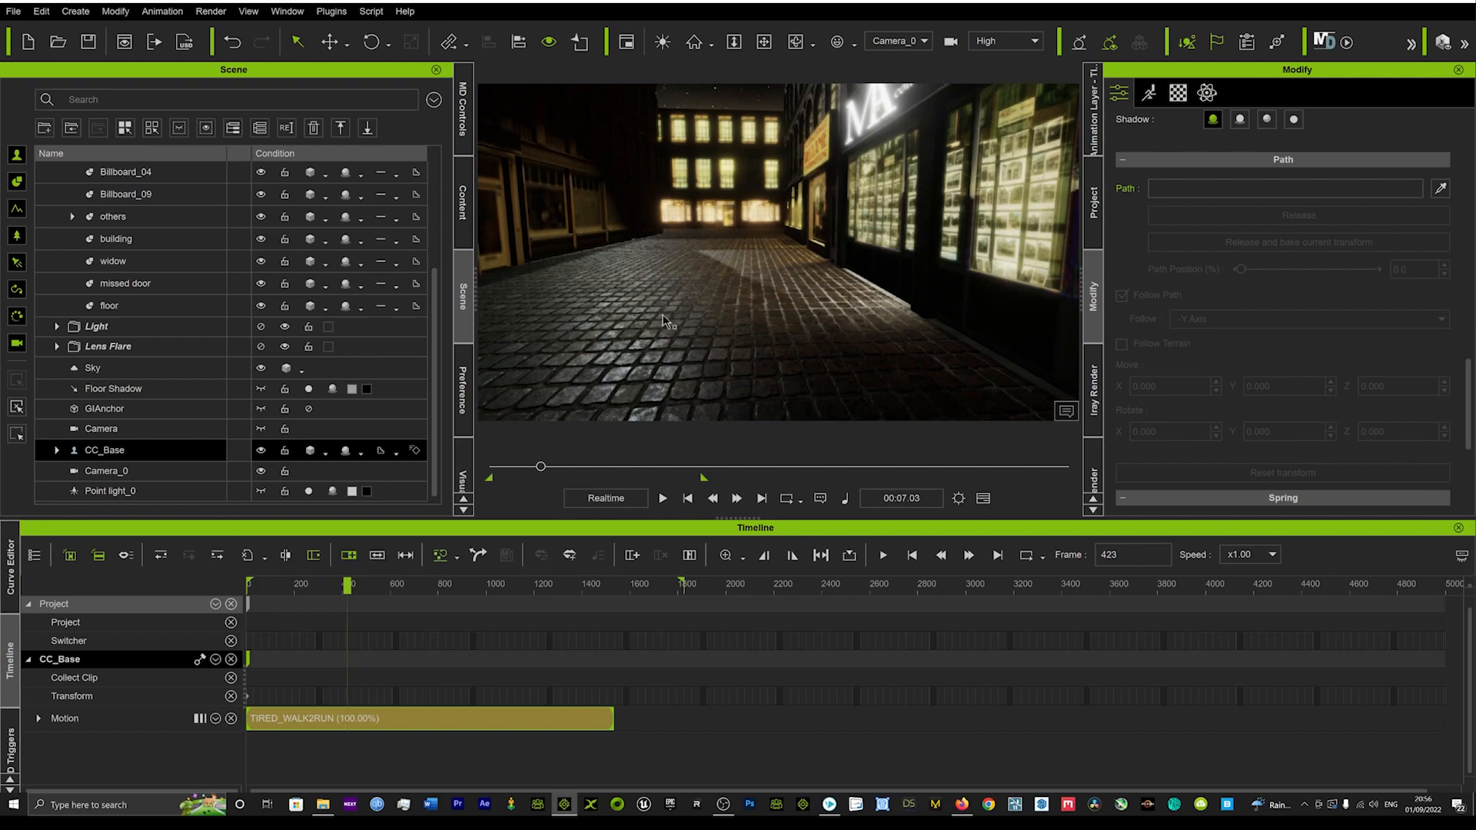
scroll(665, 329, "down", 4)
middle_click_drag(698, 297, 670, 300)
scroll(769, 287, "up", 3)
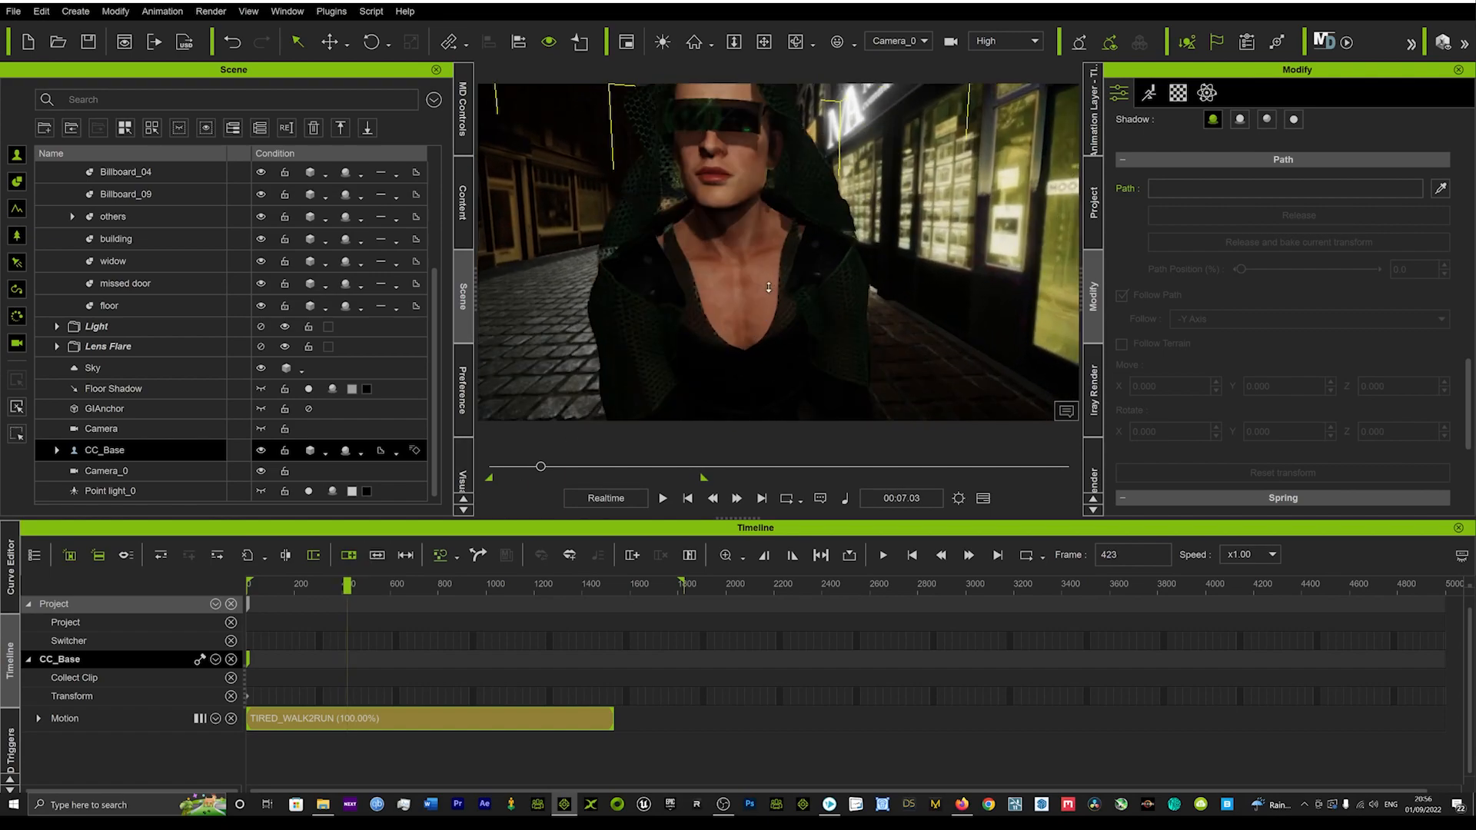
scroll(773, 296, "down", 2)
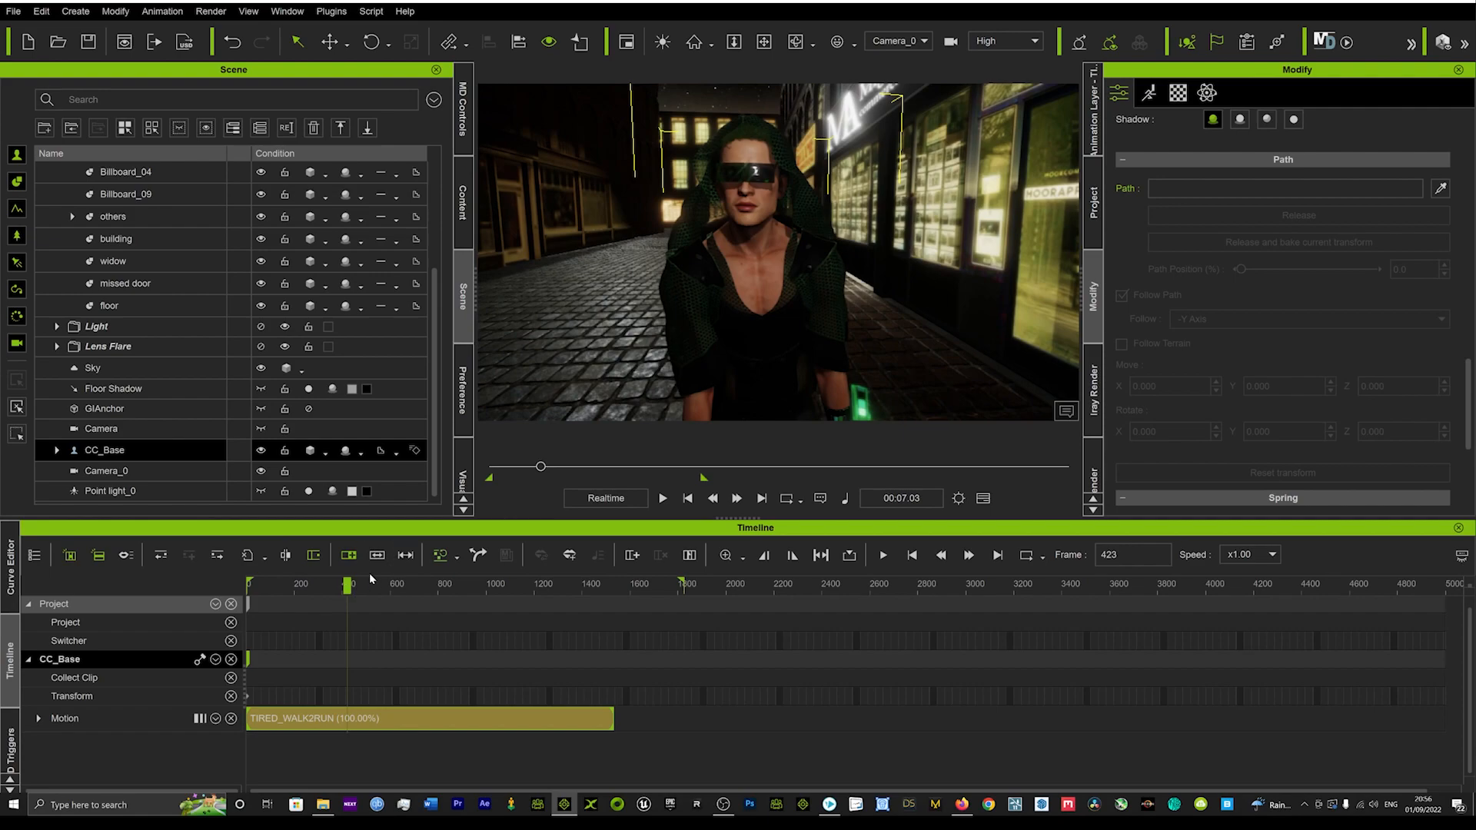
Reframe Camera_0 on the character's upper body at frame 503, and again at frame 544
left_click_drag(346, 585, 367, 586)
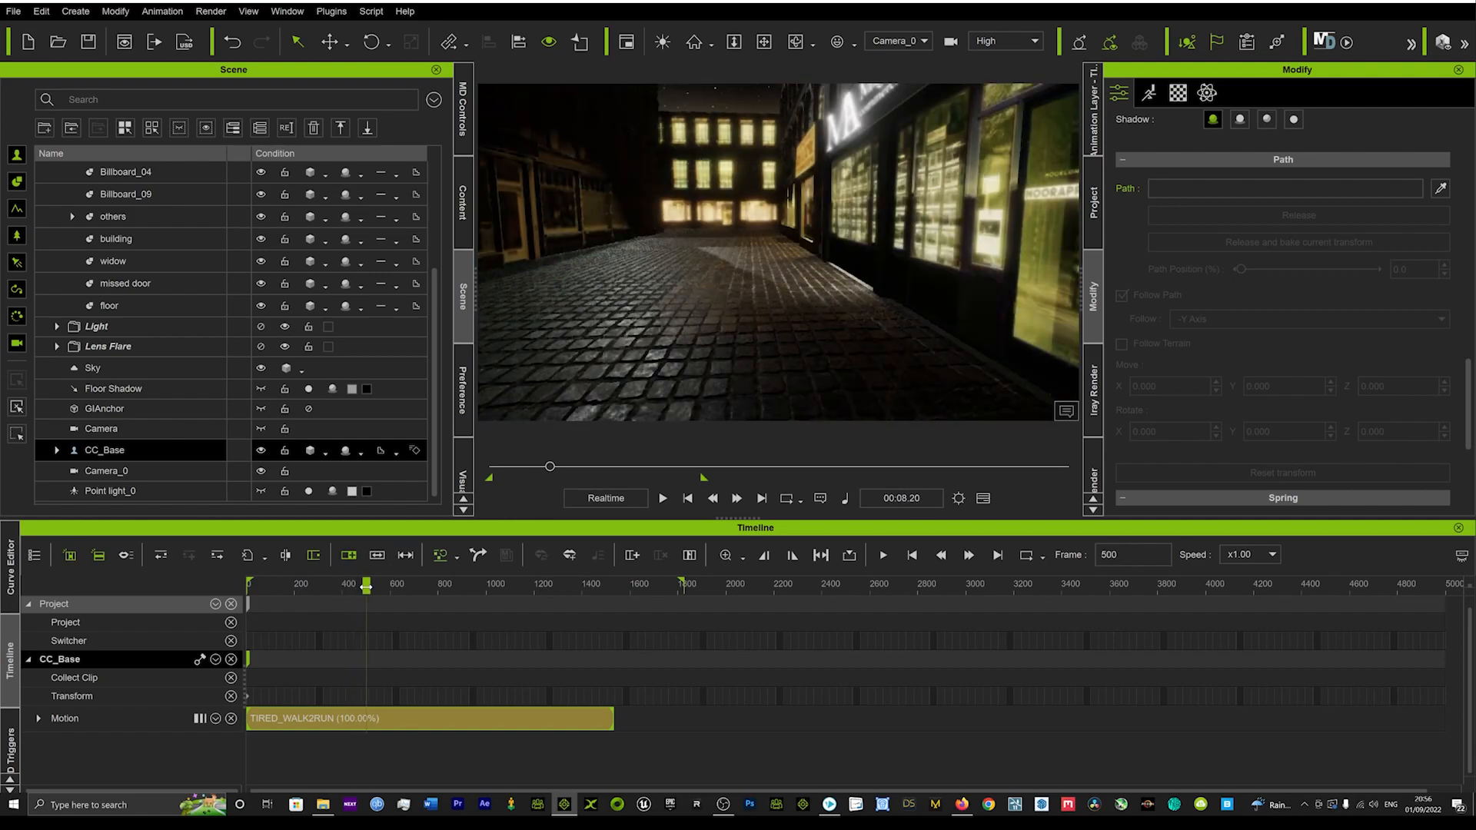
scroll(753, 305, "down", 2)
right_click_drag(757, 315, 676, 270)
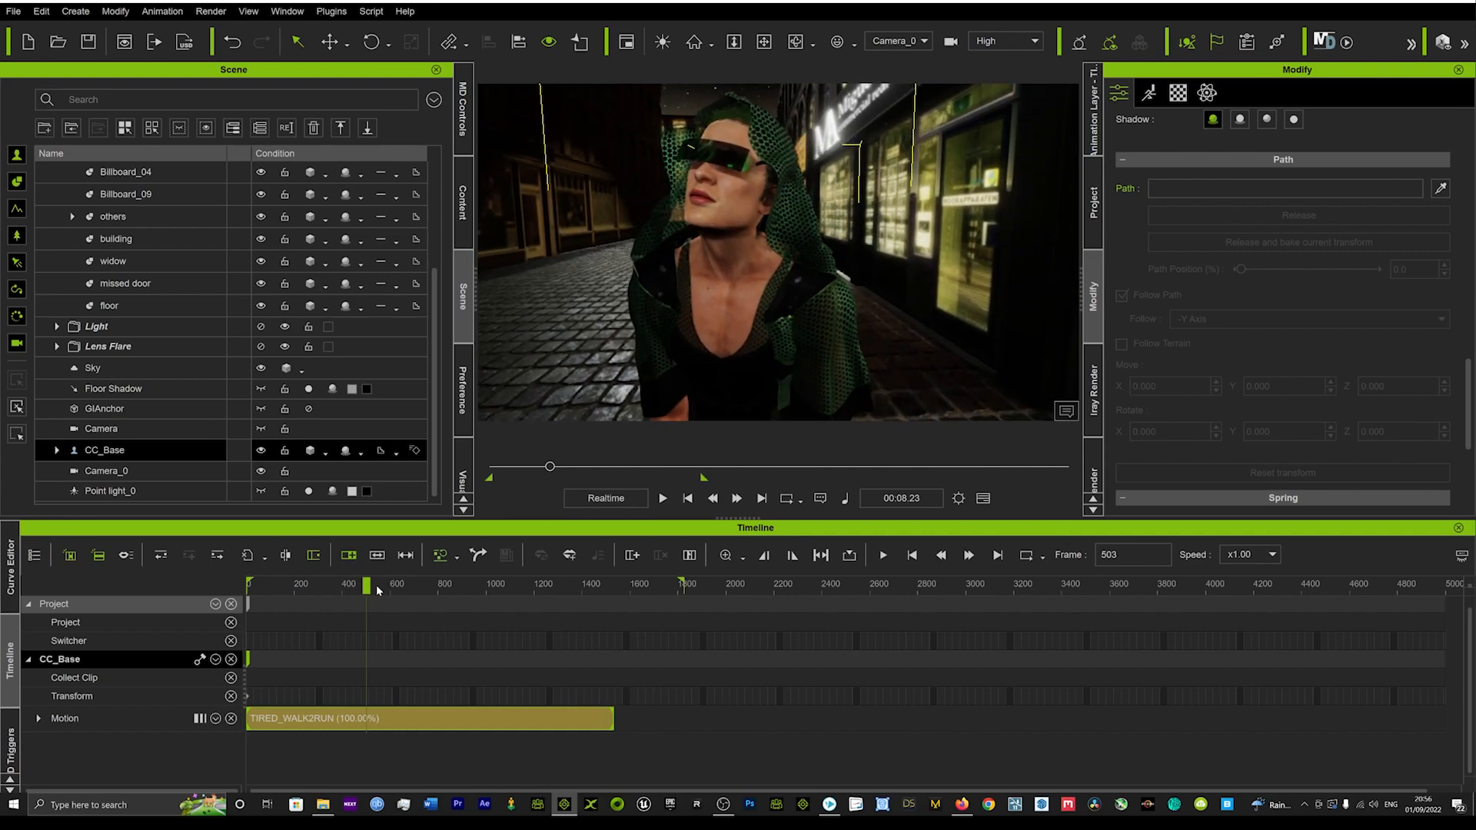
left_click_drag(367, 585, 375, 585)
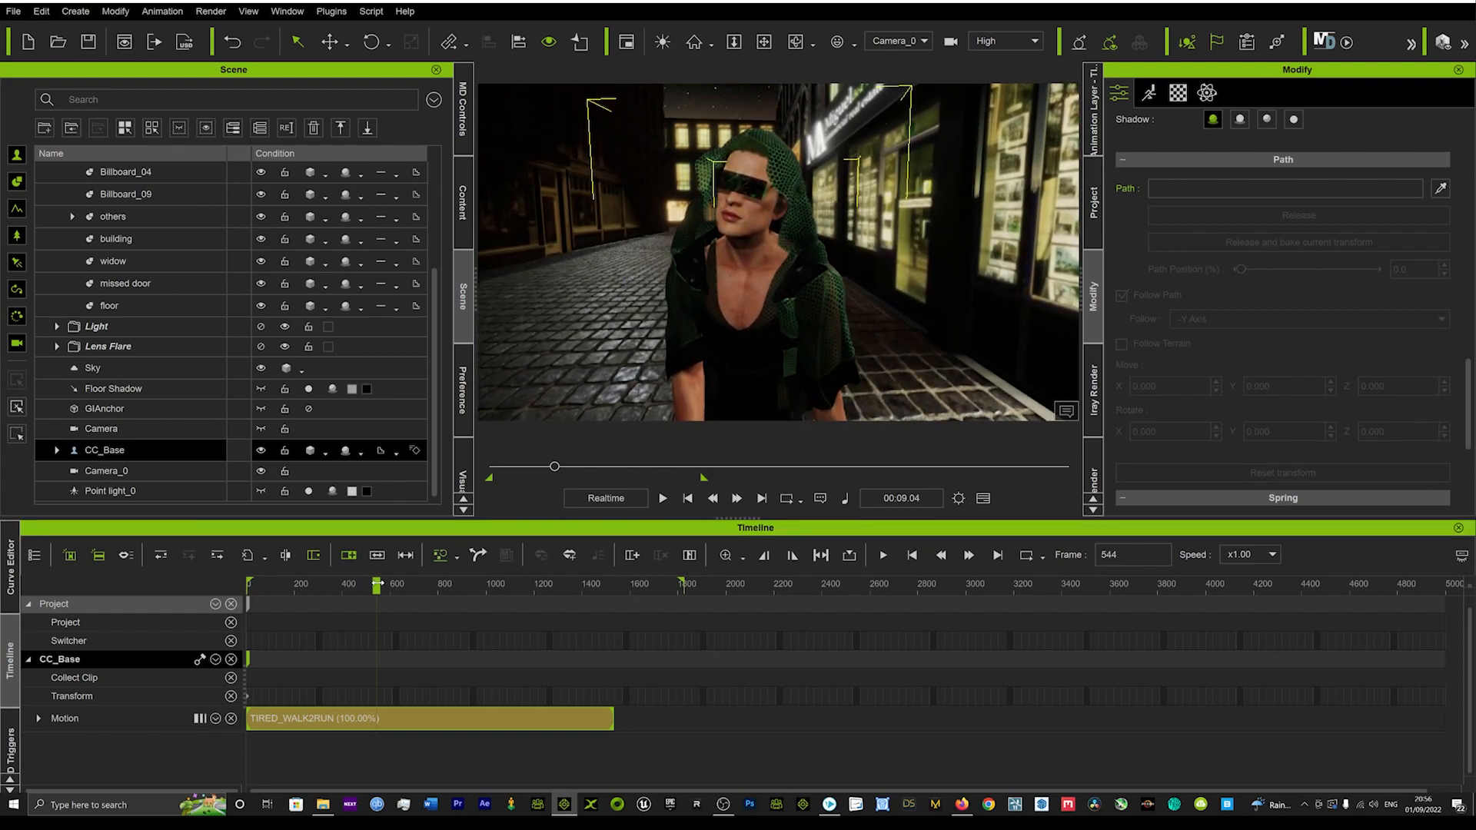
Play the animation from the start to check the manually keyframed camera, and return the playhead to frame 0
left_click_drag(370, 585, 245, 599)
key("space")
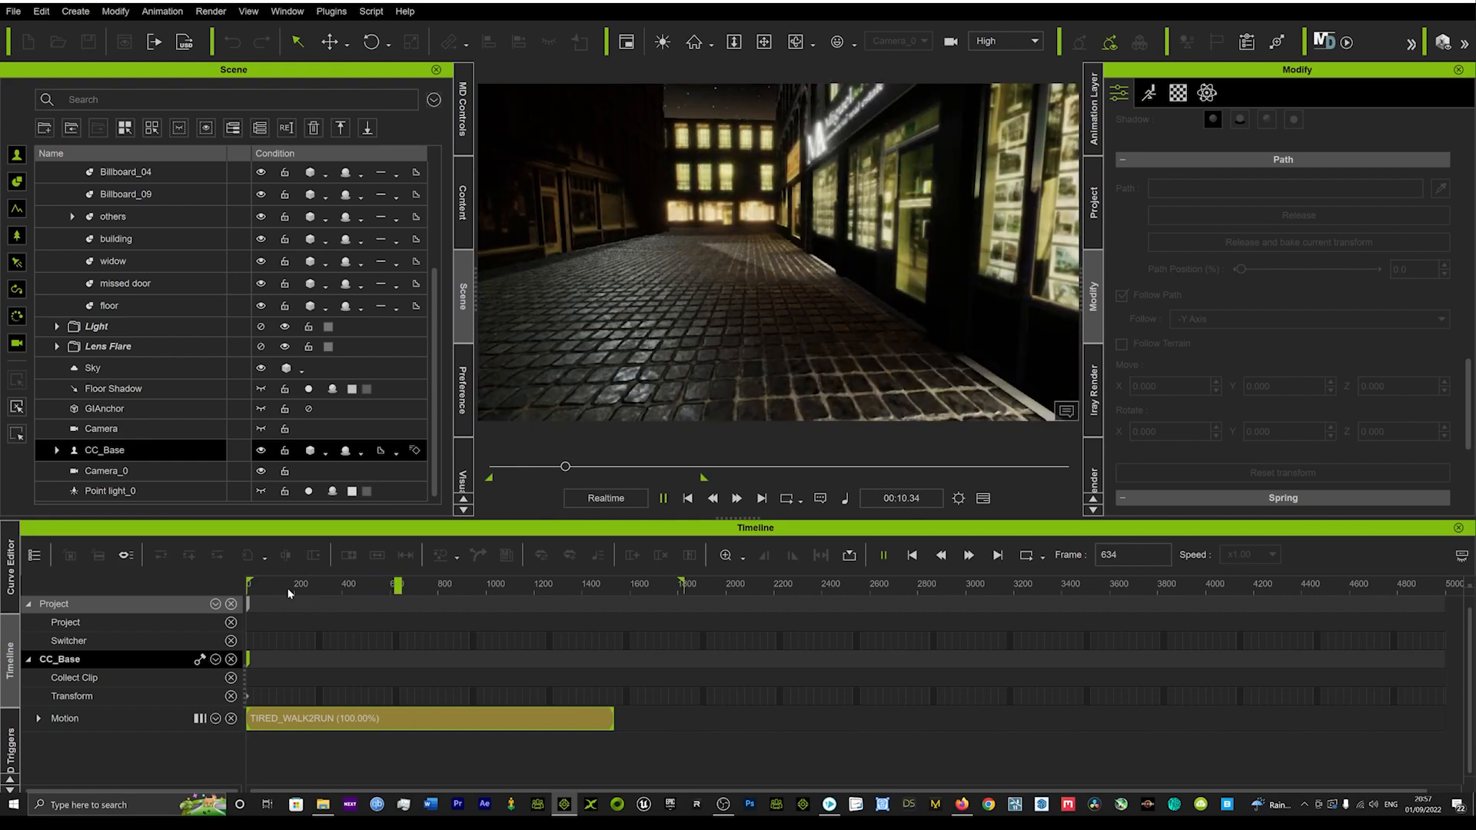
key("space")
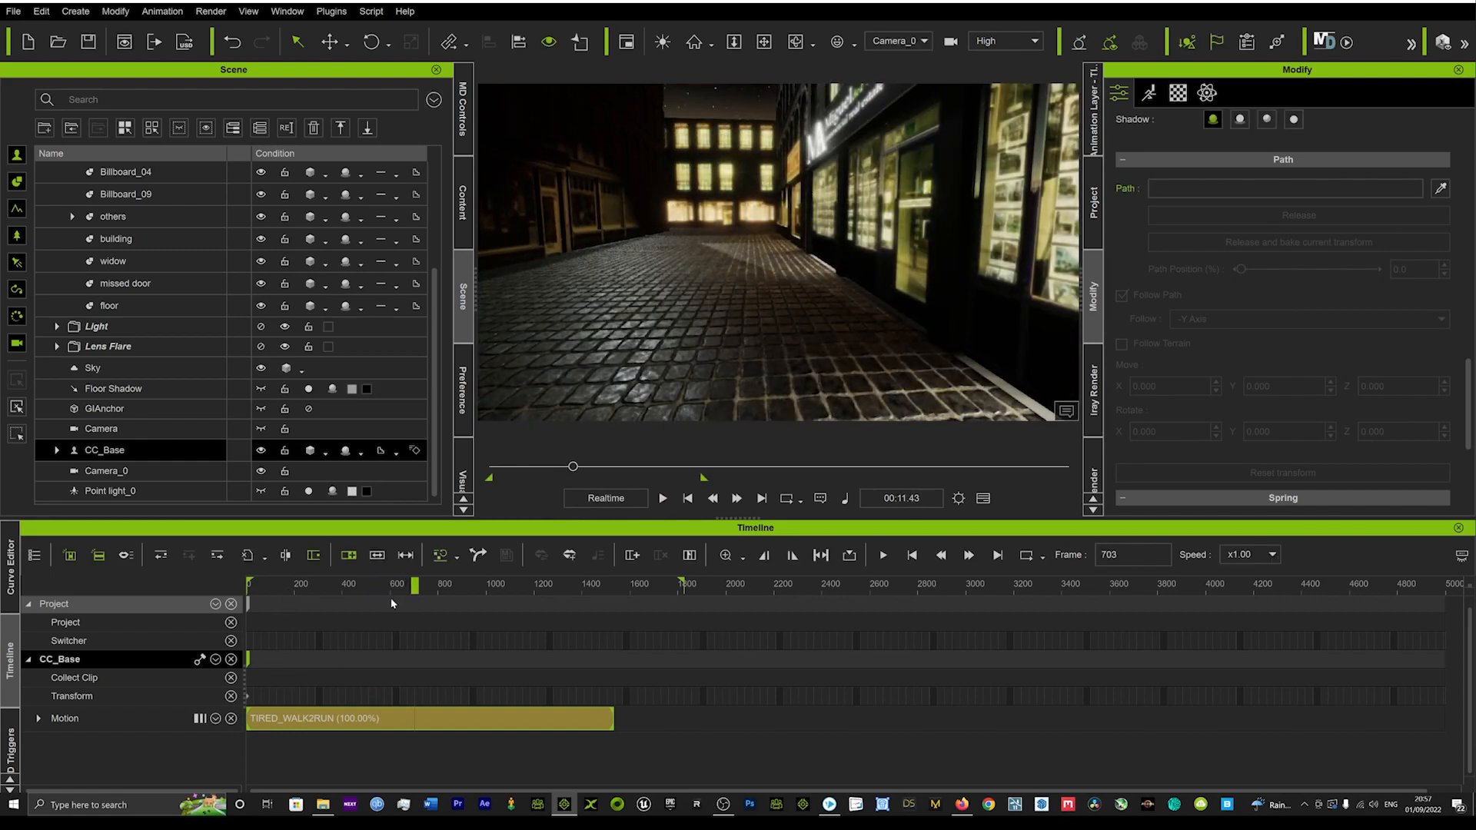
left_click_drag(381, 585, 200, 588)
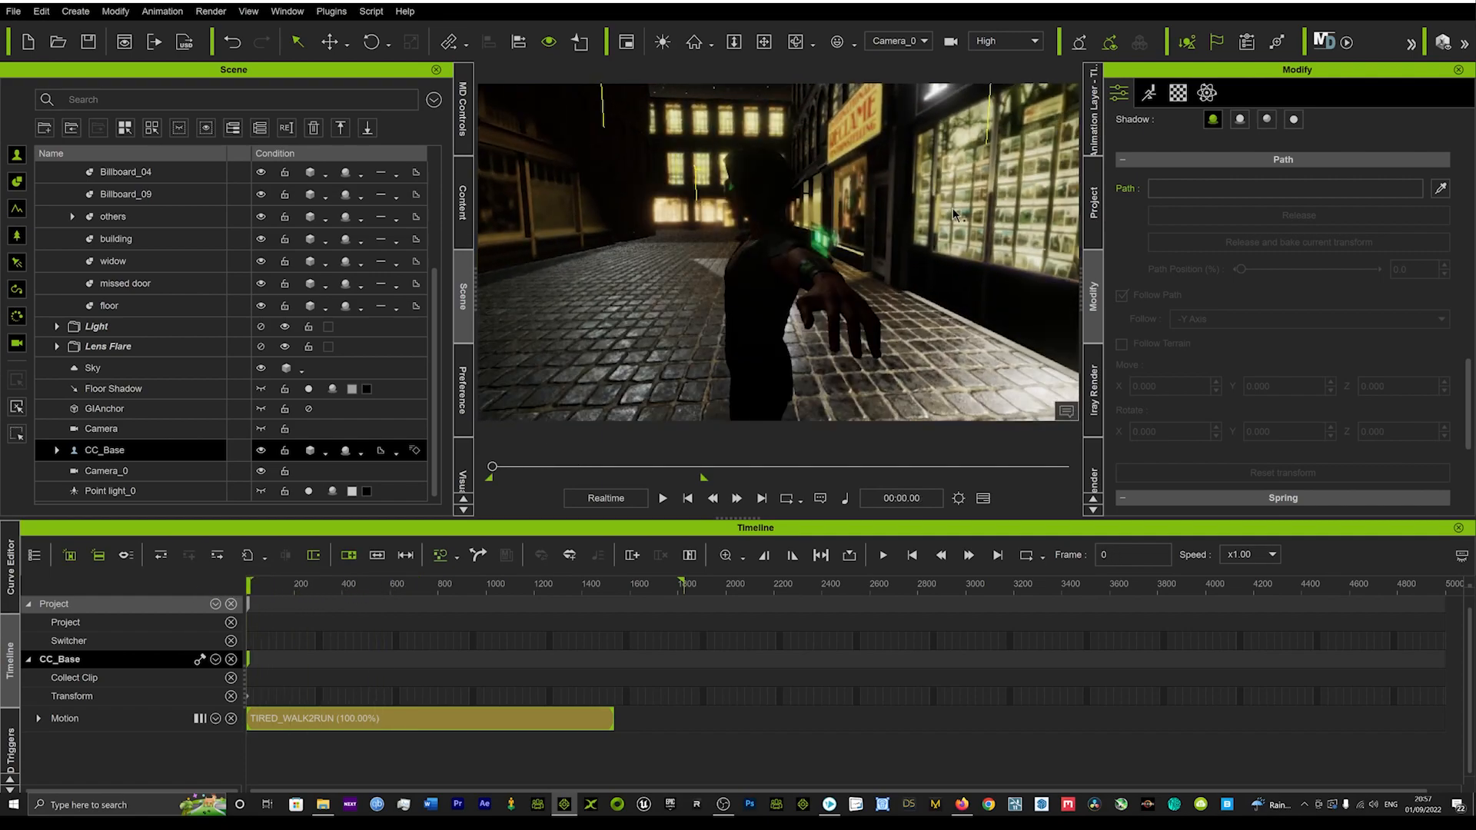
Advance the playhead to frame 3, select Camera_0 and remove its animation
key("Right")
key("Right")
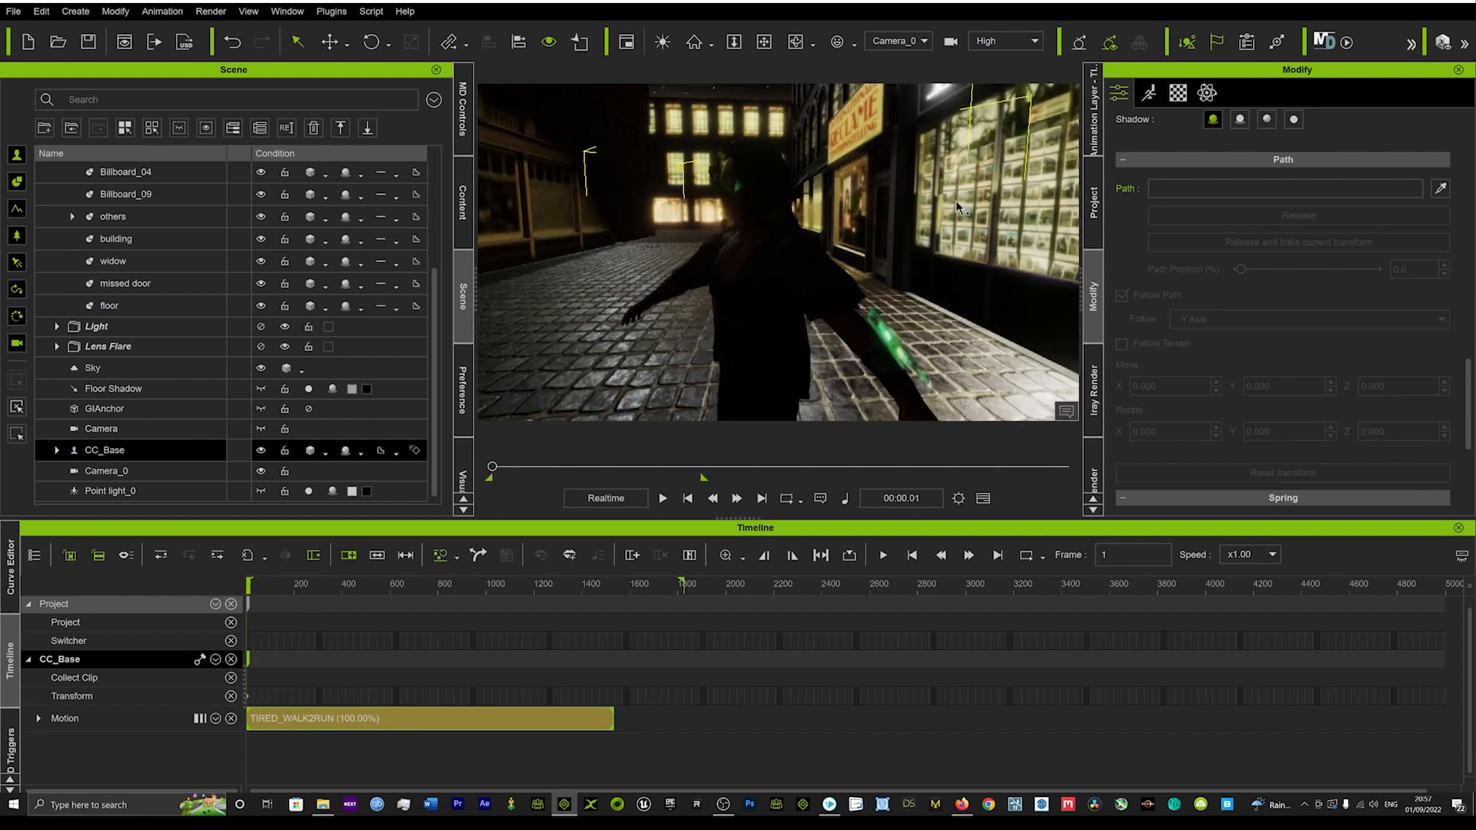
key("Right")
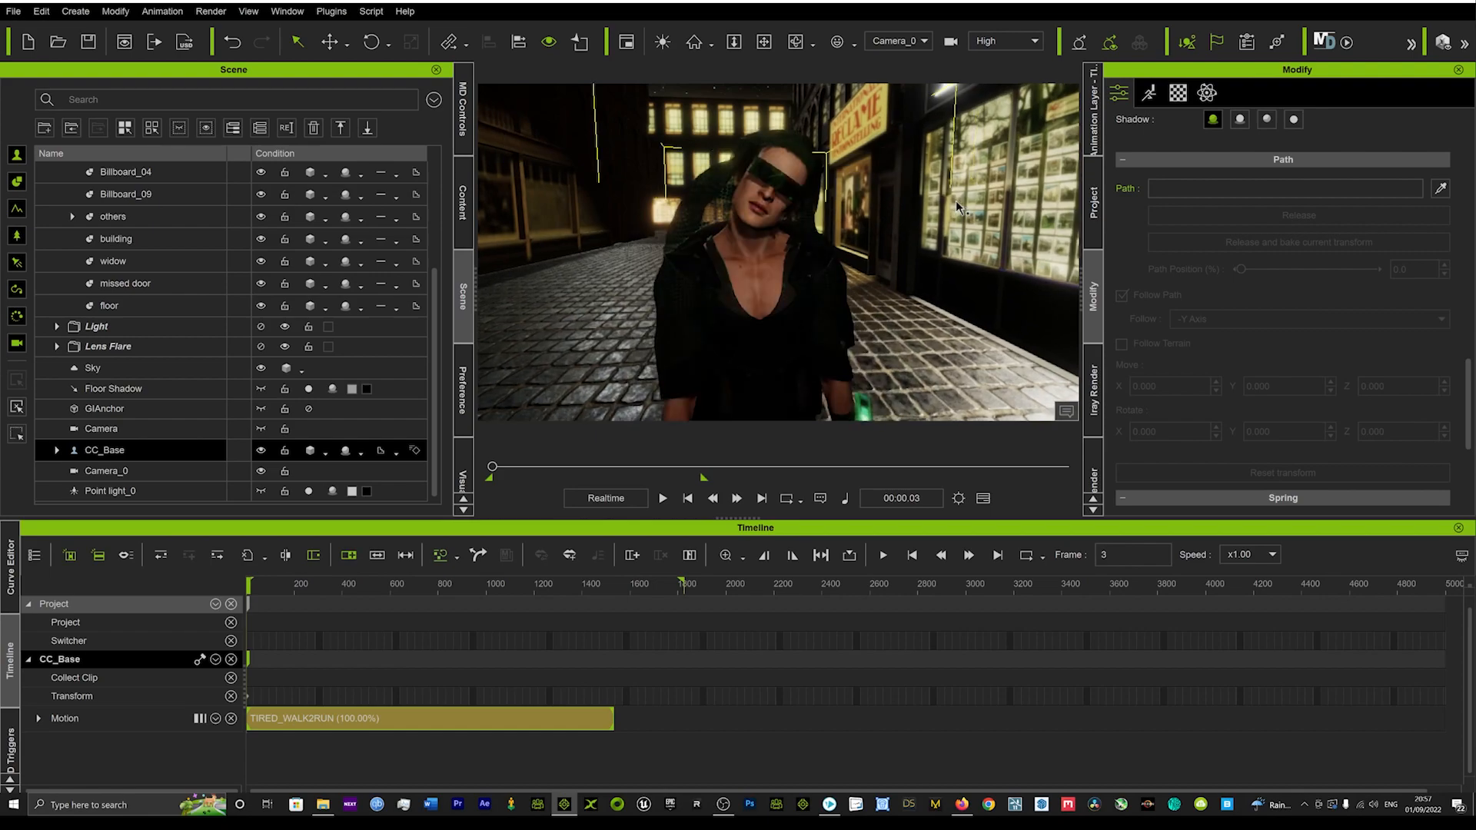
left_click(953, 42)
scroll(1191, 261, "down", 5)
scroll(1218, 304, "up", 6)
left_click(1252, 210)
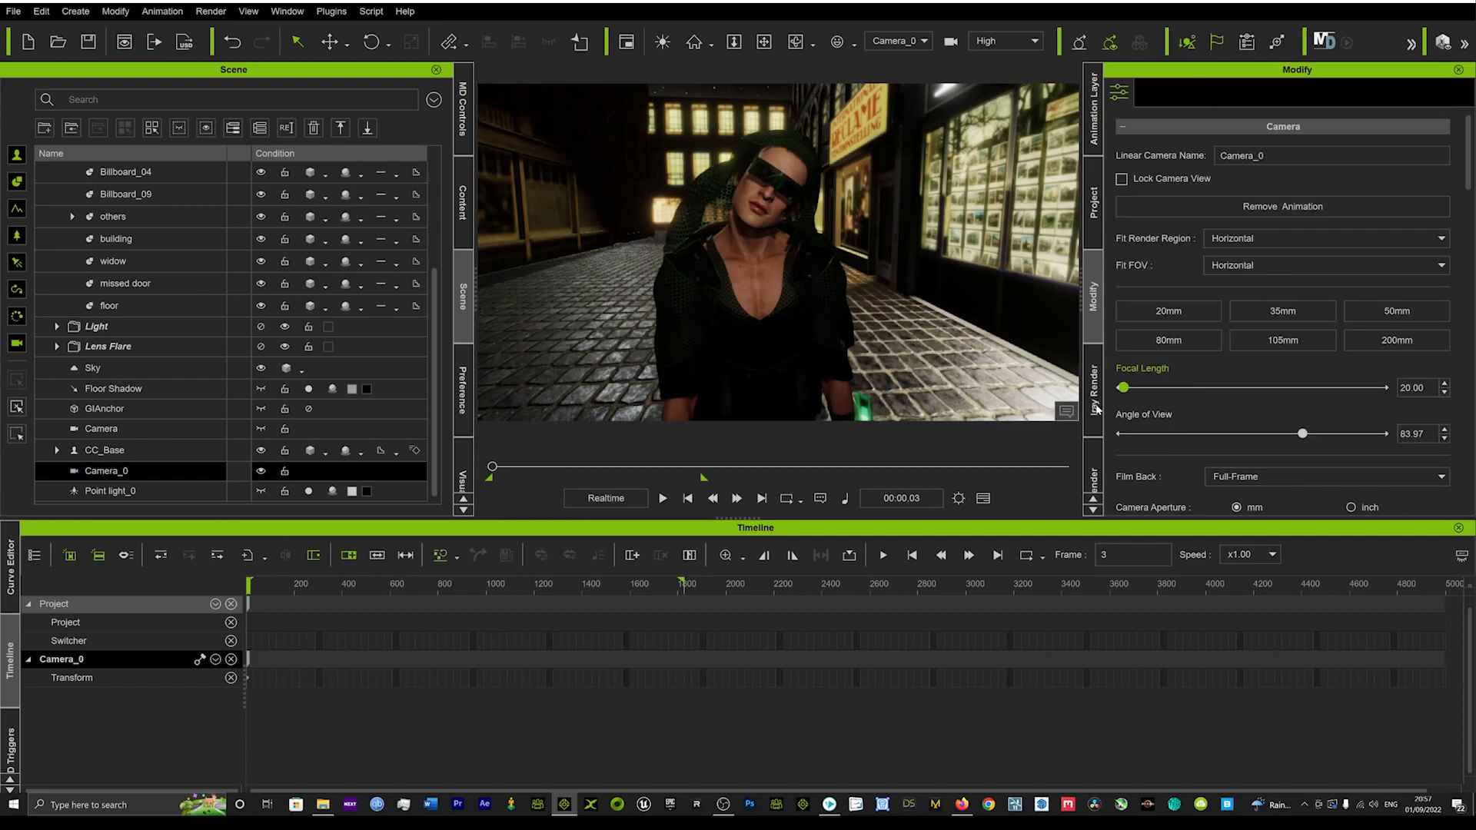
Open the Smooth Camera Follow plugin, choose Camera_0 as the controlled linear camera, and check which props it can follow
left_click(325, 12)
mouse_move(367, 128)
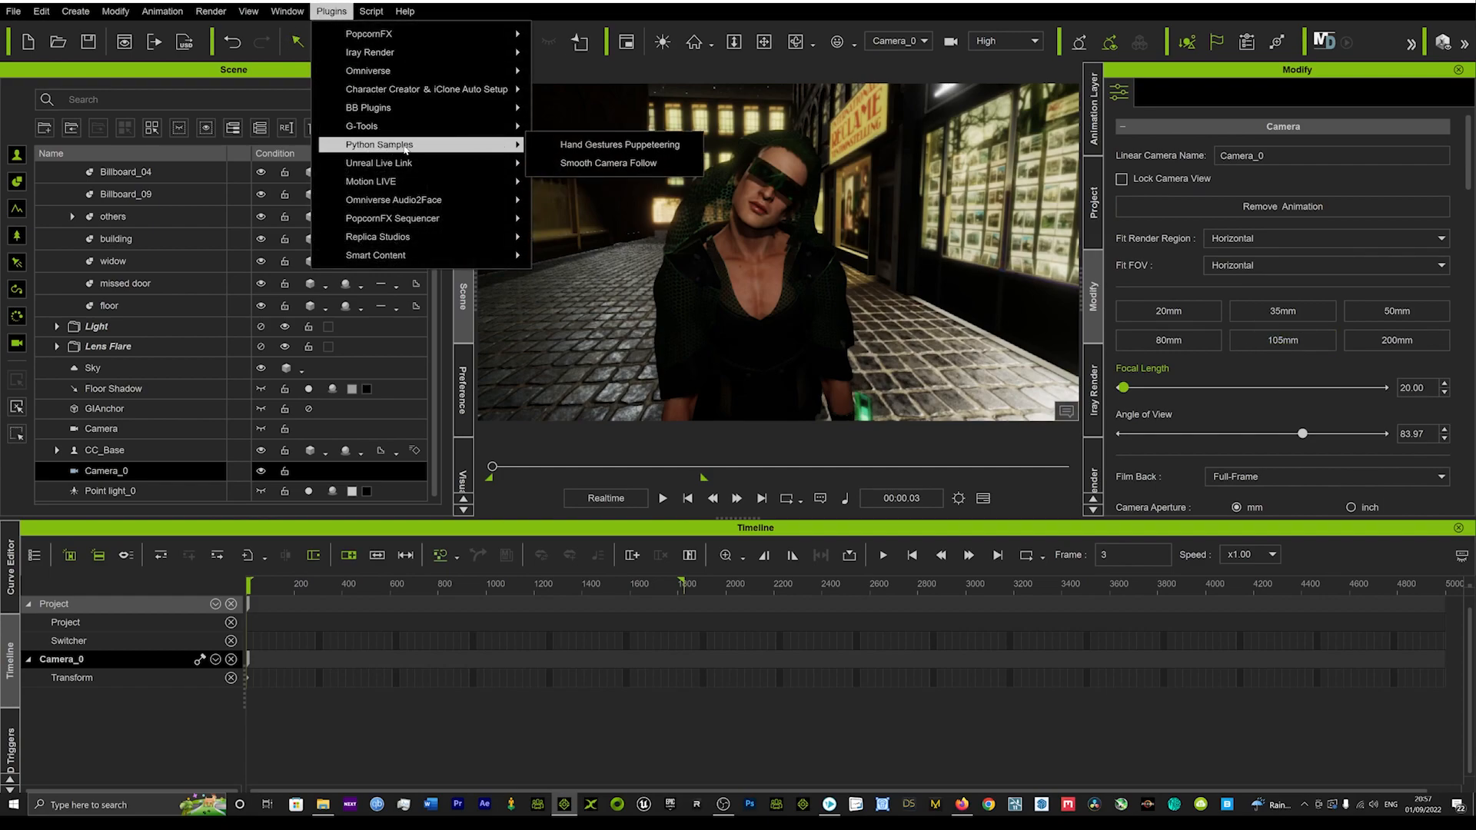
left_click(569, 163)
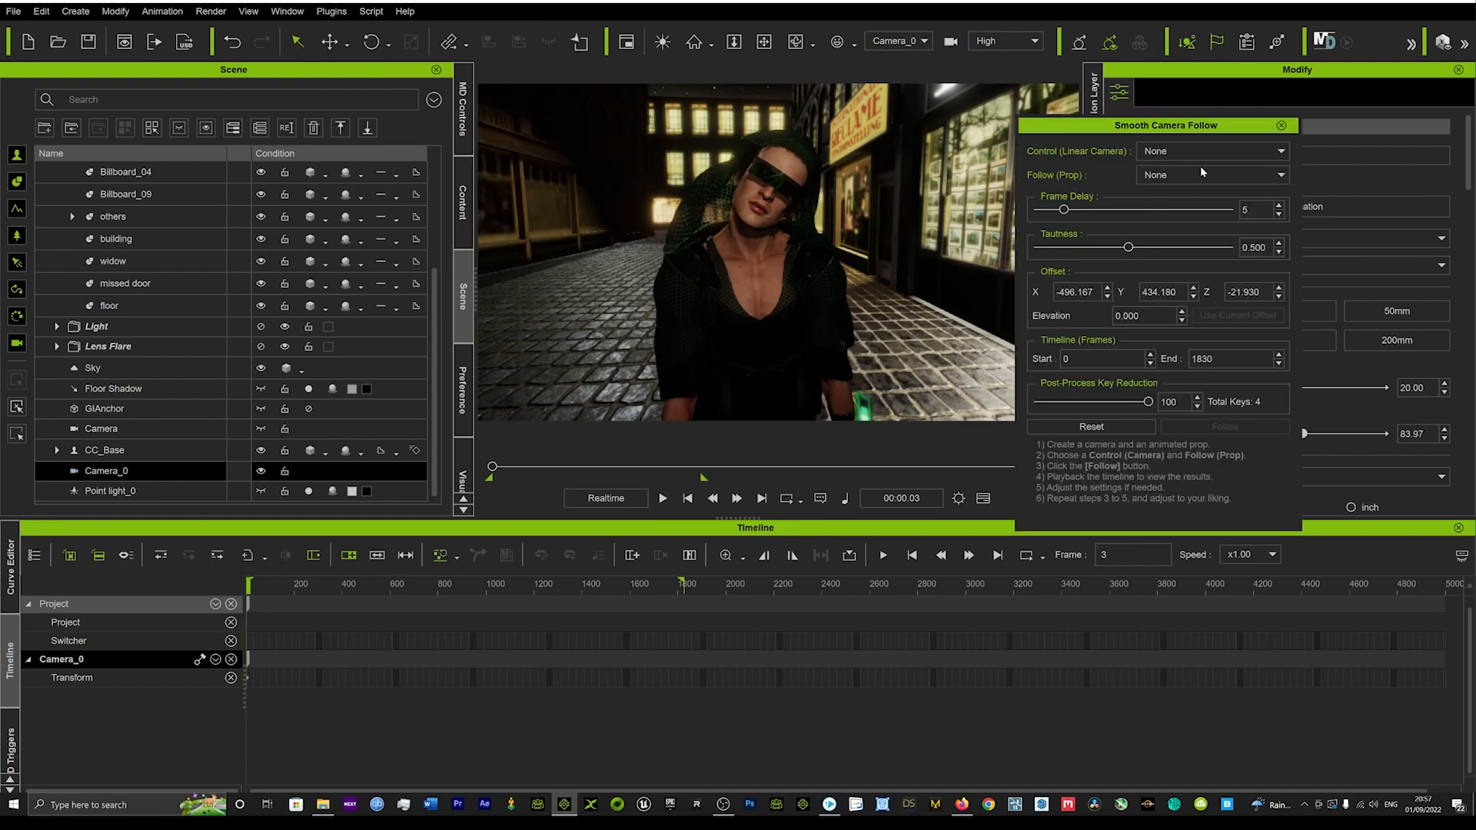
left_click(1170, 151)
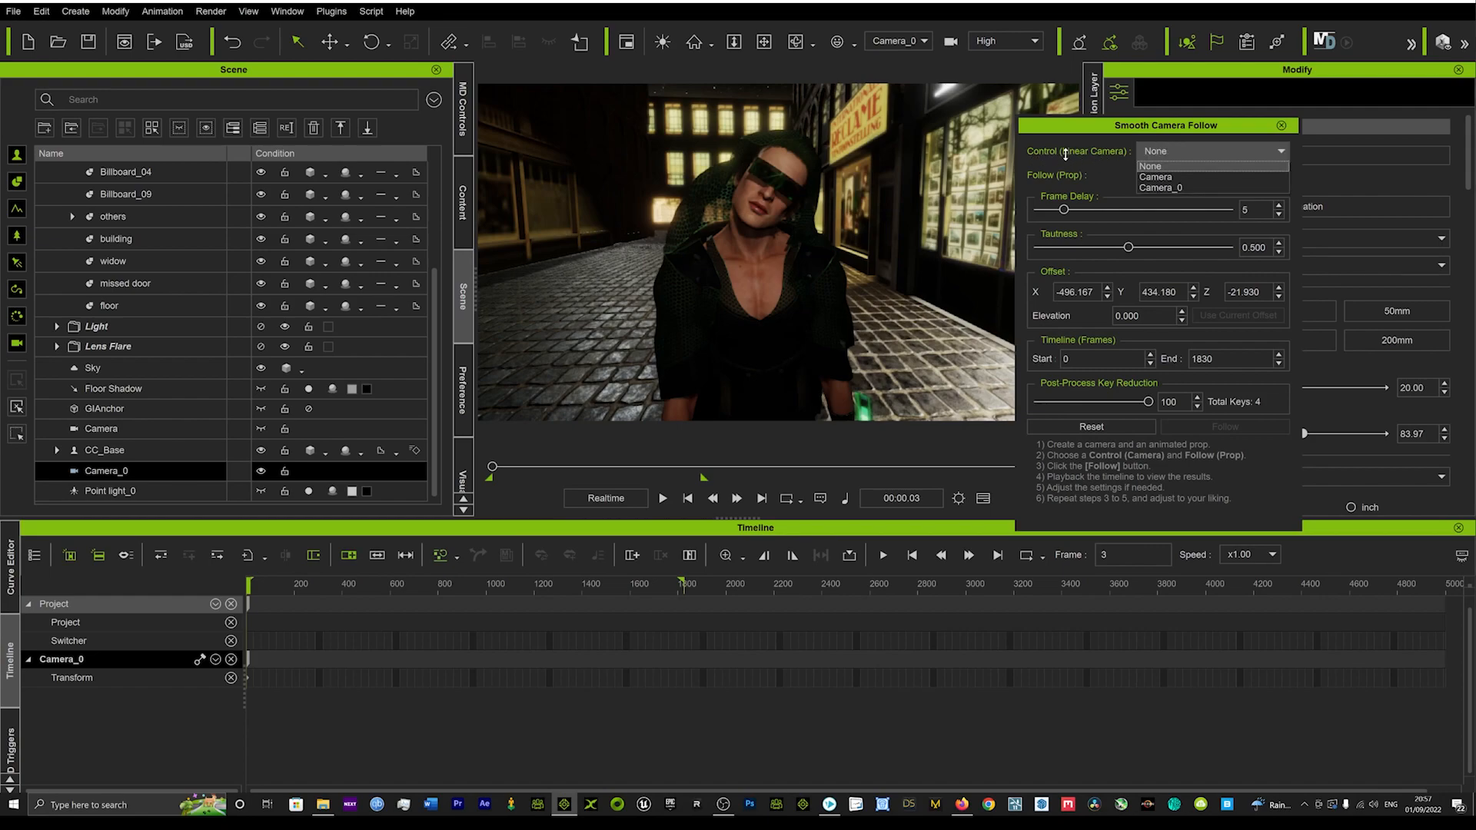
left_click(1165, 188)
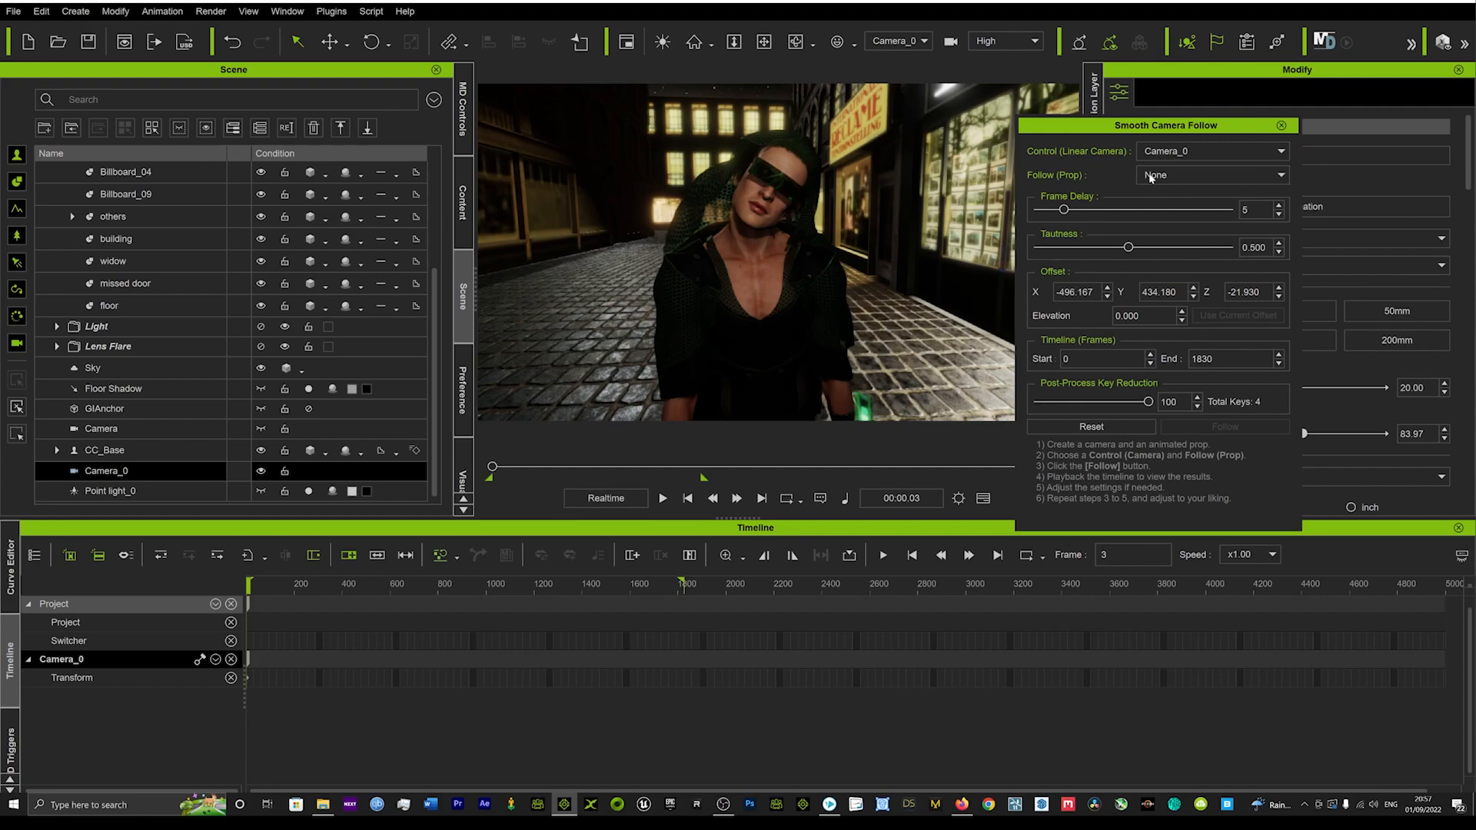
left_click(1159, 176)
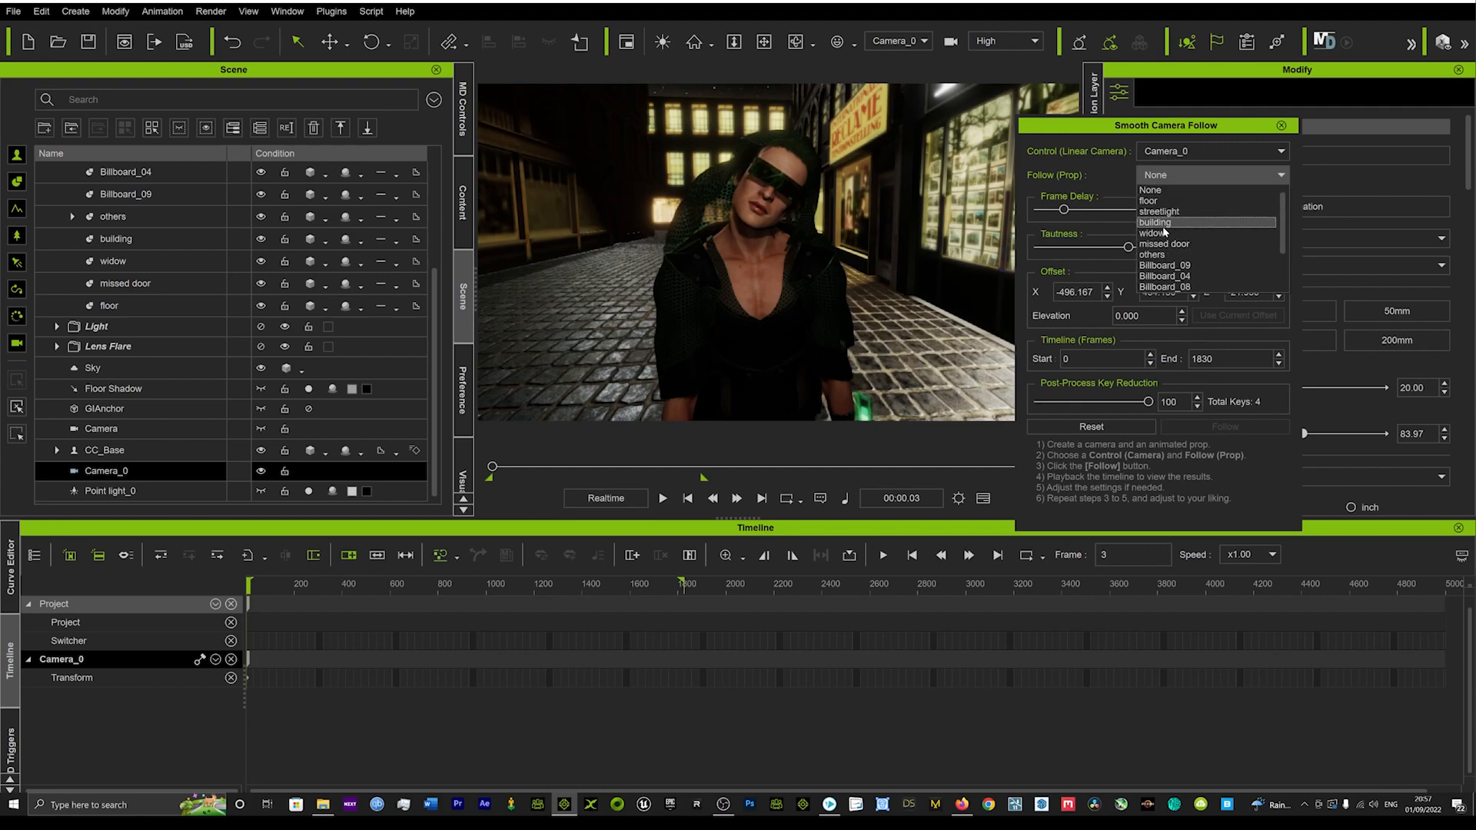
scroll(1163, 244, "down", 1)
scroll(1157, 230, "up", 1)
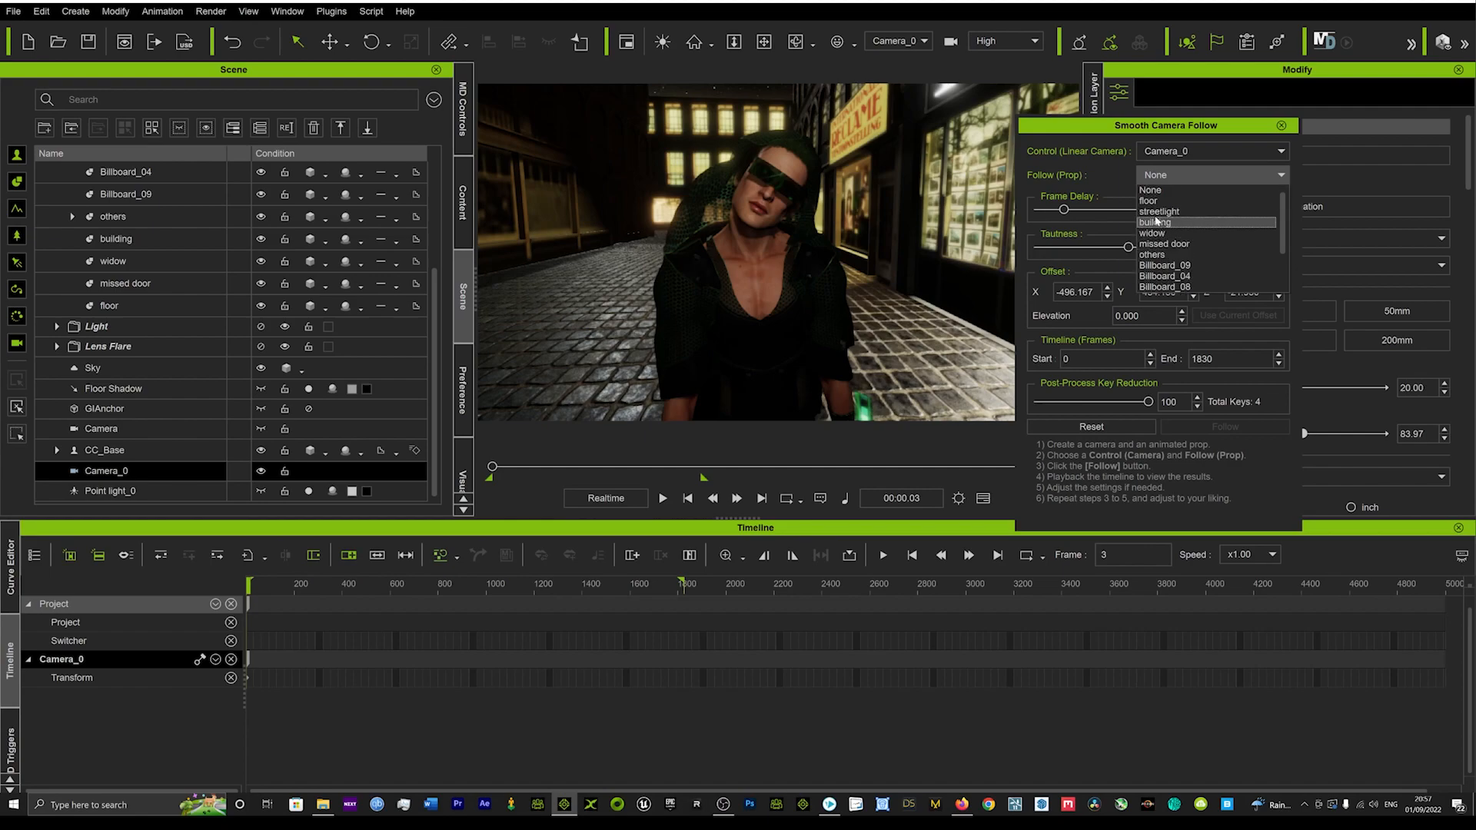
left_click(1115, 171)
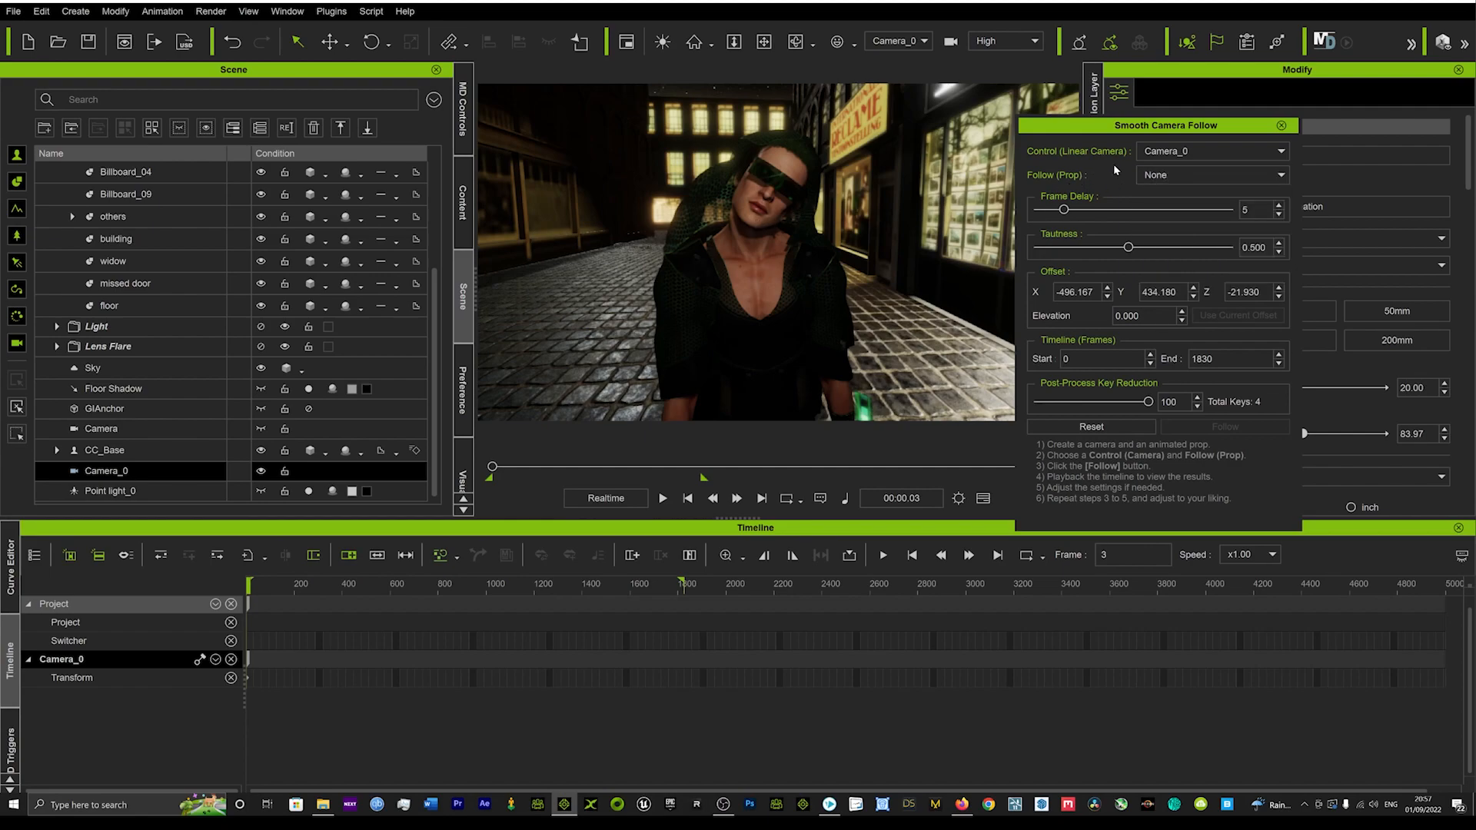
Create a primitive box prop in the scene
left_click(77, 11)
mouse_move(153, 35)
left_click(266, 46)
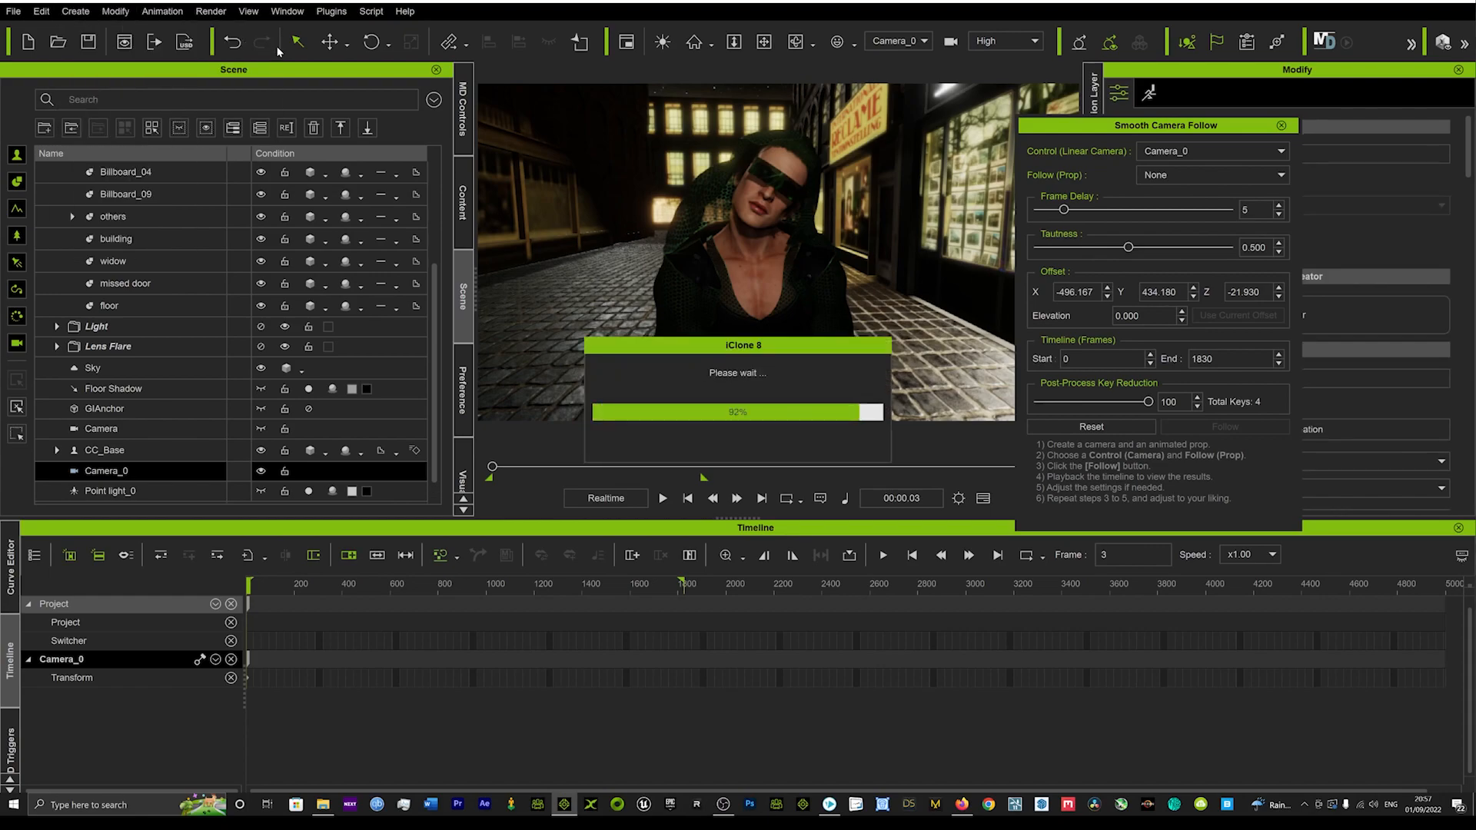
Align the box to the character's position on the X, Y and Z axes, using the pivot as reference point
right_click(605, 263)
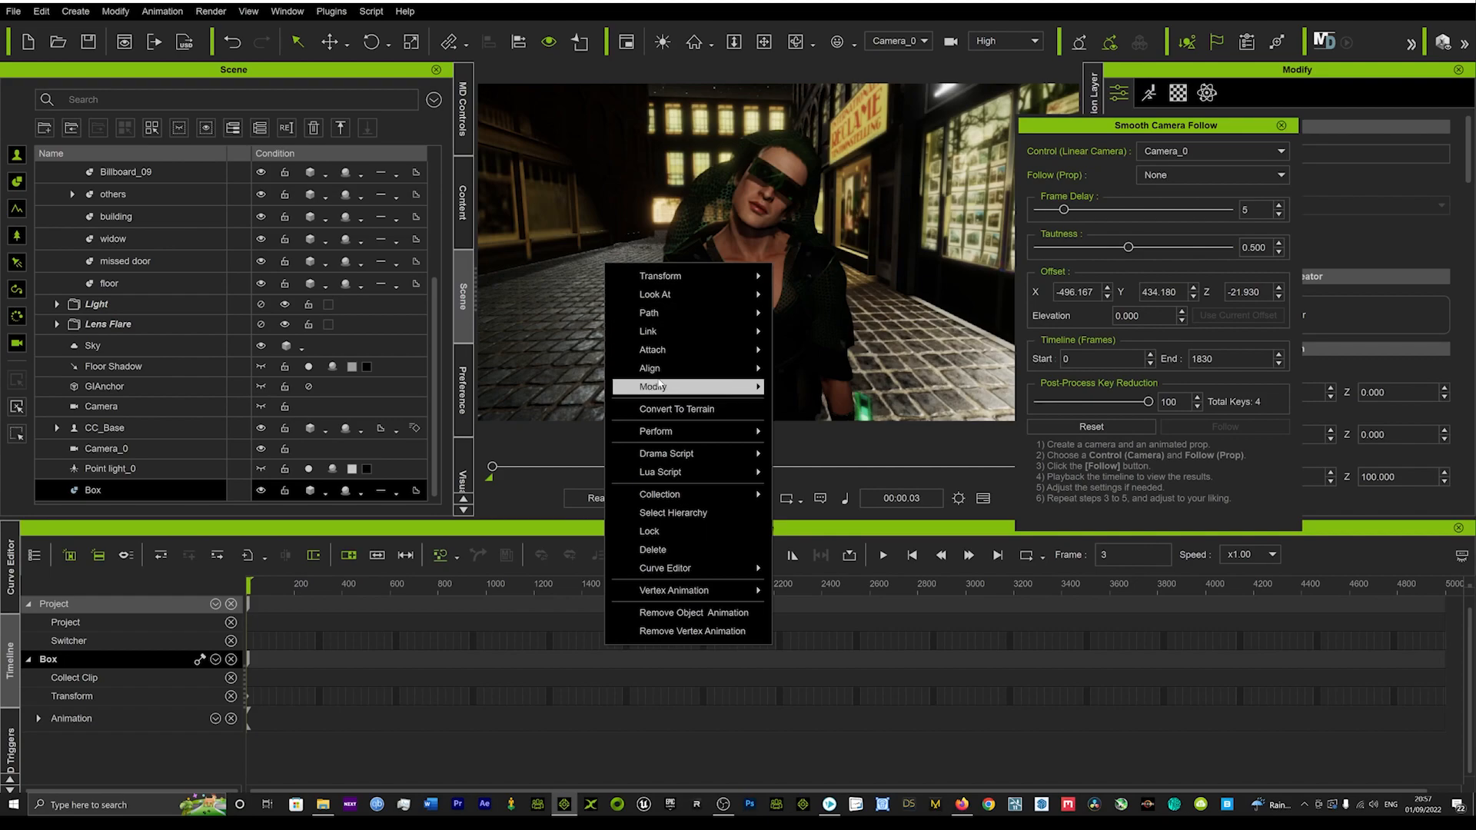
mouse_move(692, 387)
left_click(798, 370)
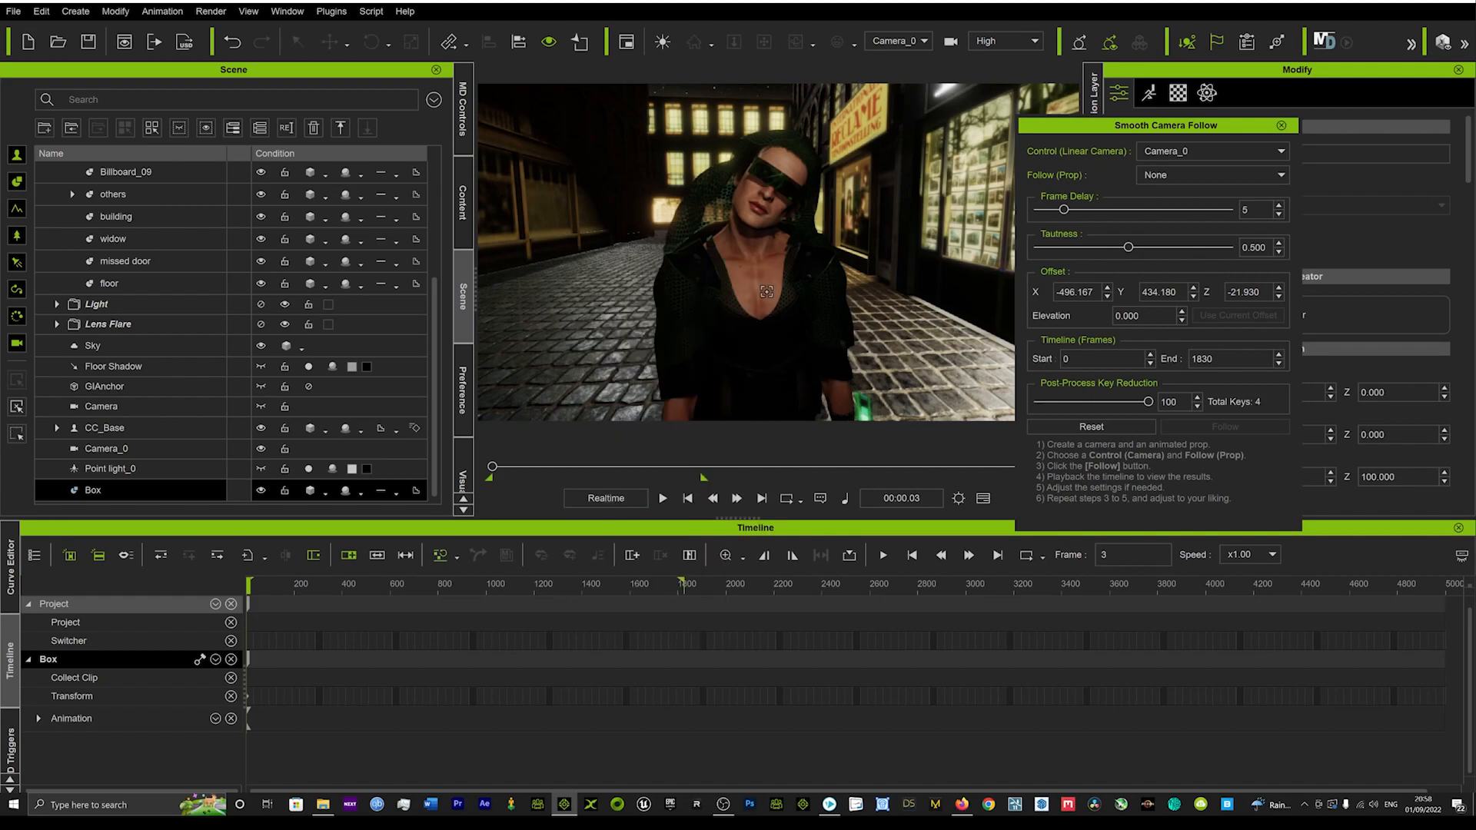
left_click(758, 204)
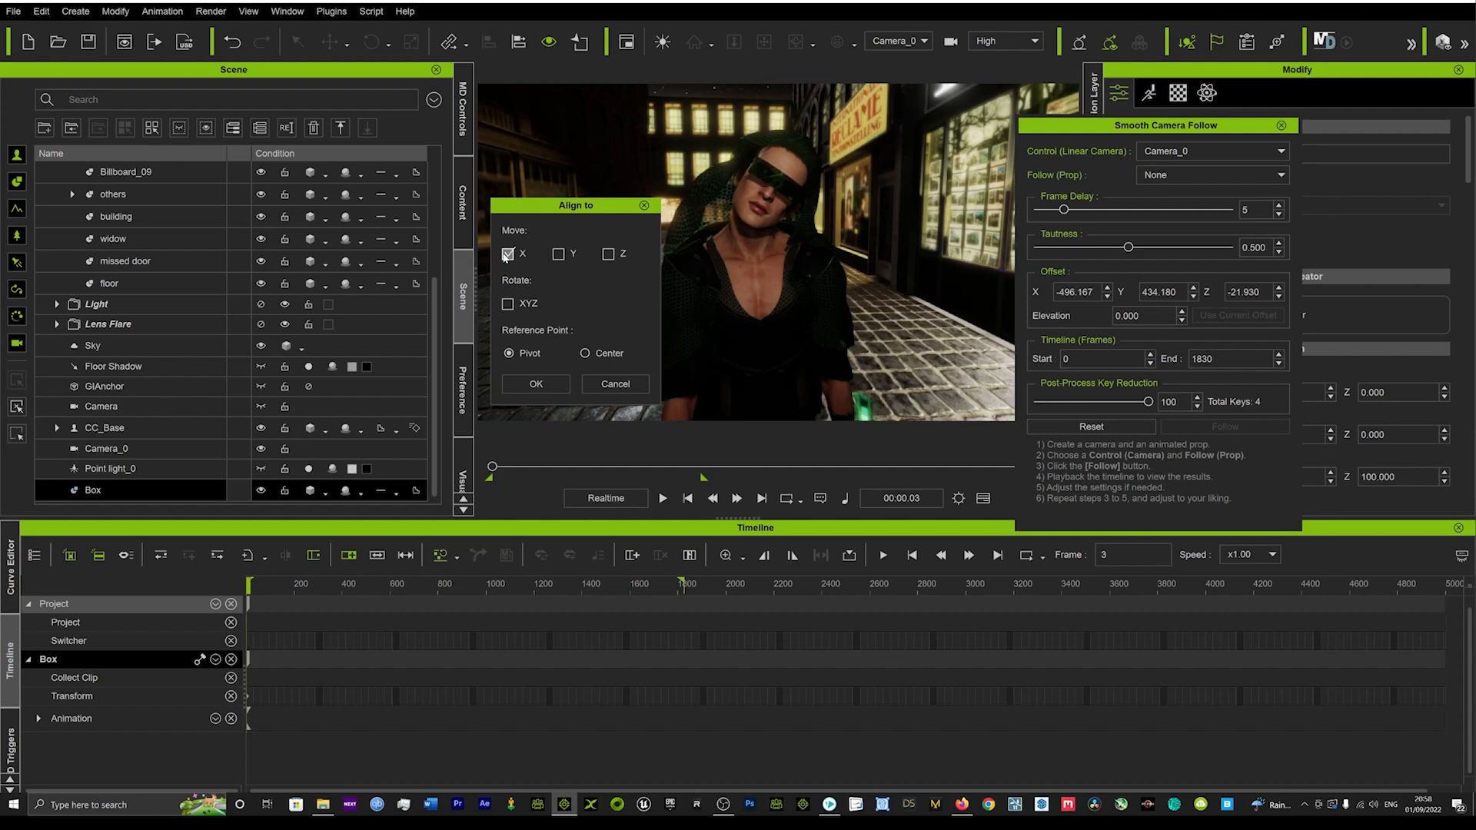
left_click(559, 253)
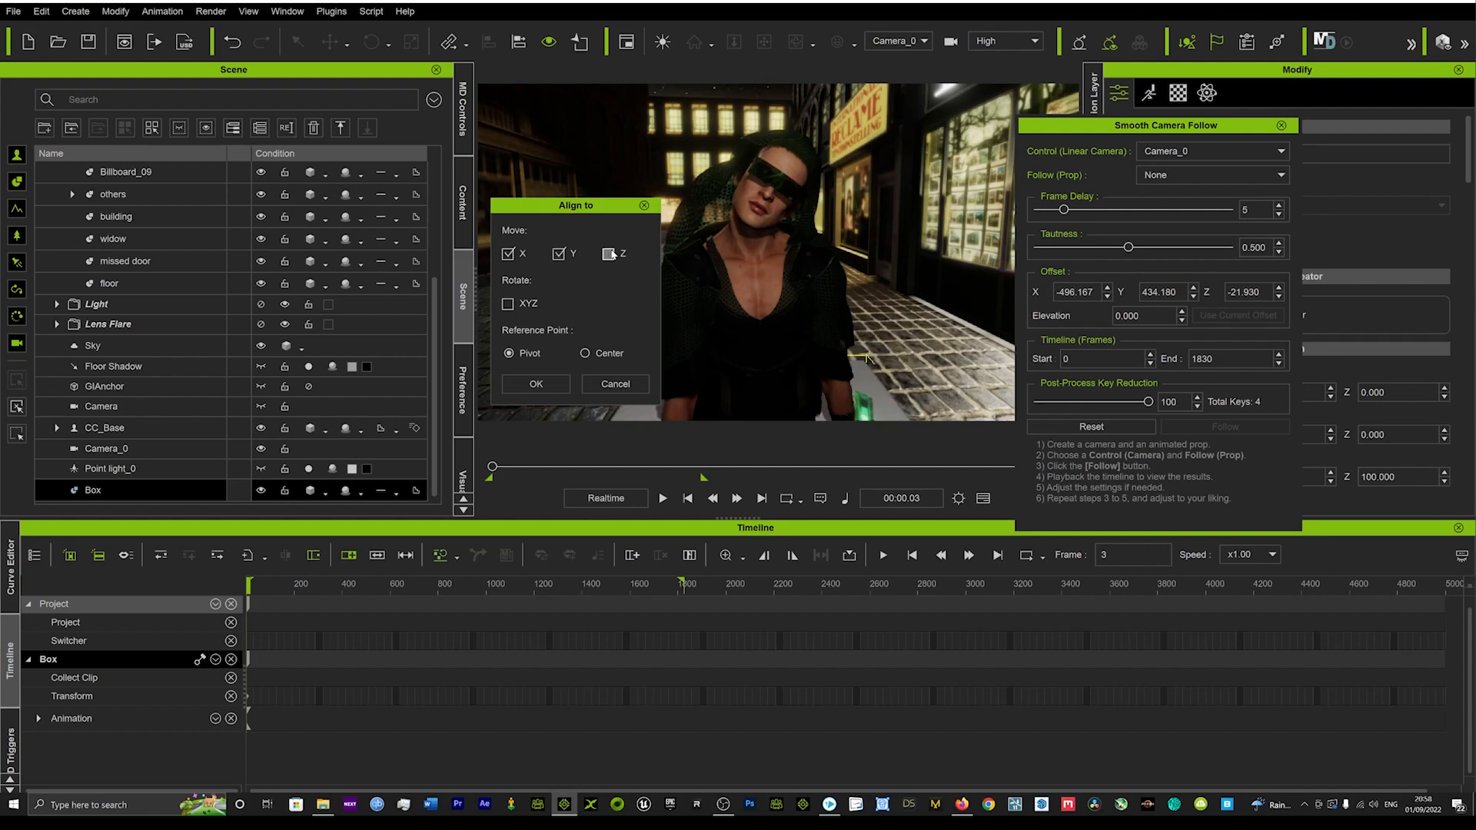
left_click(536, 384)
Shrink the box uniformly to a scale of about 13.1 and raise it to a Z position of about 122
middle_click_drag(759, 359, 758, 287)
scroll(758, 287, "down", 2)
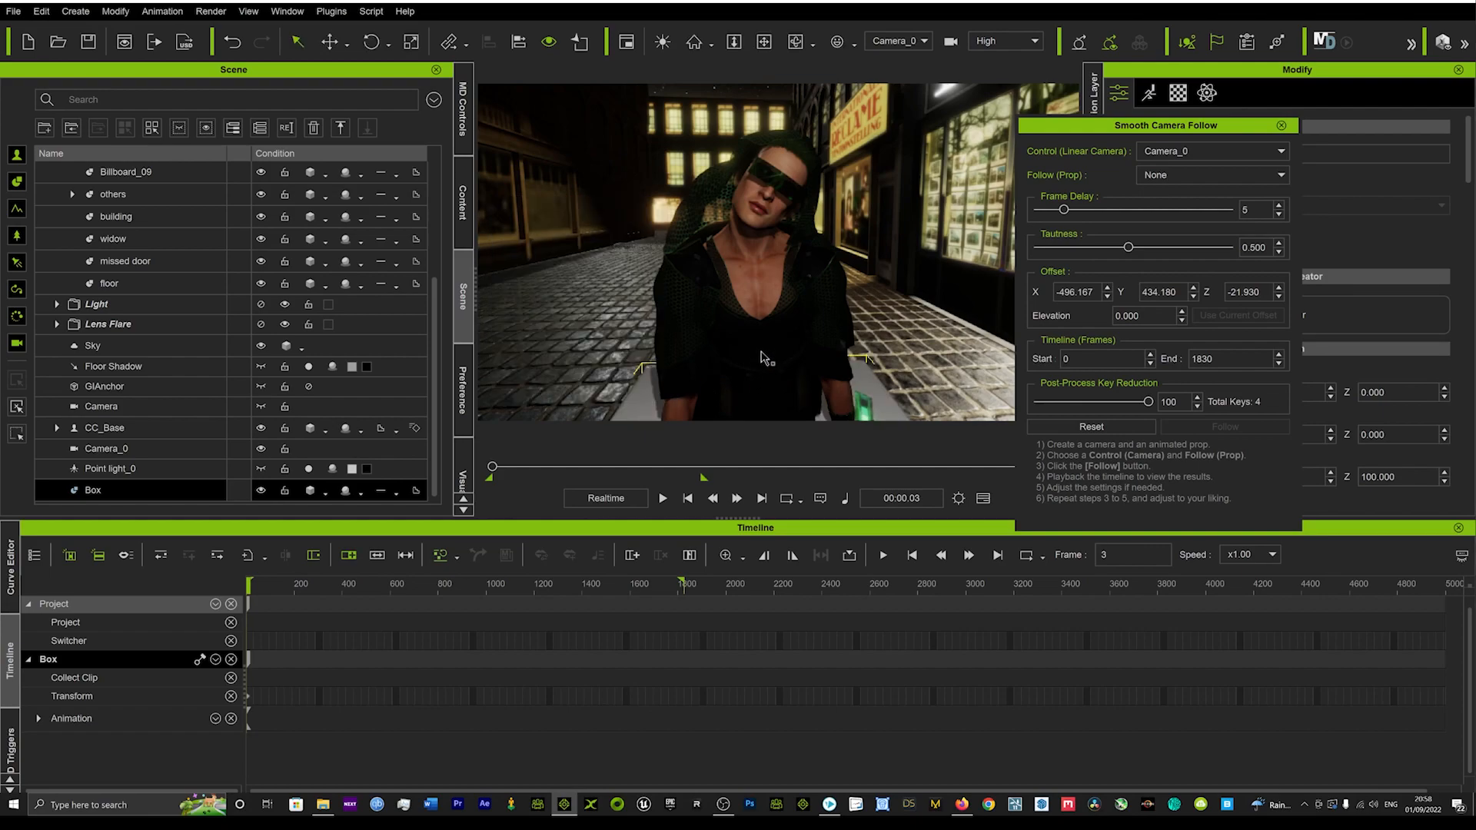
scroll(763, 294, "down", 4)
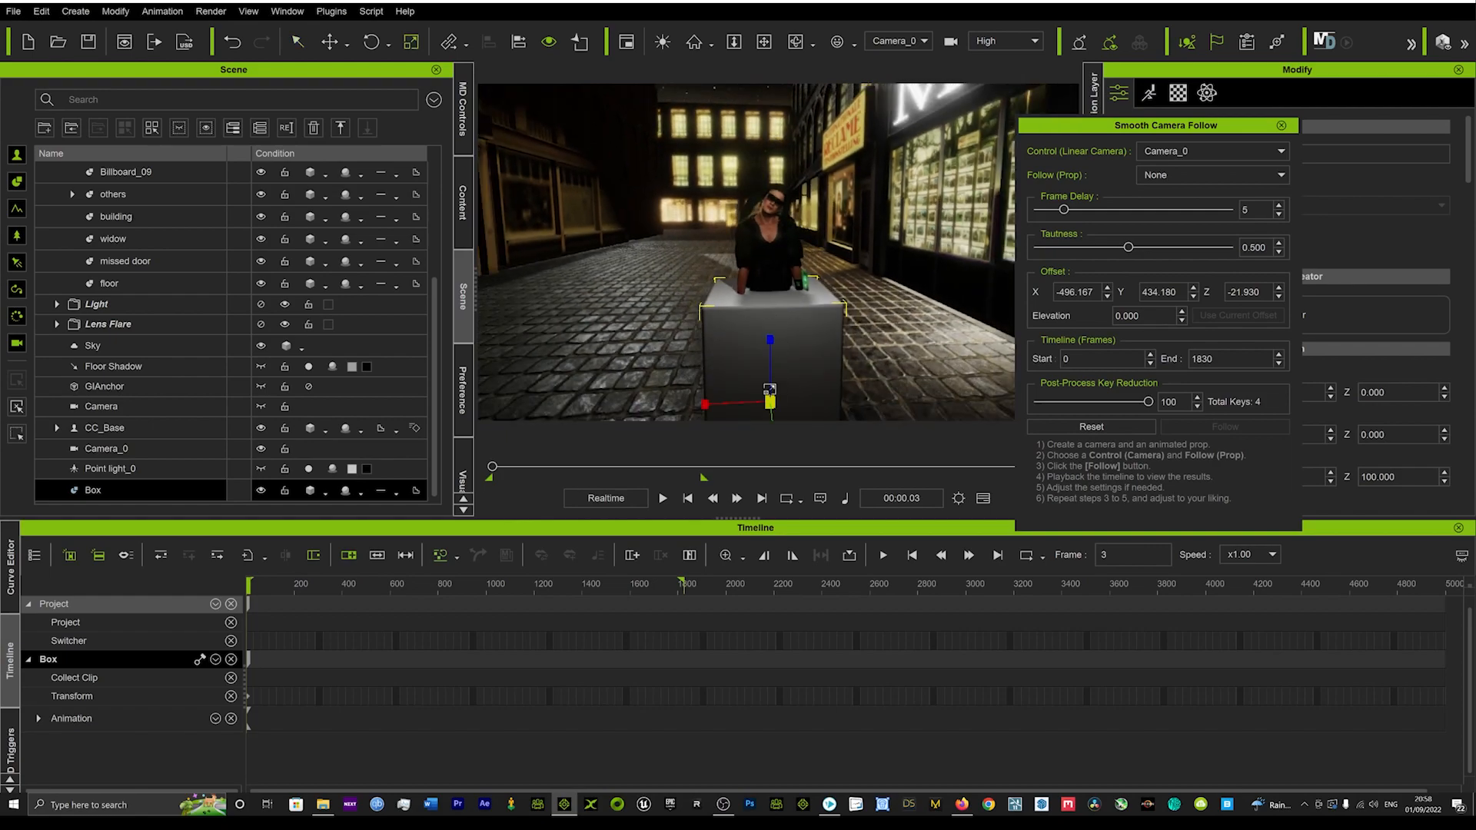
left_click_drag(770, 402, 532, 601)
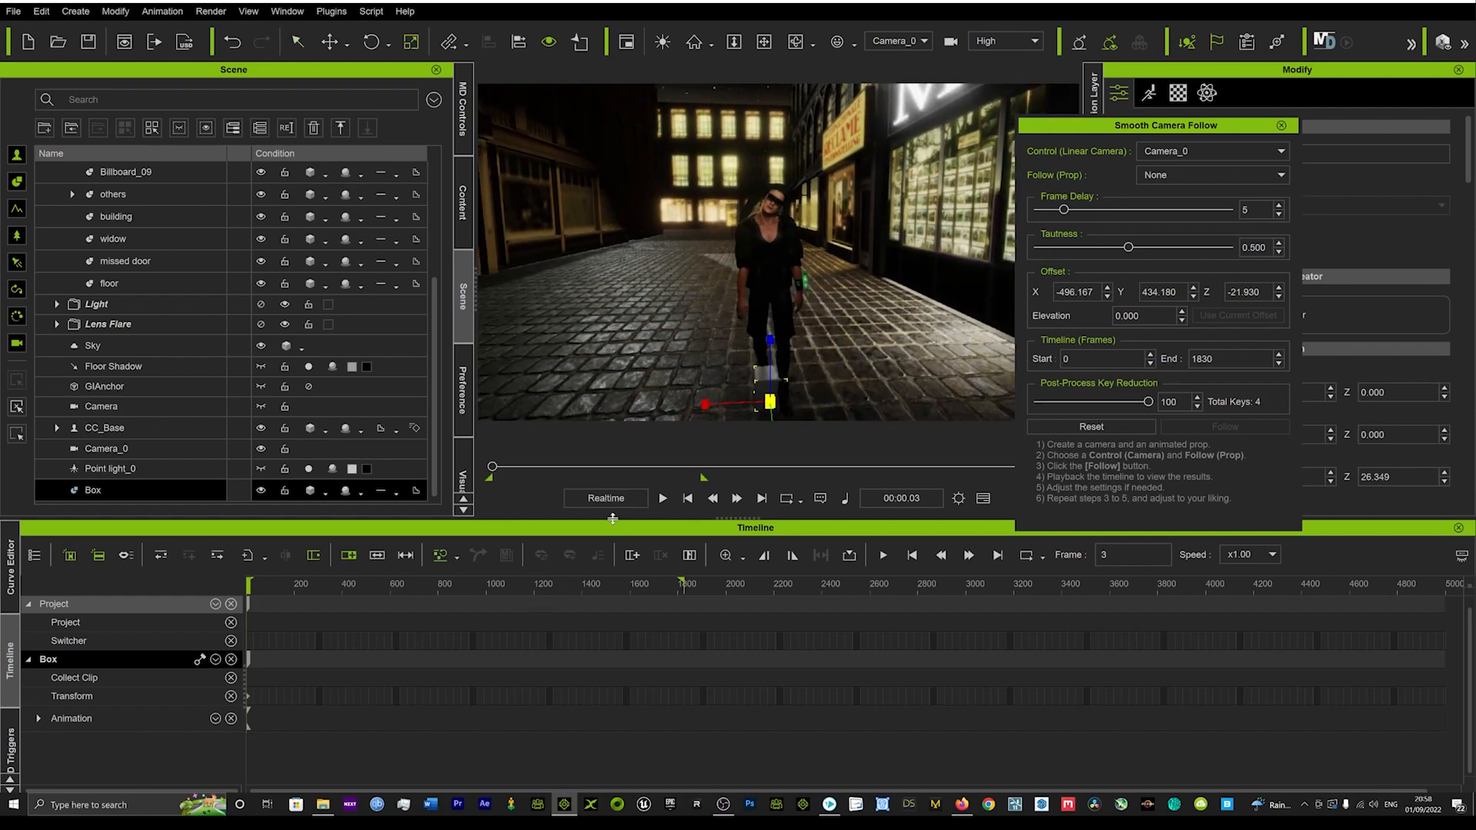
key("w")
left_click_drag(773, 343, 772, 201)
key("e")
key("r")
left_click_drag(770, 264, 701, 363)
Raise the box to the character's head height, at a Z position of about 166.5
key("w")
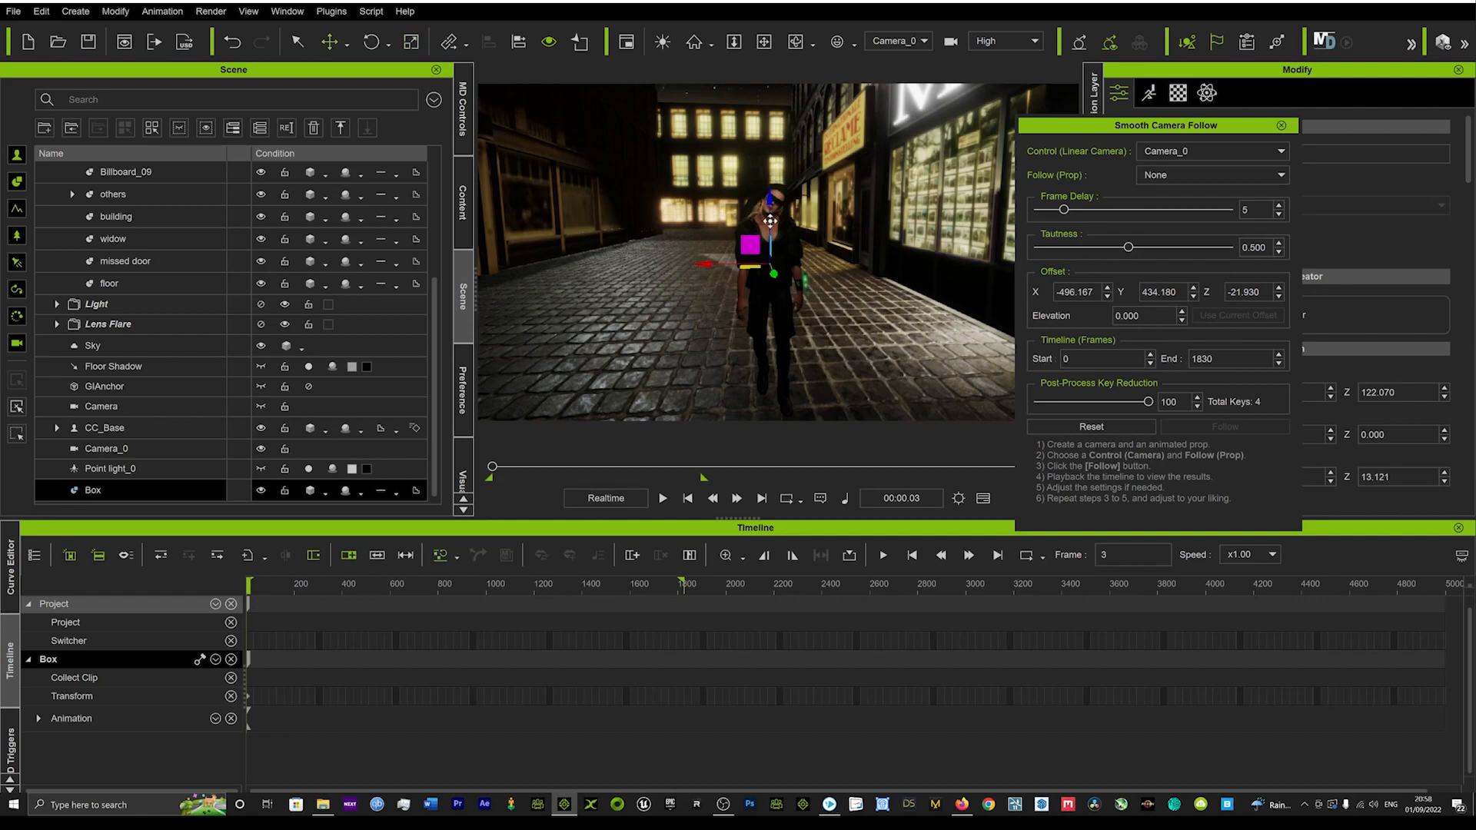
left_click_drag(764, 197, 763, 145)
left_click_drag(772, 209, 780, 215)
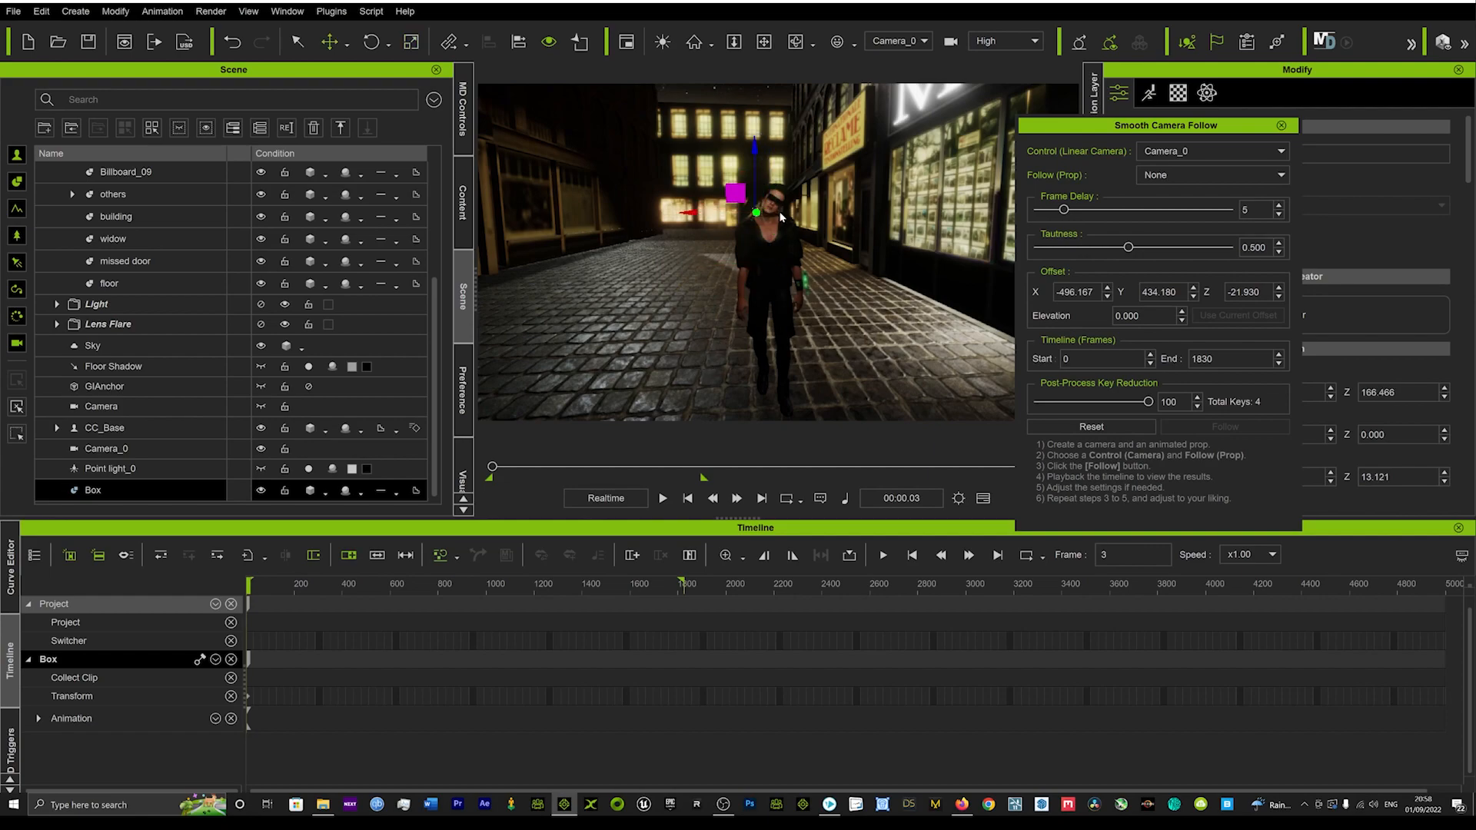
right_click_drag(724, 222, 775, 232, "alt")
key("ctrl+z")
key("ctrl+z")
left_click_drag(775, 208, 778, 206)
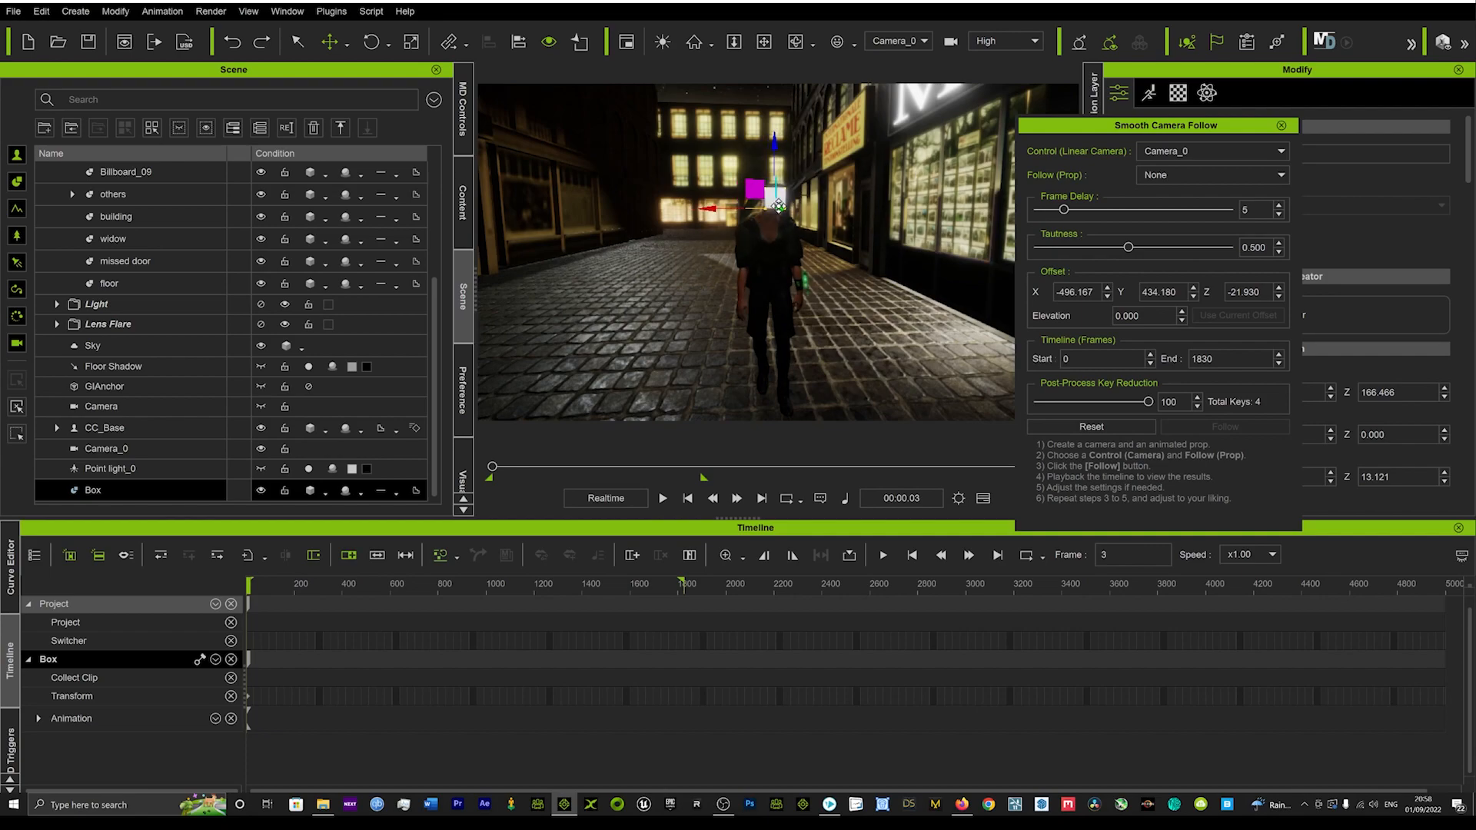
Shift the box sideways along X so it sits just beside the character's head, clear of the face
scroll(782, 204, "up", 4)
scroll(784, 203, "up", 4)
right_click_drag(785, 203, 746, 296, "alt")
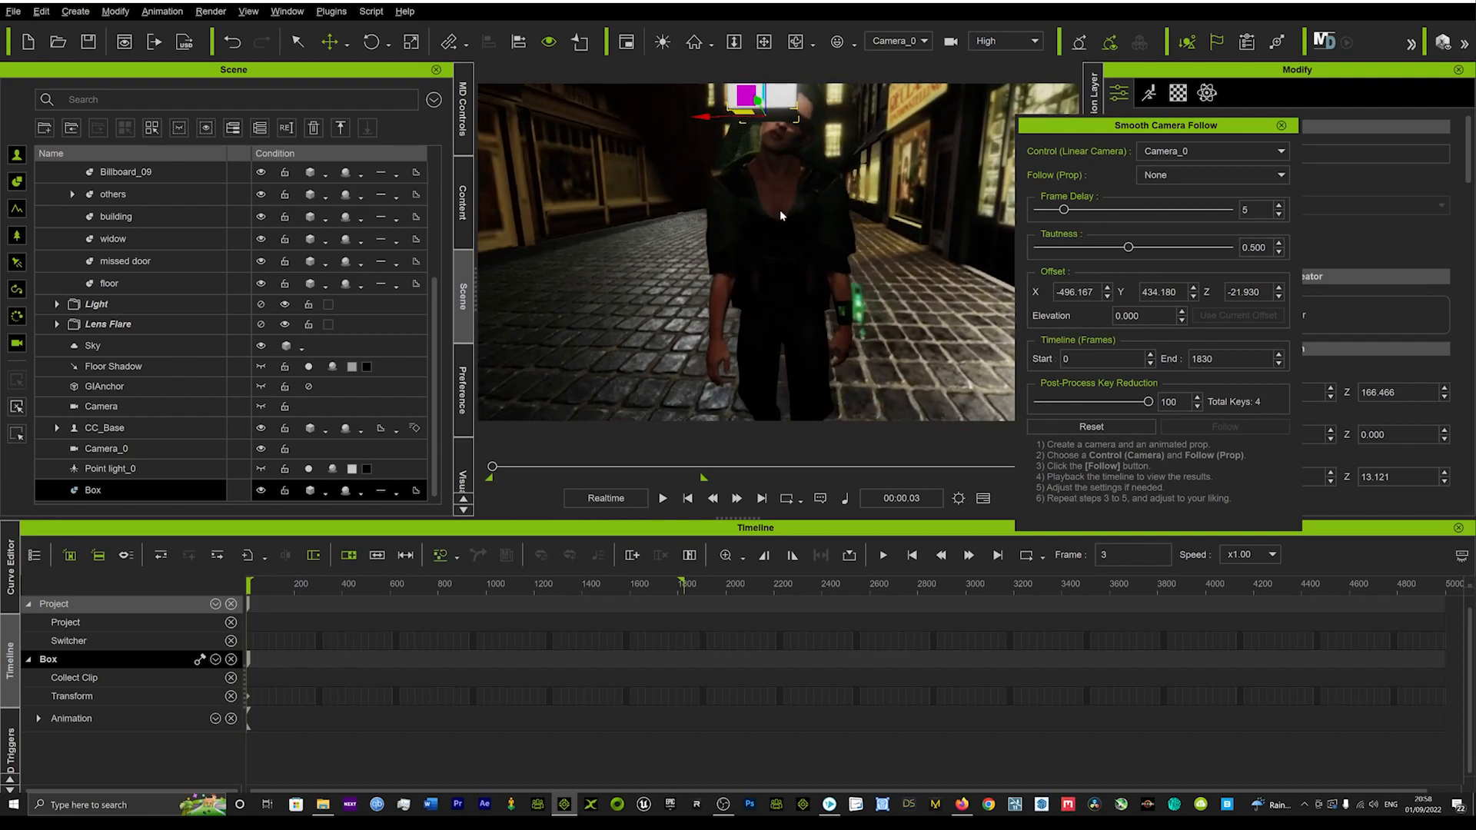
right_click_drag(852, 231, 480, 329, "alt")
left_click_drag(717, 250, 791, 206, "alt")
left_click_drag(571, 265, 715, 223)
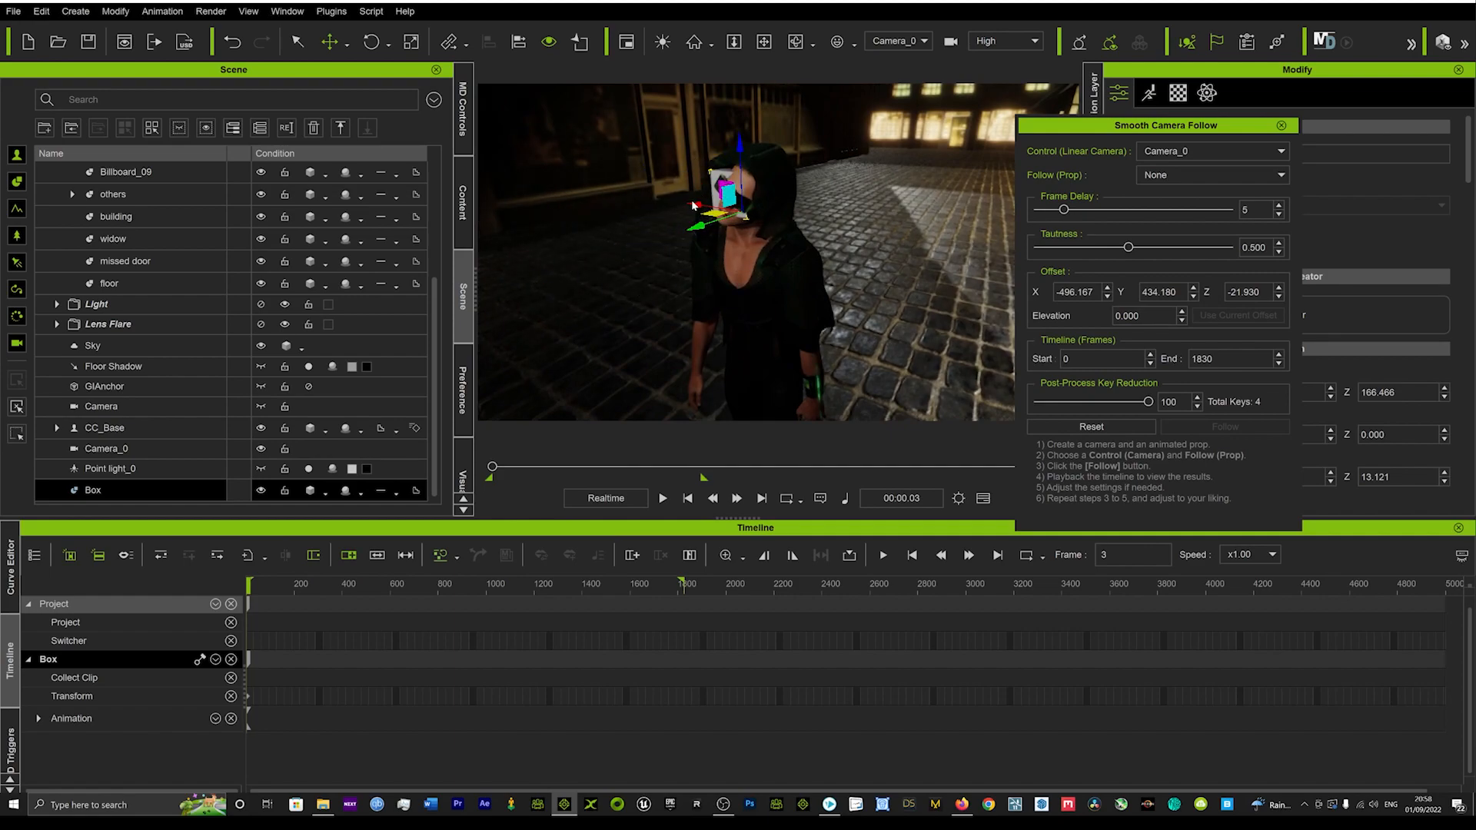
left_click_drag(695, 204, 677, 200)
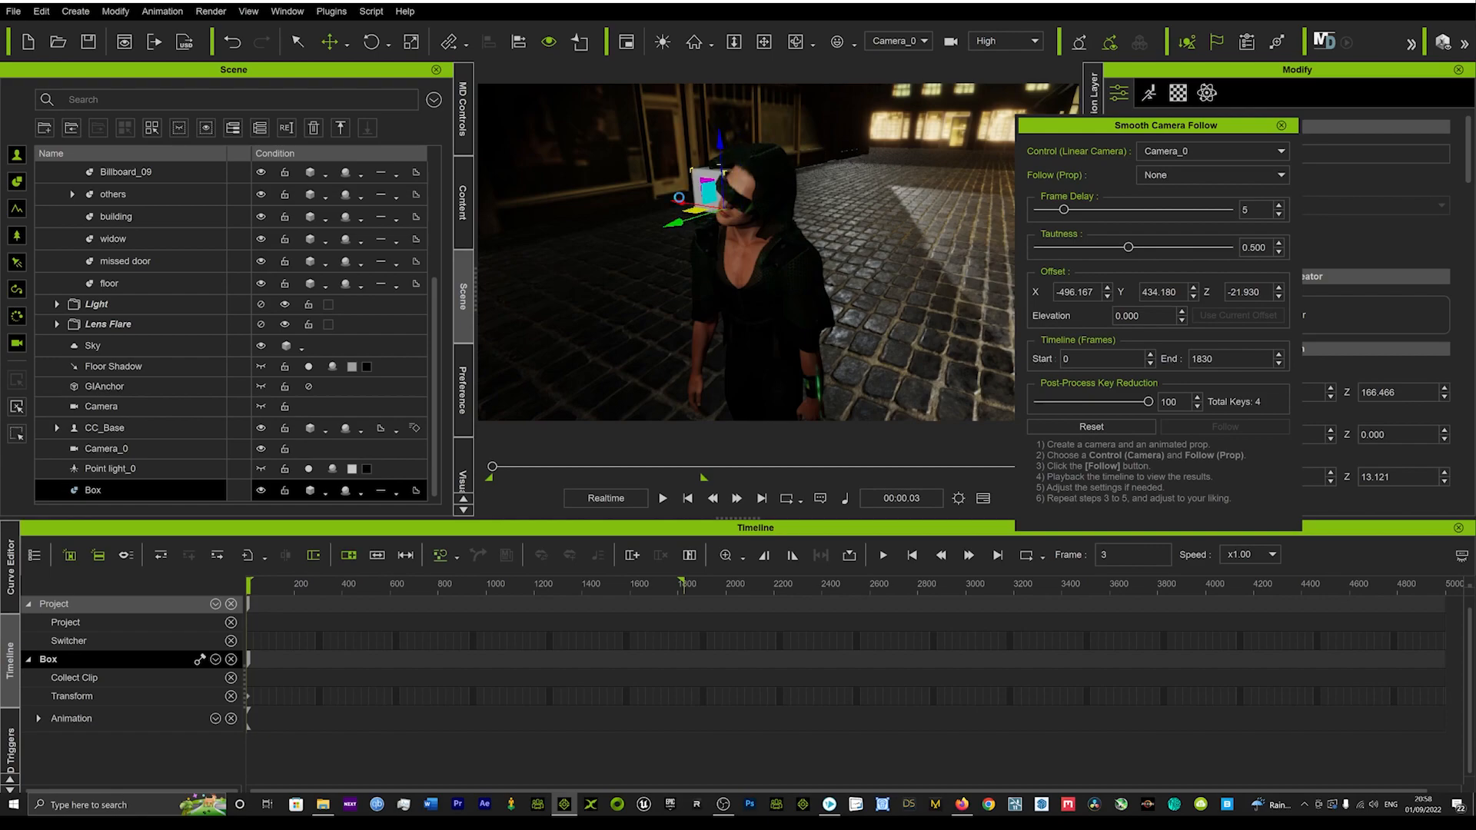
left_click_drag(725, 250, 953, 252, "alt")
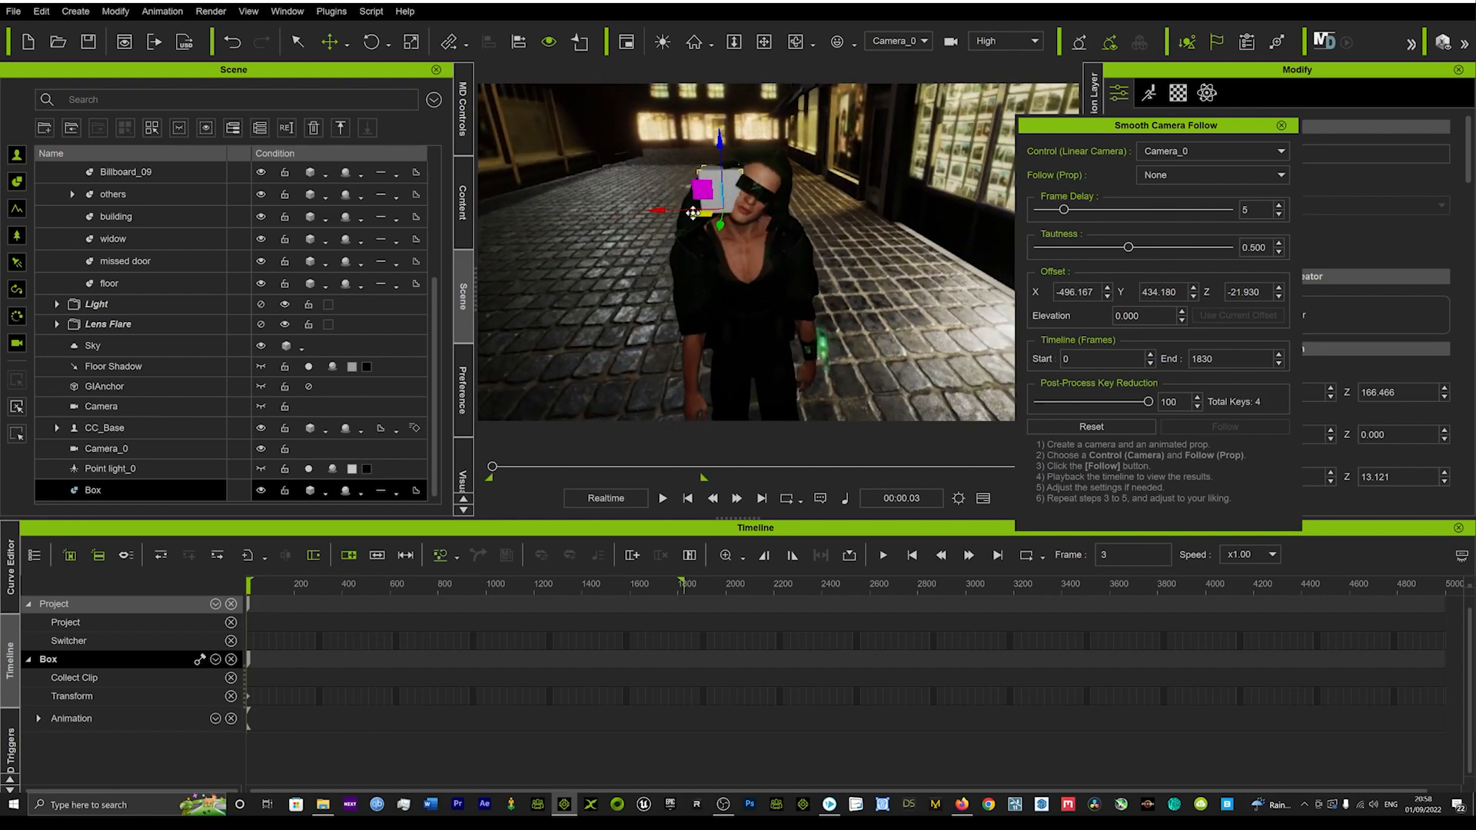
left_click_drag(661, 207, 653, 208)
Link the box prop to the character at the head
right_click(729, 186)
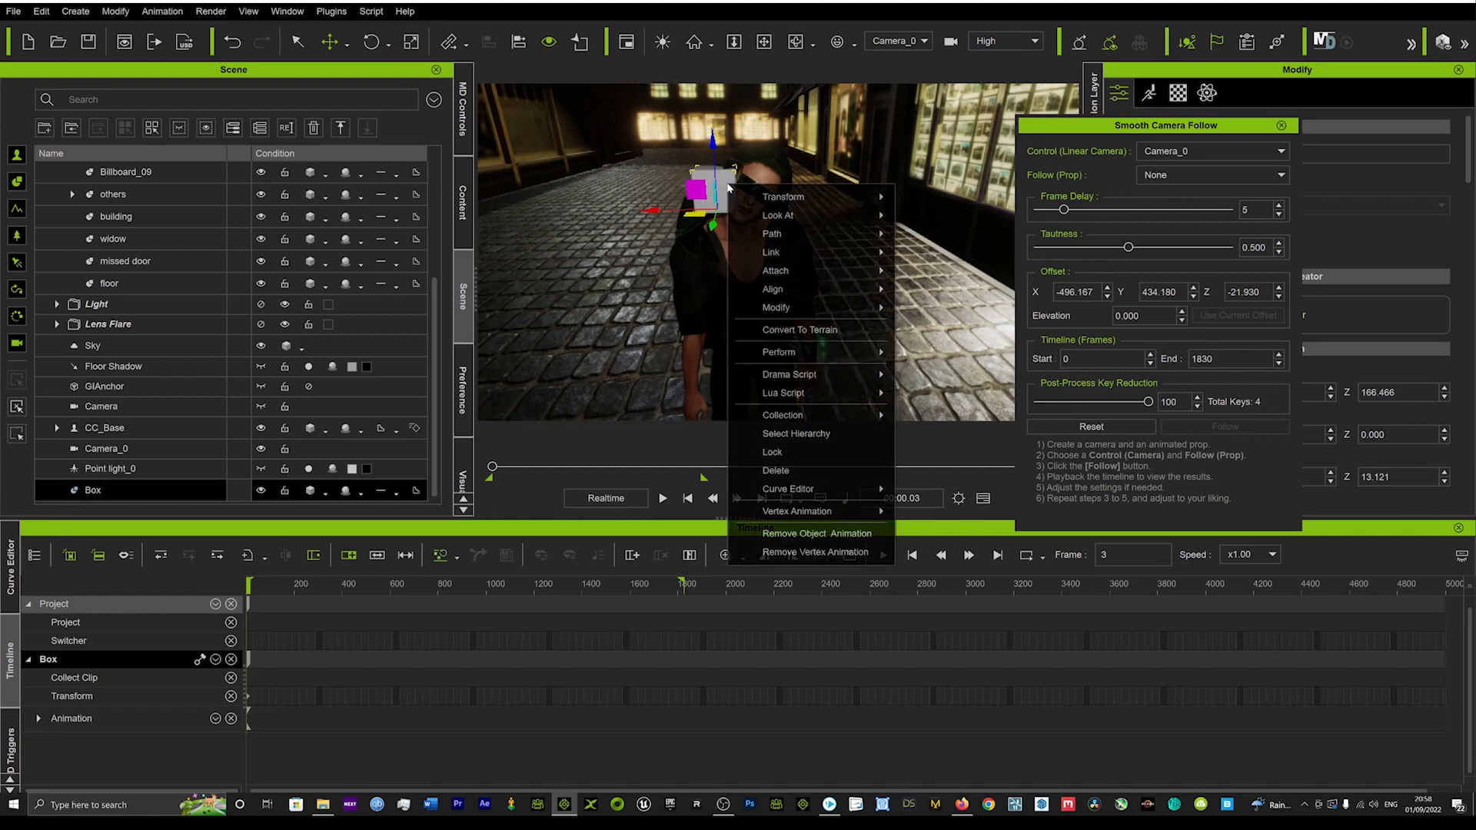
mouse_move(797, 261)
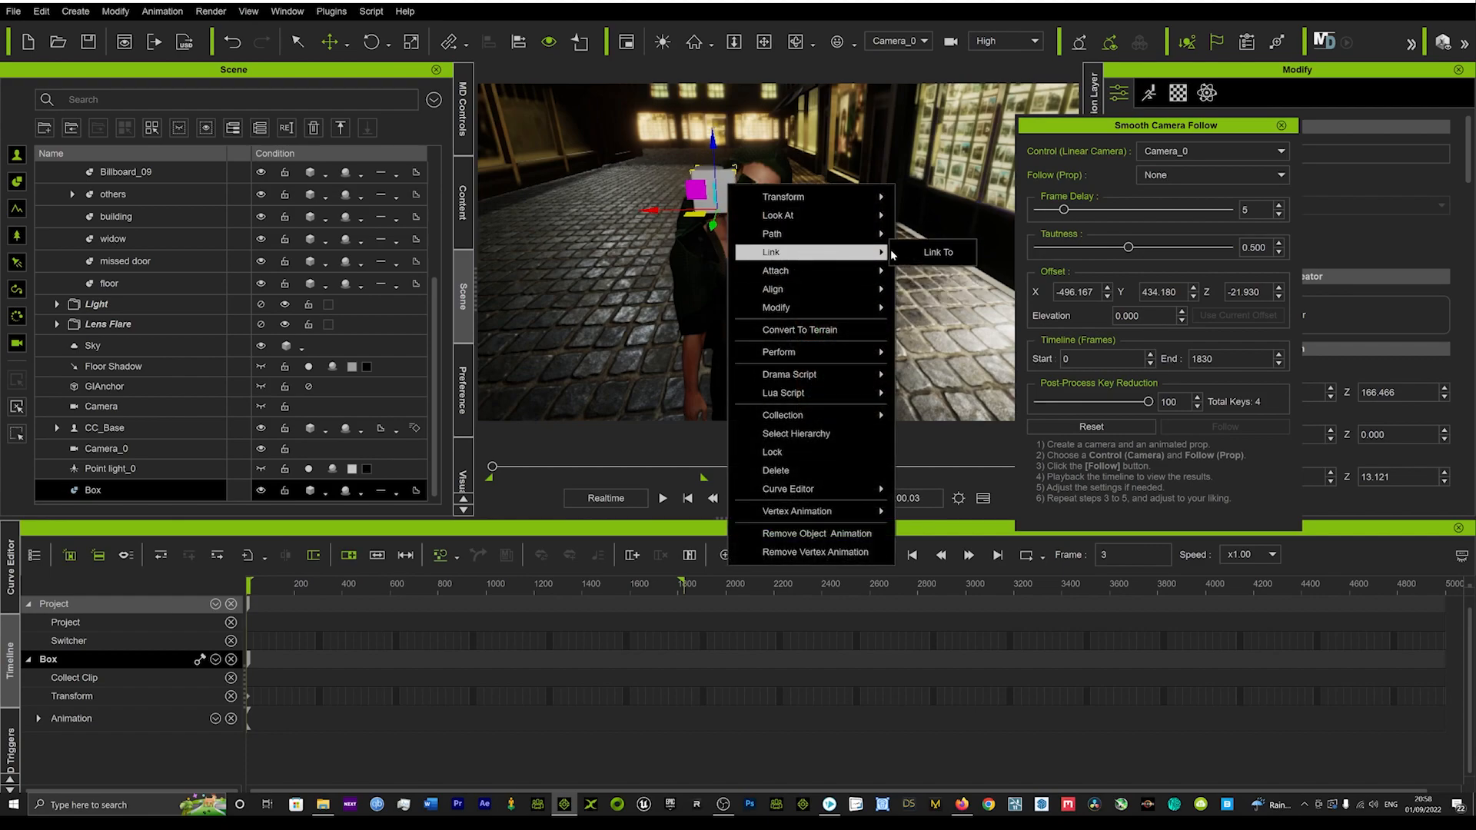
left_click(932, 252)
left_click(761, 173)
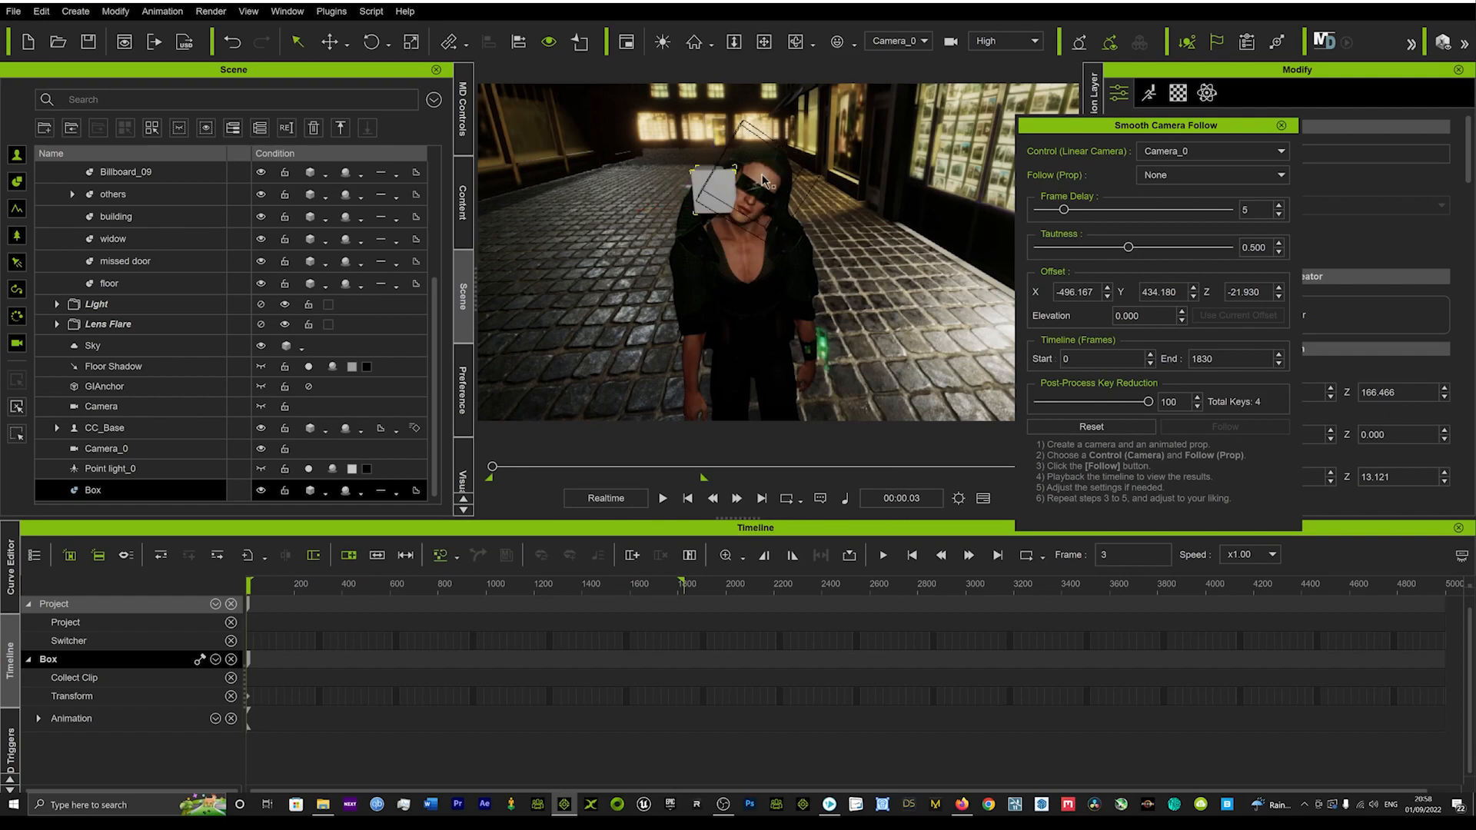
Choose Box as the prop to follow in Smooth Camera Follow
left_click(1197, 173)
scroll(1202, 238, "down", 2)
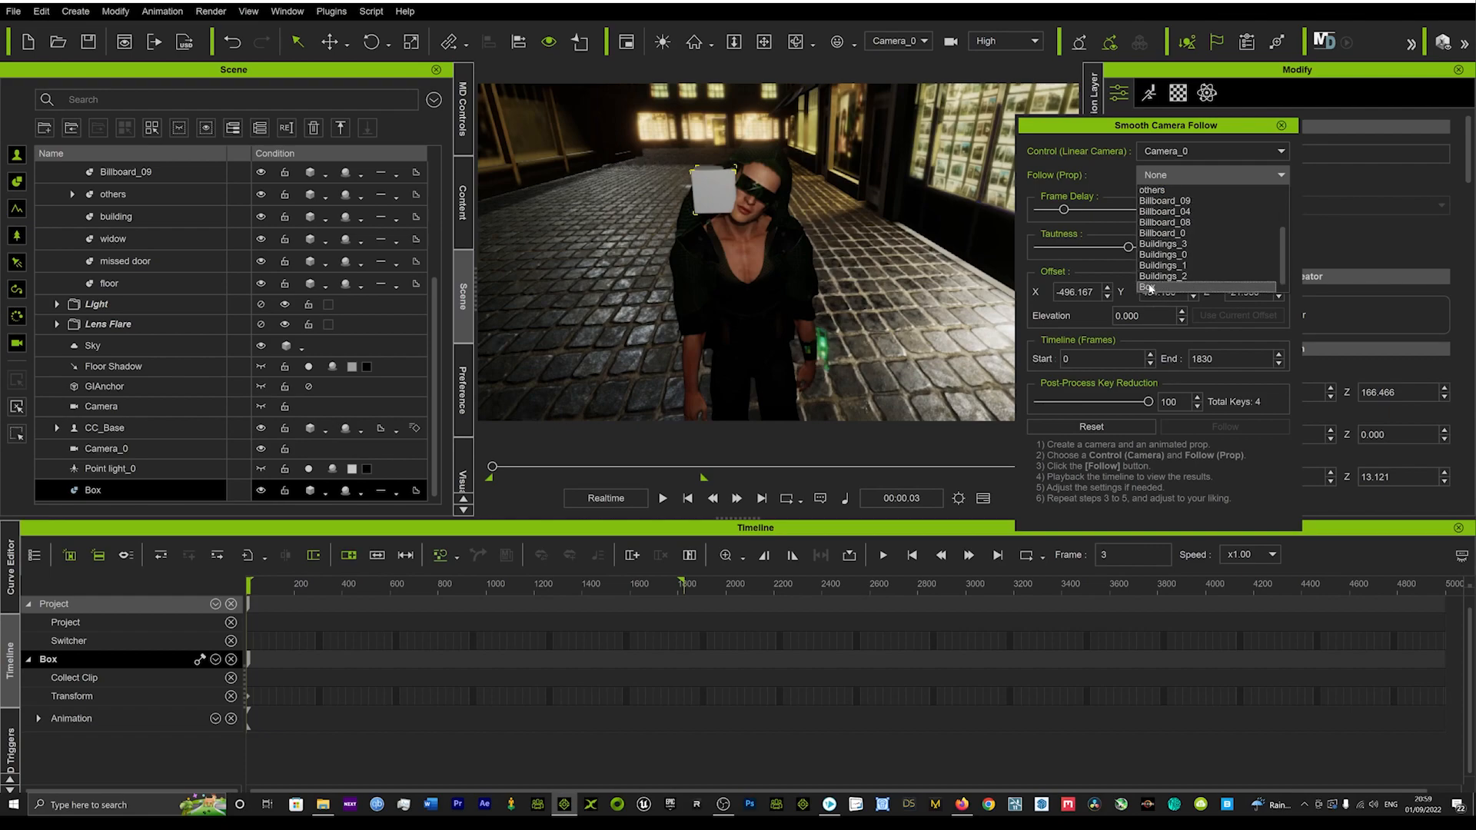
left_click(1150, 287)
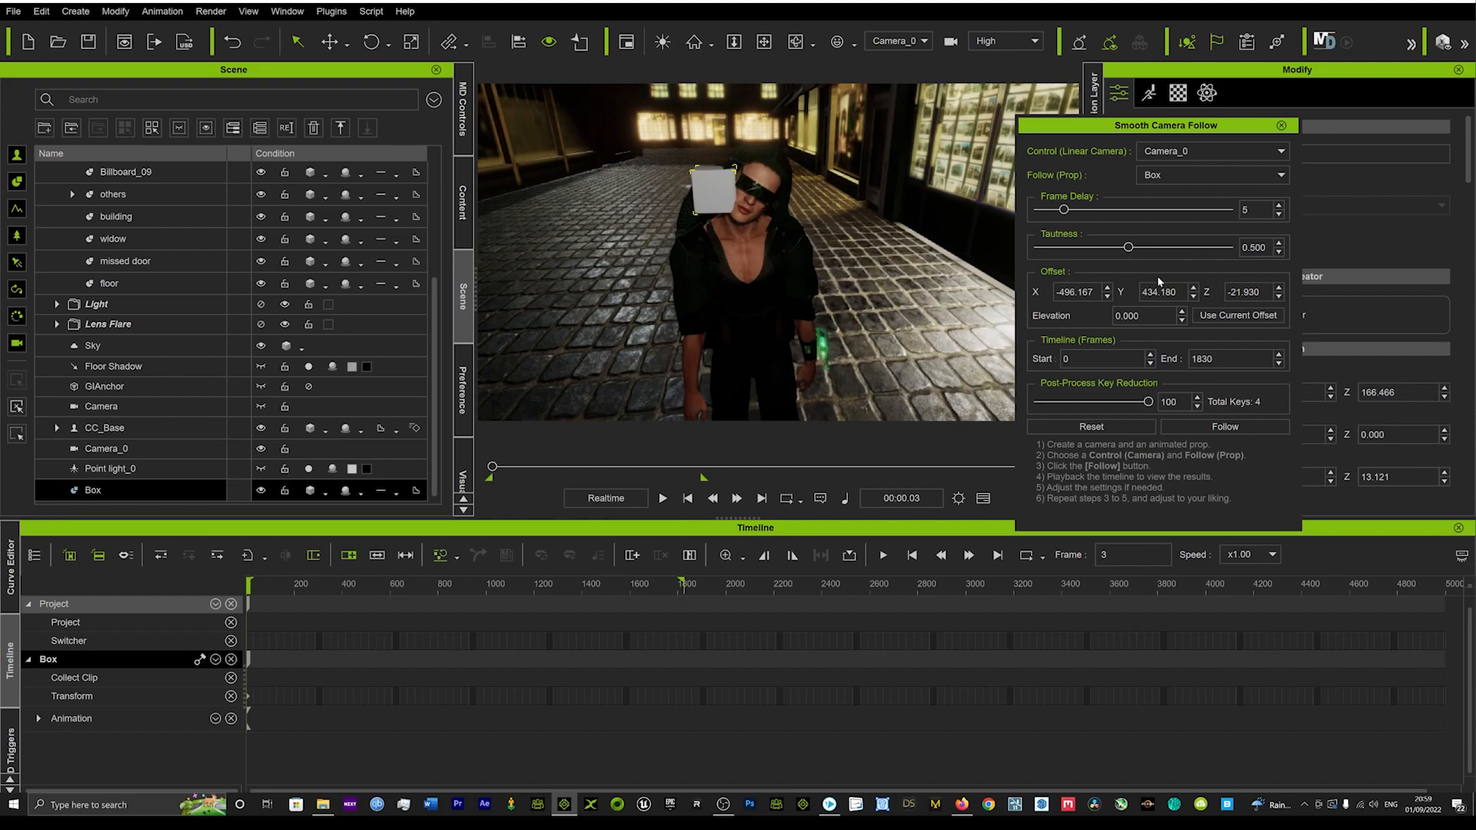
Reframe Camera_0 slightly closer and lower on the character, and use its current offset for the follow
left_click_drag(750, 225, 799, 221, "alt")
scroll(786, 226, "up", 1)
scroll(795, 234, "down", 2)
scroll(792, 233, "up", 1)
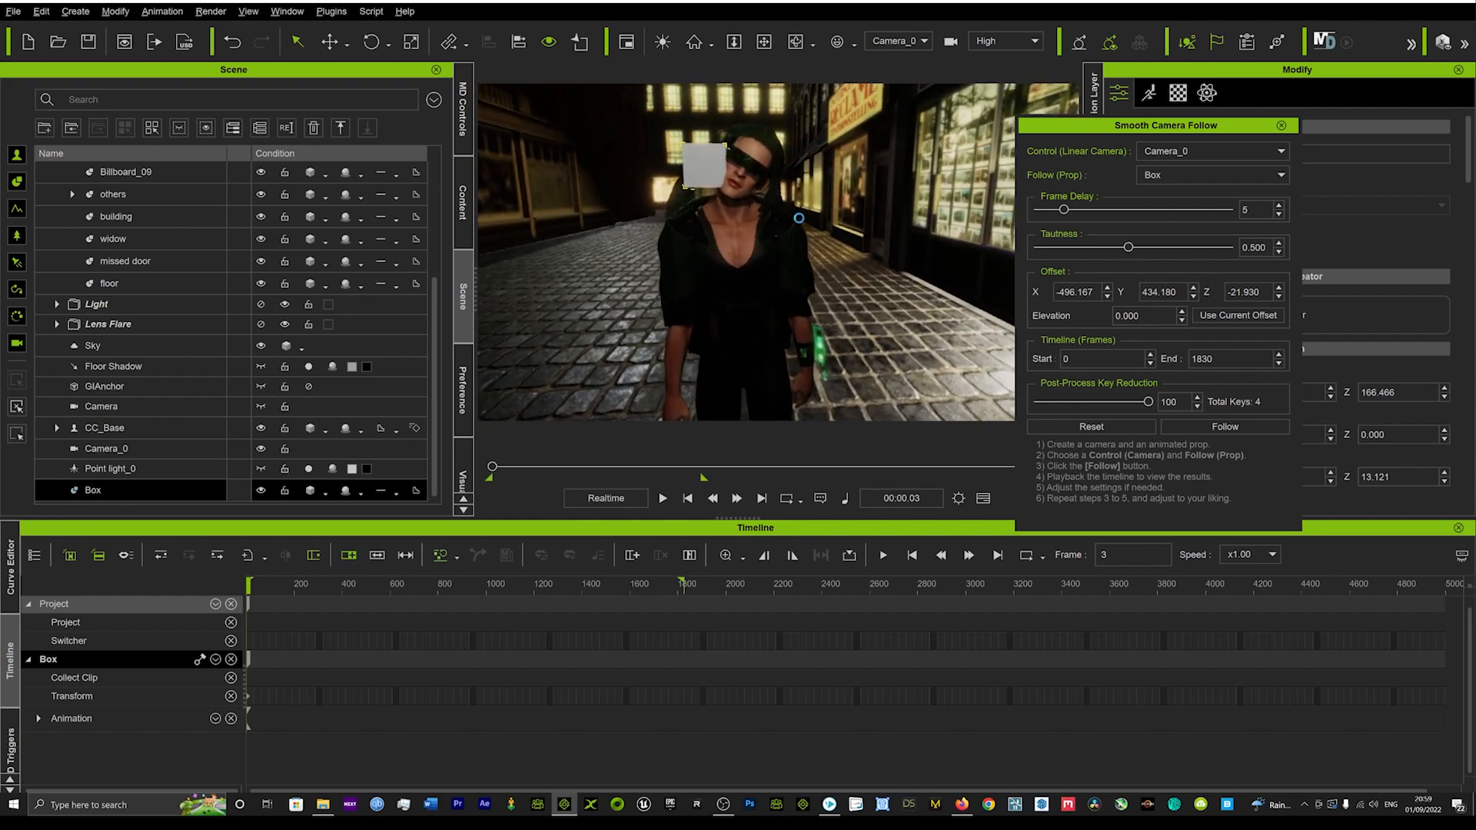
middle_click_drag(799, 221, 812, 204, "alt")
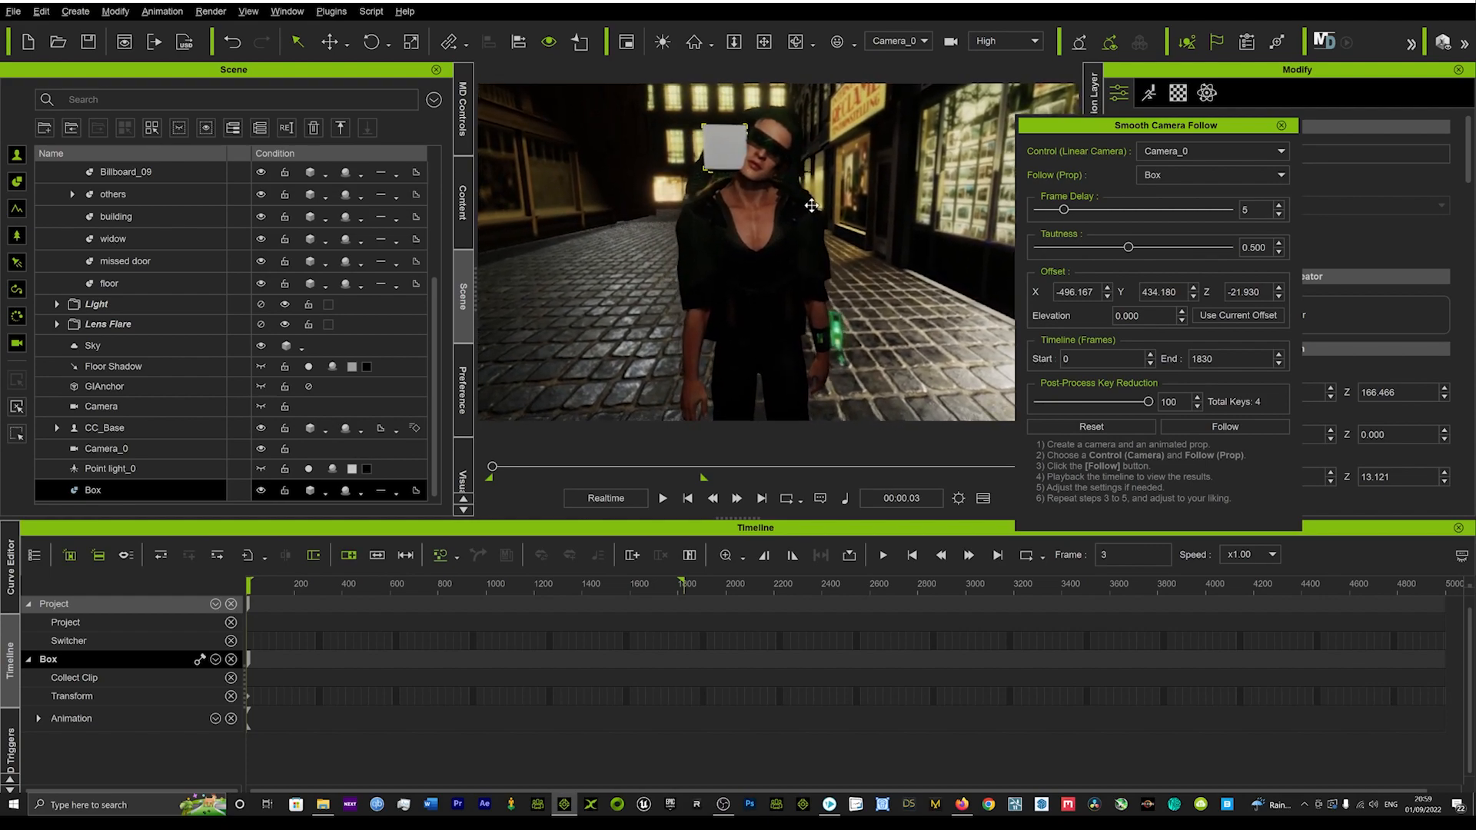
left_click(1230, 316)
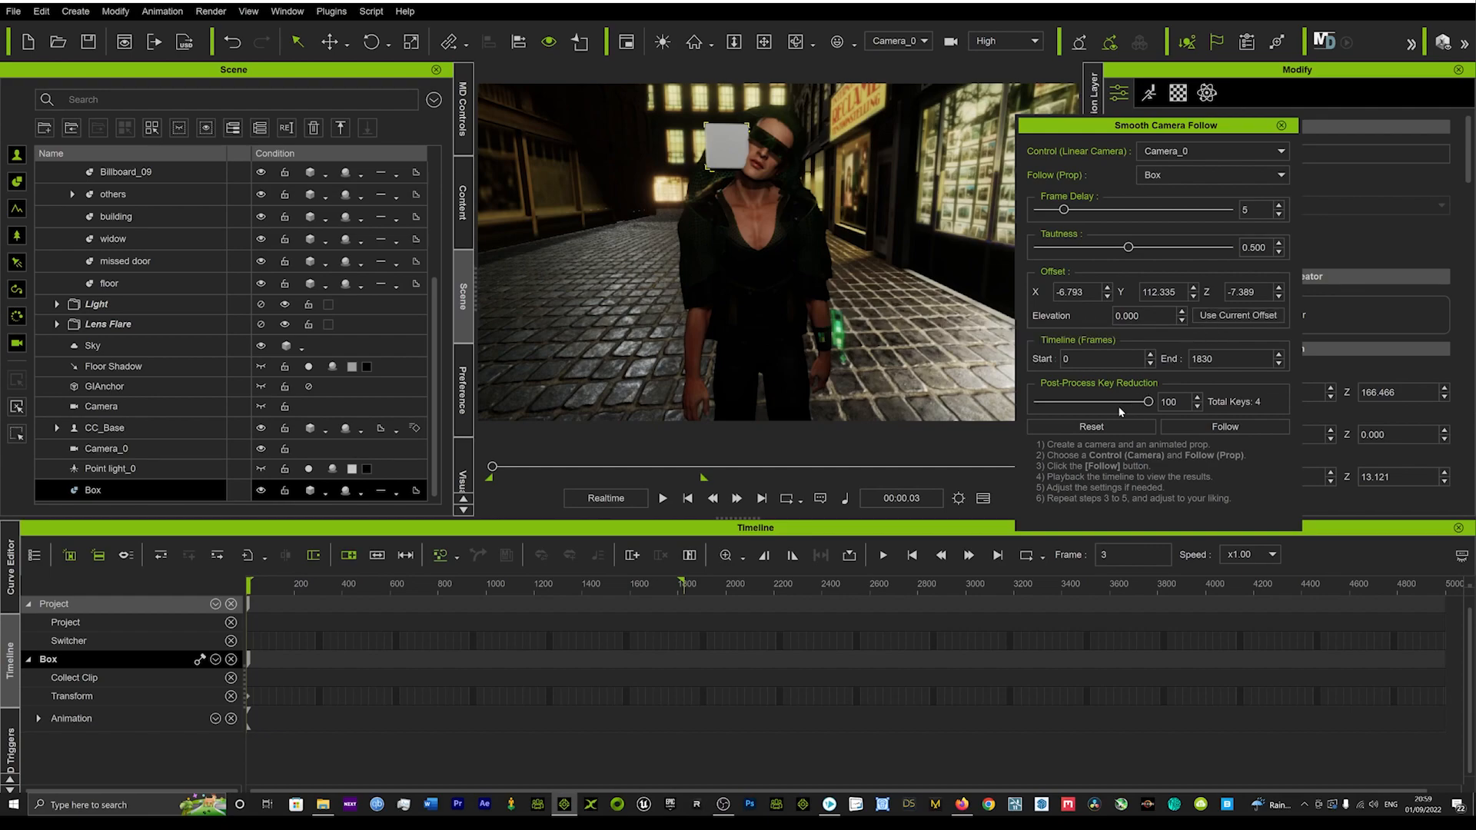
Lower the post-process key reduction to roughly a third of its range and run the camera follow
left_click_drag(1148, 404, 1083, 402)
left_click_drag(1082, 403, 1095, 401)
mouse_move(1076, 401)
left_mouse_down()
mouse_move(1005, 408)
mouse_move(1074, 404)
left_mouse_up()
left_click(1220, 431)
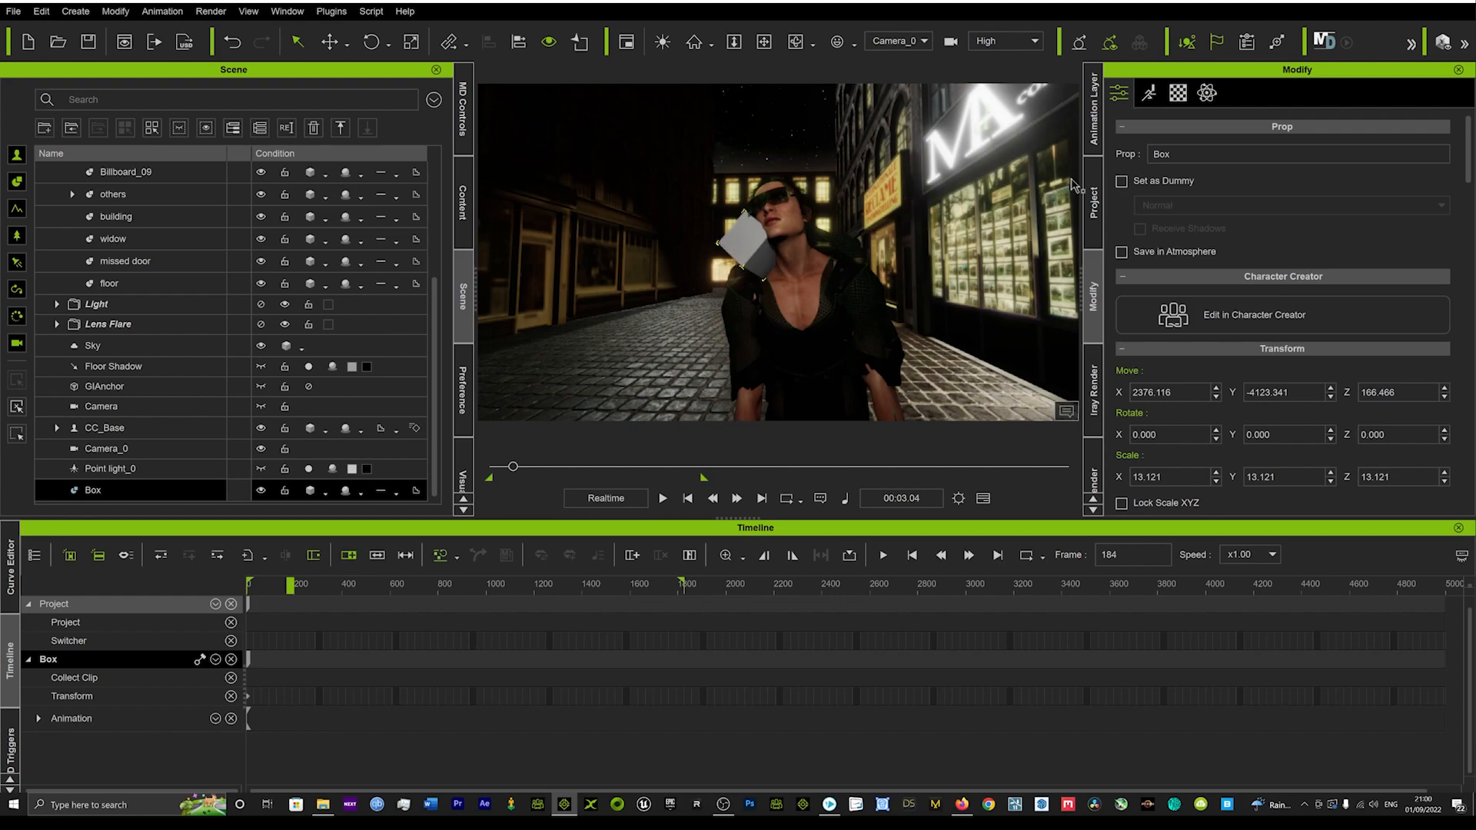
Set the box as a dummy to hide it, and clear the selection
left_click(1122, 181)
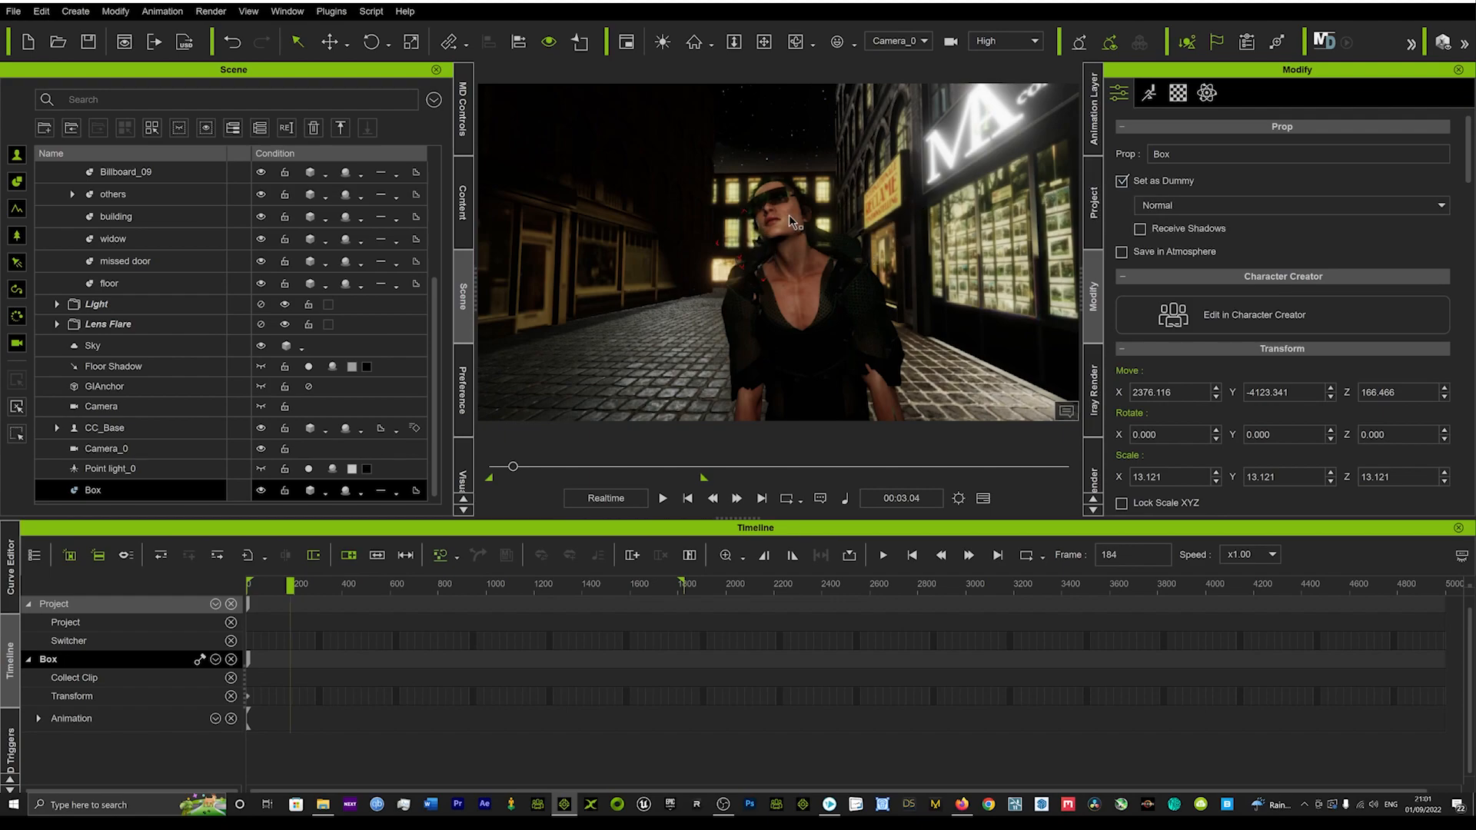
left_click(800, 237)
left_click(945, 262)
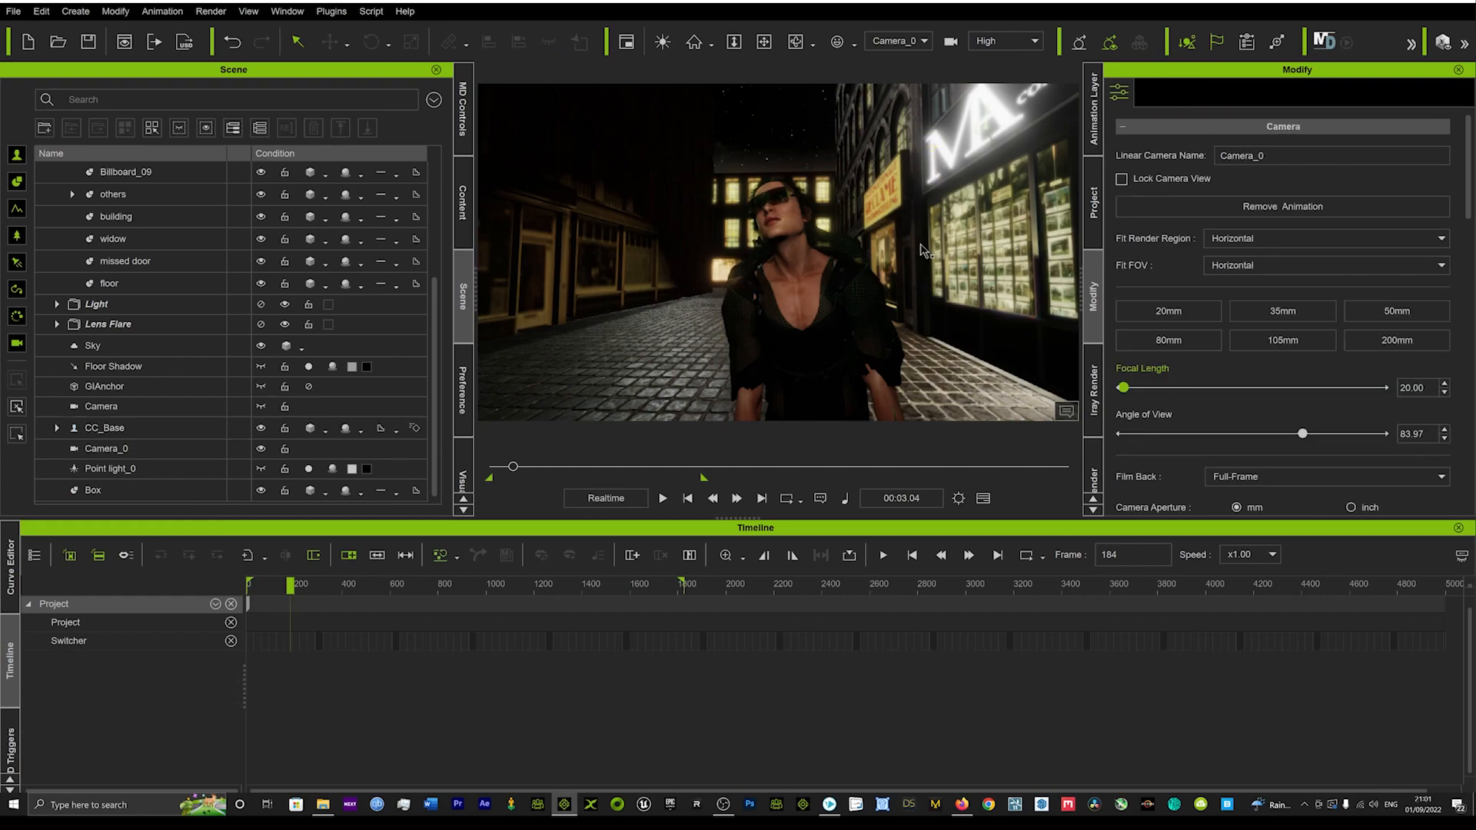
Play back the animation through Camera_0, rewind to near the beginning and replay it to check how the camera follows the character
key("space")
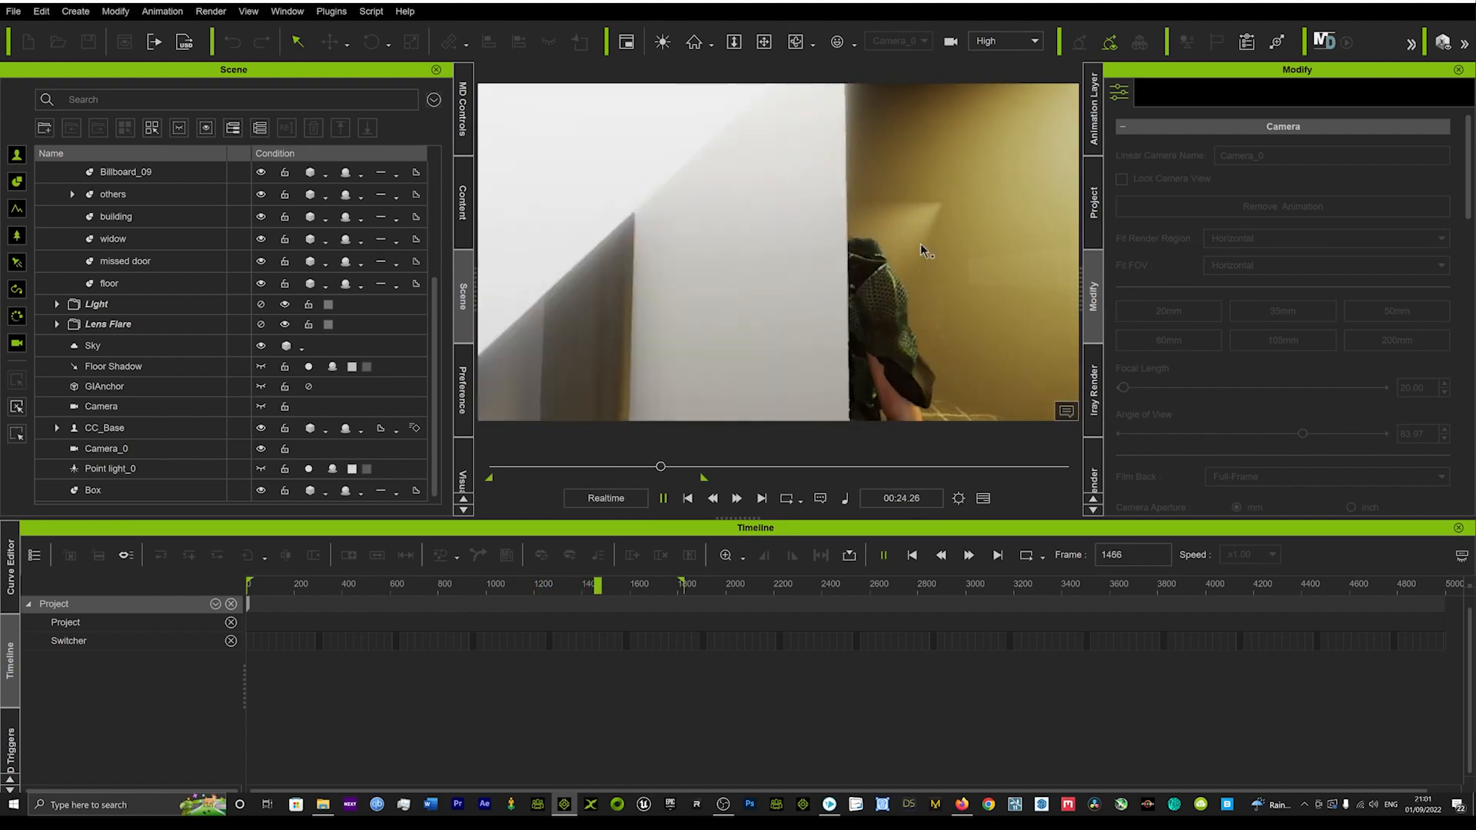
key("space")
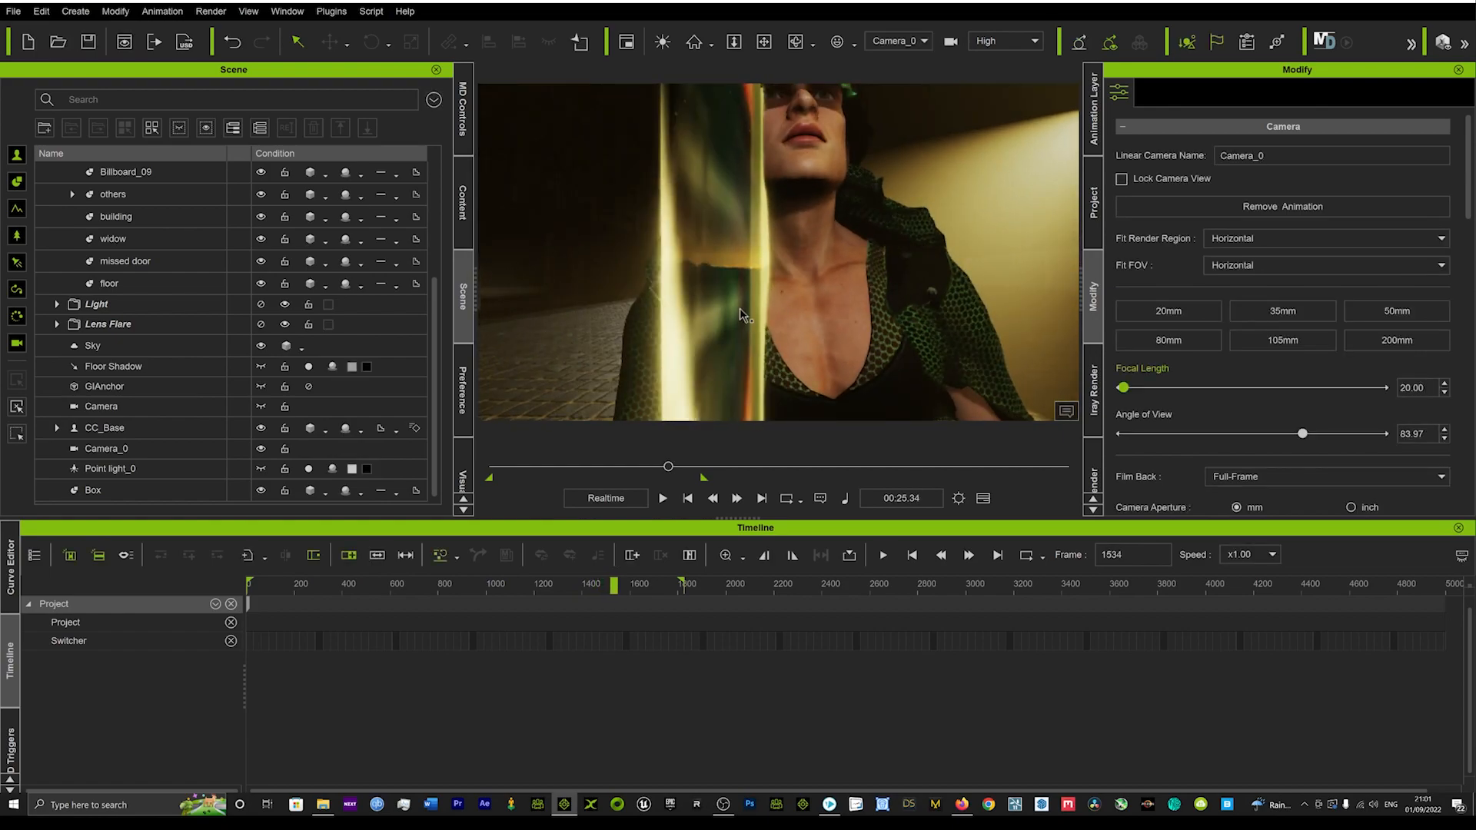
left_click_drag(671, 469, 519, 460)
key("space")
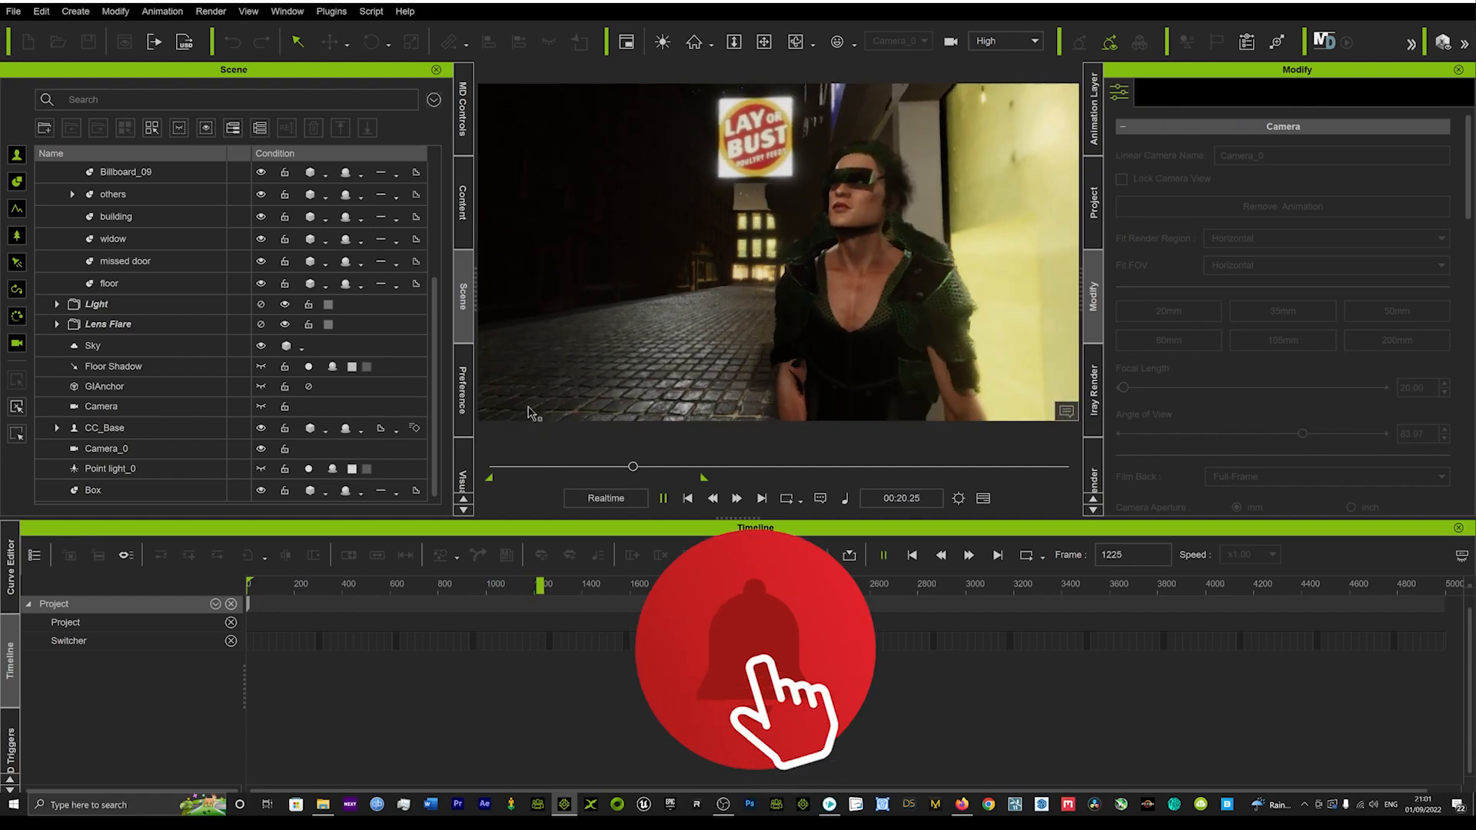
key("space")
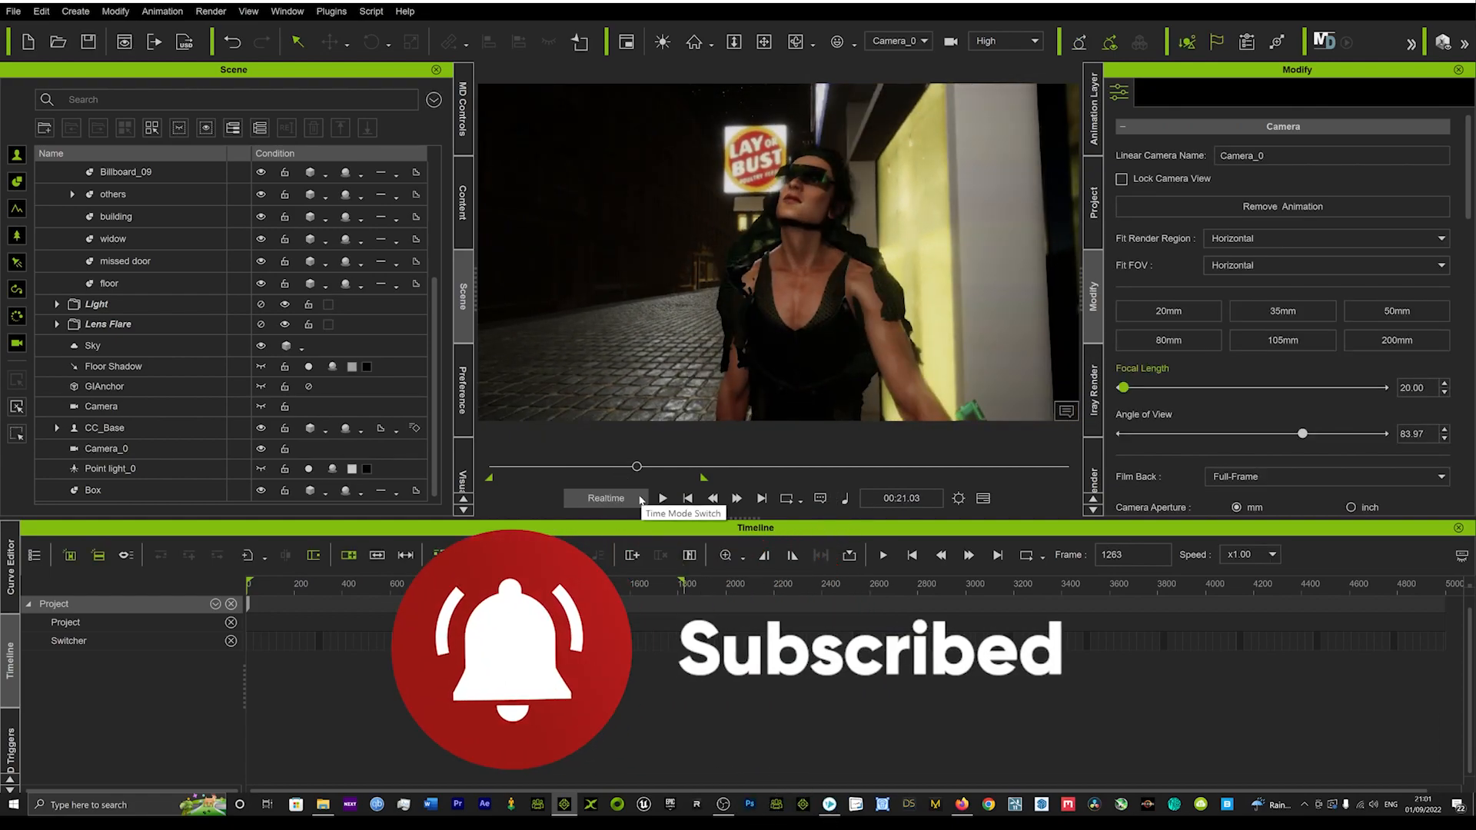